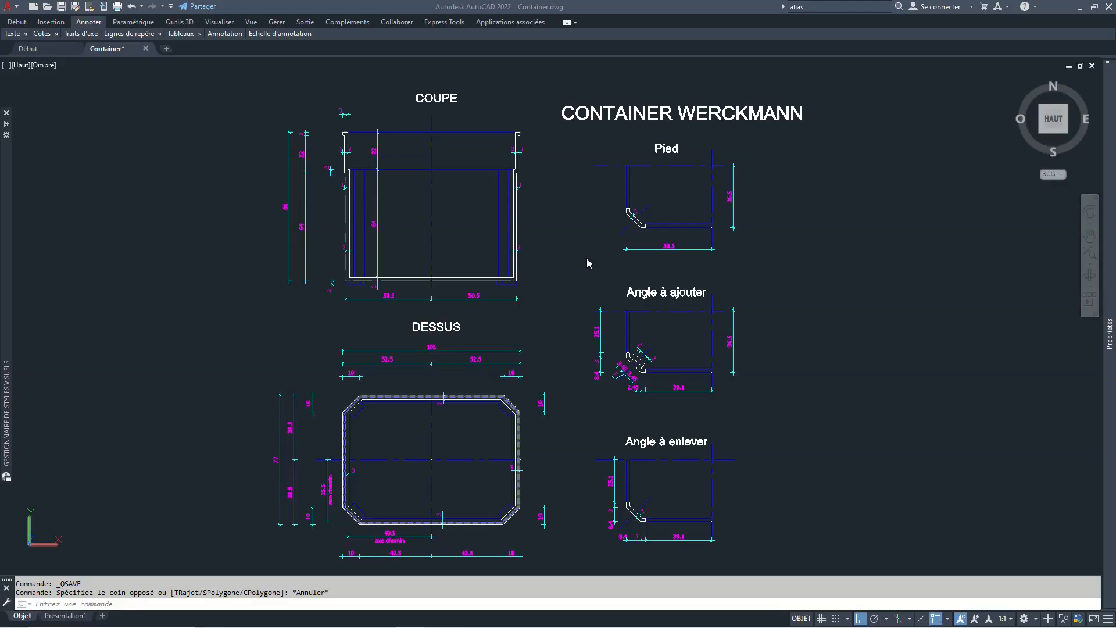
# Step: Examine the container drawing's overall height in the COUPE section and its overall length in the DESSUS view
pyautogui.scroll(2, 308, 197)
pyautogui.scroll(-4, 308, 200)
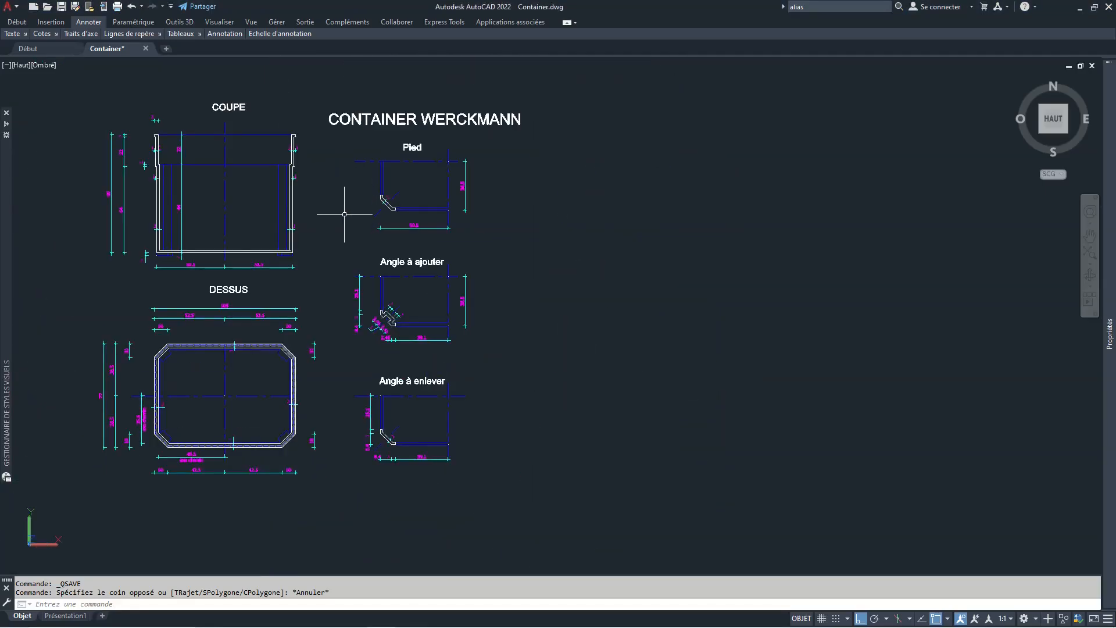
pyautogui.scroll(2, 334, 214)
pyautogui.moveTo(337, 216)
pyautogui.mouseDown(button='middle')
pyautogui.moveTo(496, 221)
pyautogui.moveTo(580, 247)
pyautogui.mouseUp(button='middle')
pyautogui.scroll(2, 301, 182)
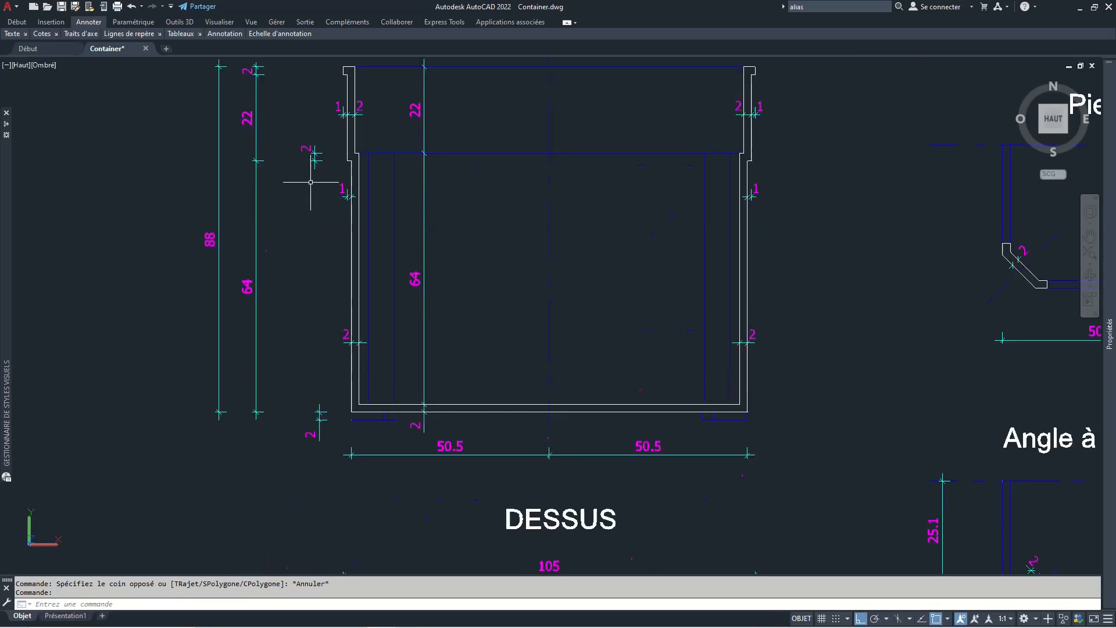
pyautogui.scroll(-2, 328, 176)
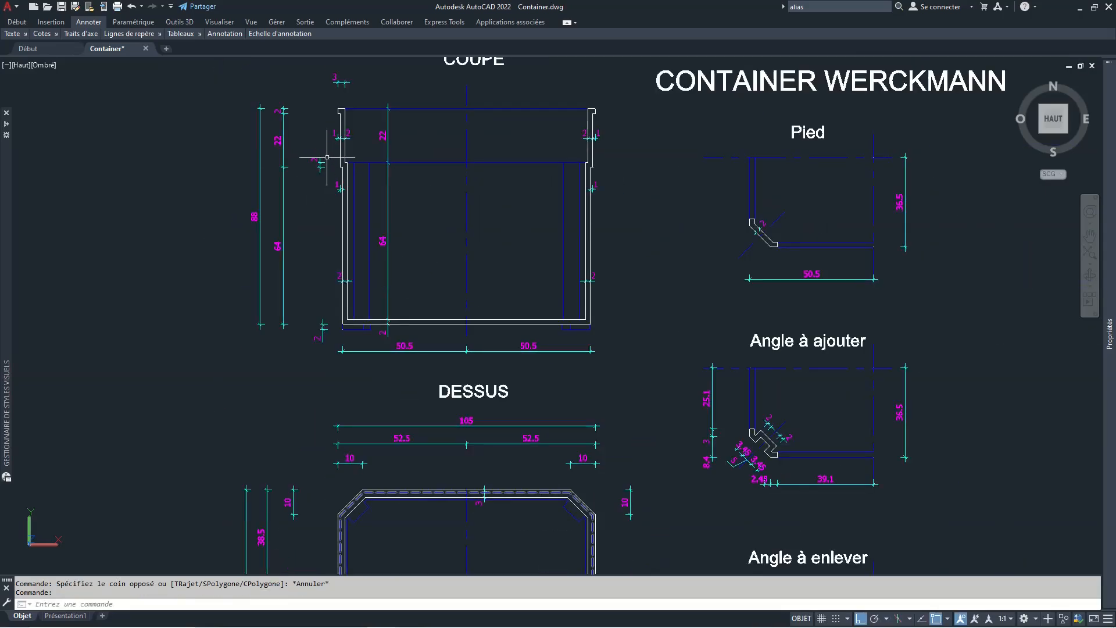
pyautogui.scroll(3, 256, 221)
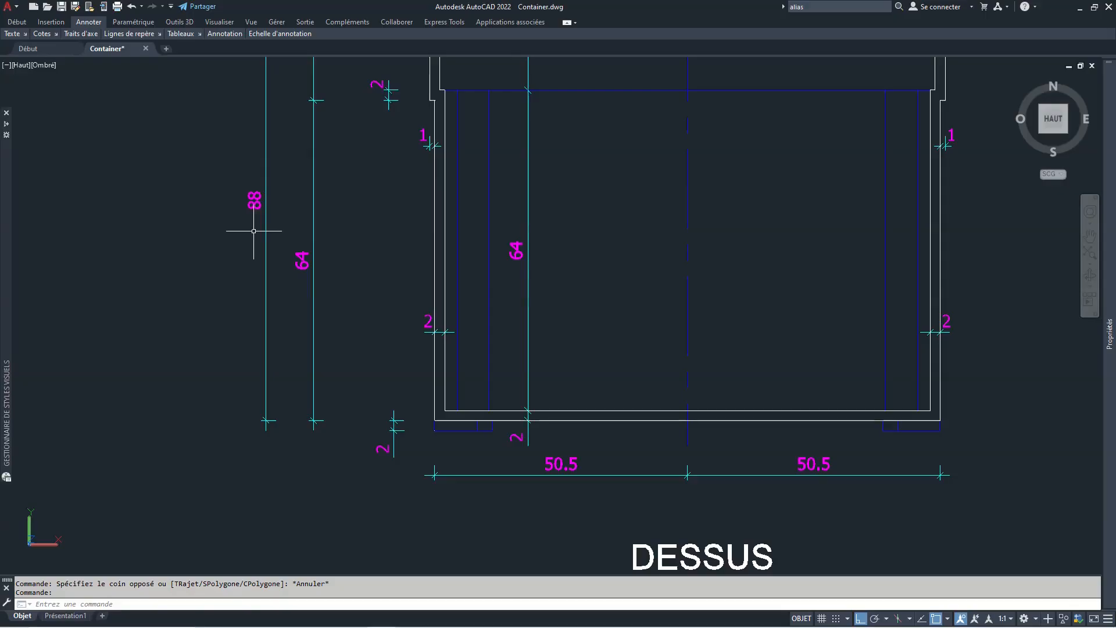
pyautogui.scroll(-5, 307, 250)
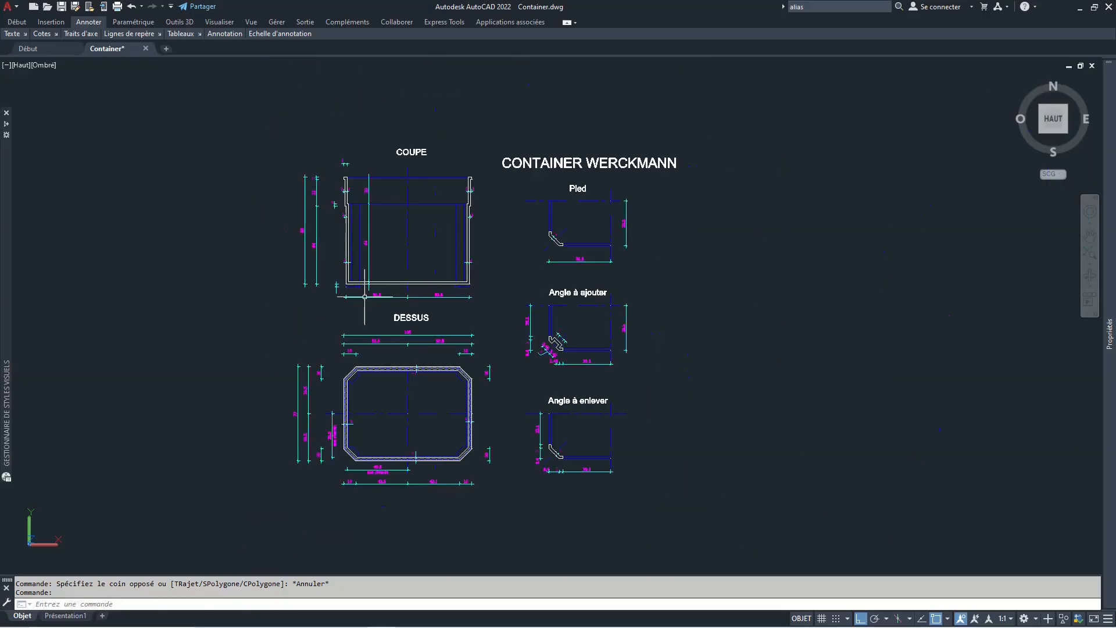
pyautogui.scroll(5, 416, 369)
pyautogui.scroll(1, 416, 286)
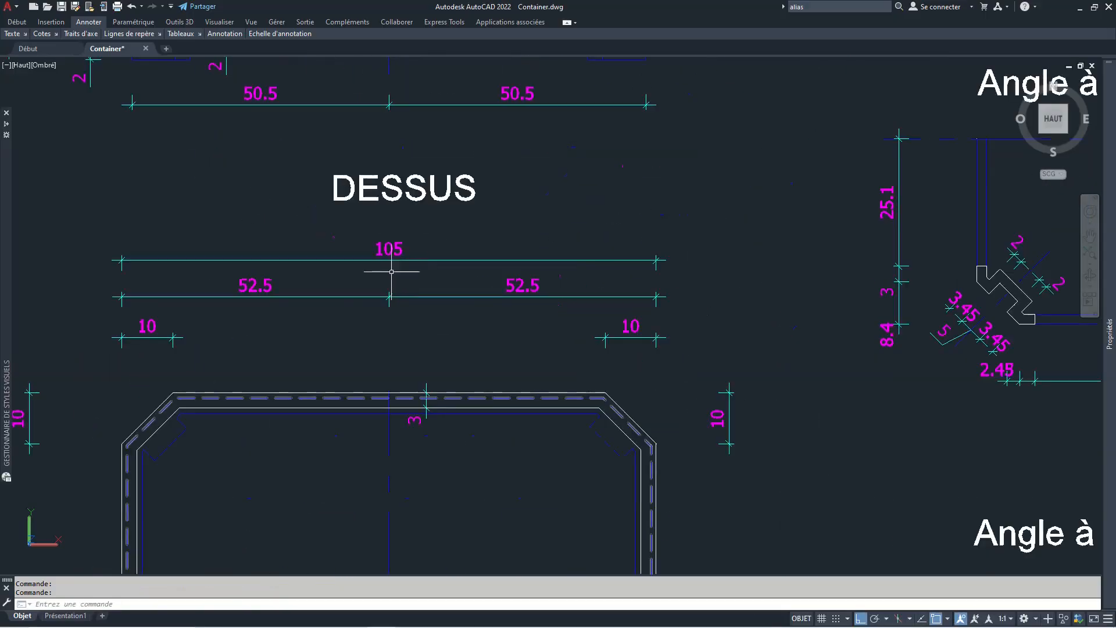
pyautogui.scroll(-5, 414, 251)
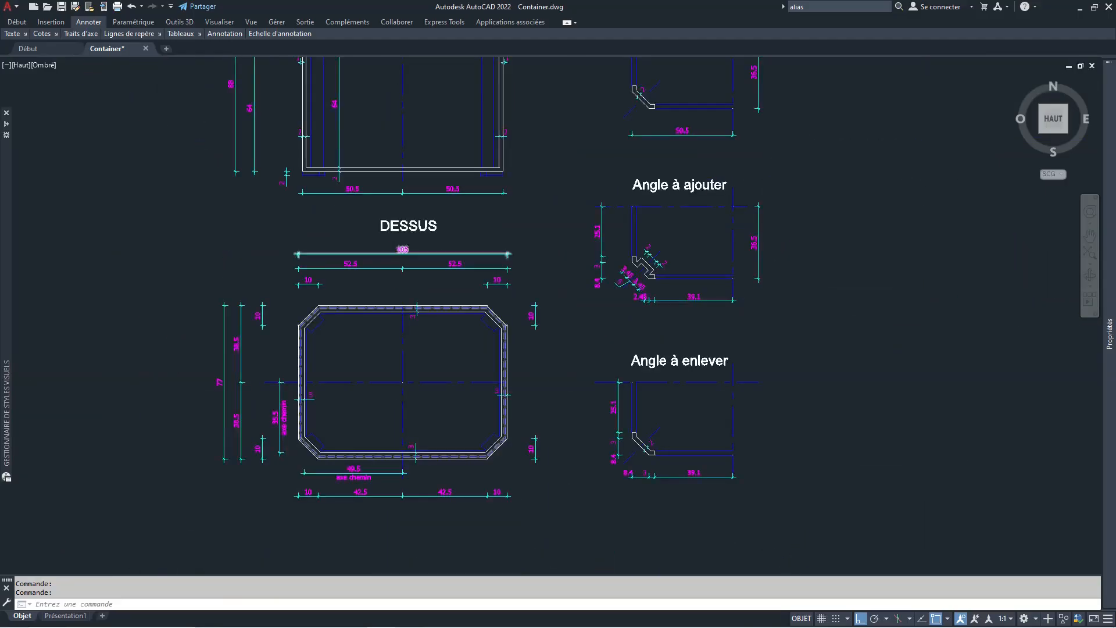
pyautogui.scroll(2, 301, 131)
pyautogui.scroll(1, 302, 132)
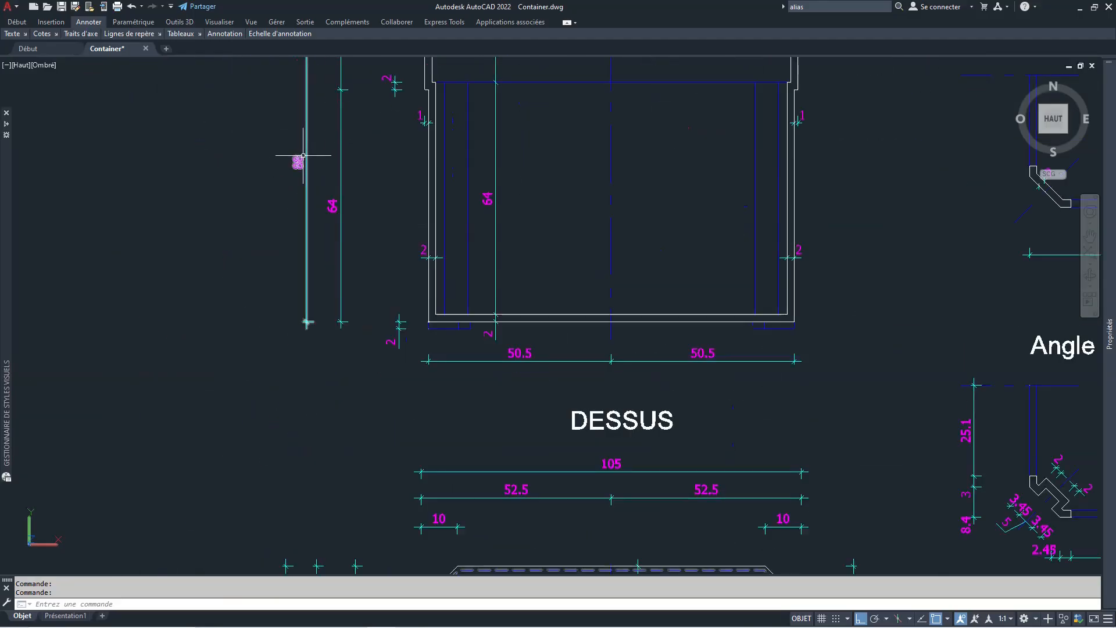
pyautogui.scroll(-4, 322, 175)
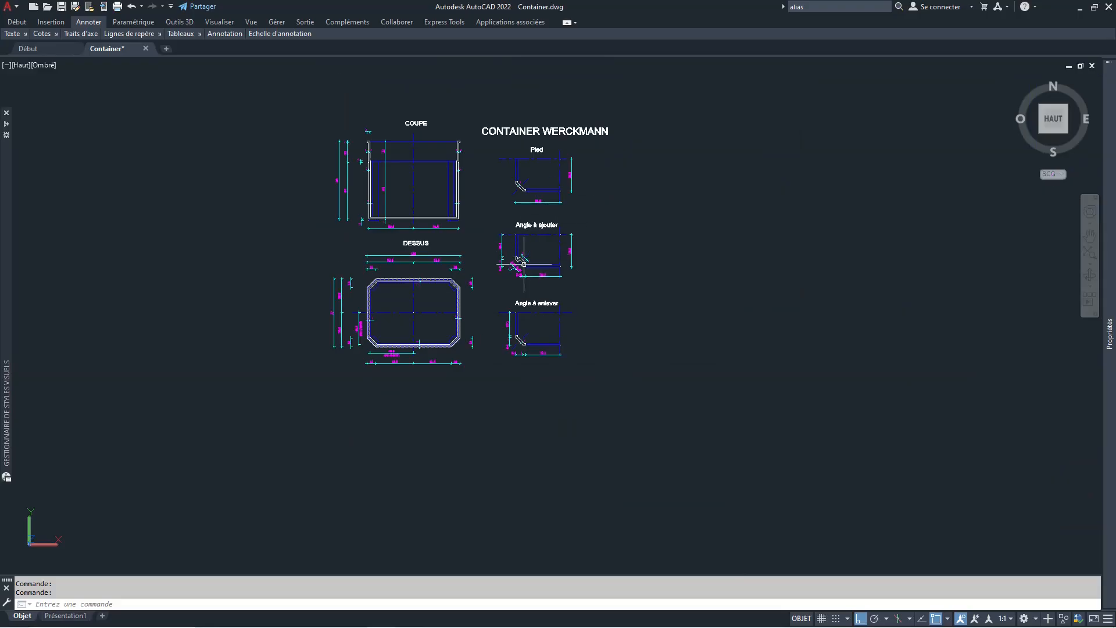
# Step: Examine the DESSUS view's overall width, wall and corner dimensions, and compare its outline with the COUPE section
pyautogui.scroll(3, 372, 323)
pyautogui.scroll(2, 343, 322)
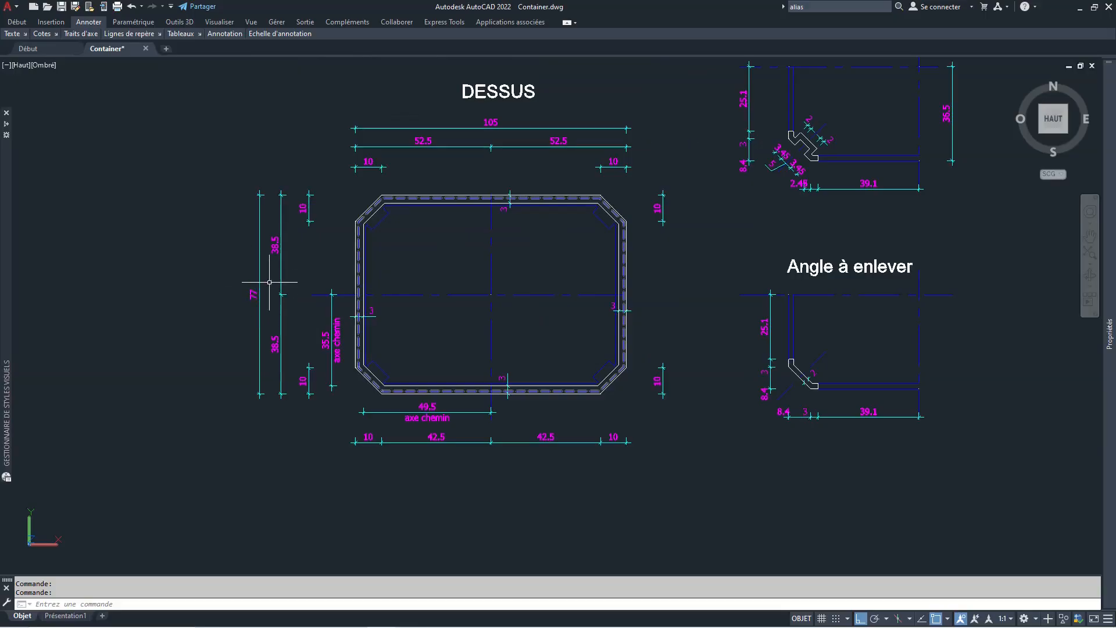
pyautogui.scroll(-4, 299, 294)
pyautogui.scroll(-2, 310, 292)
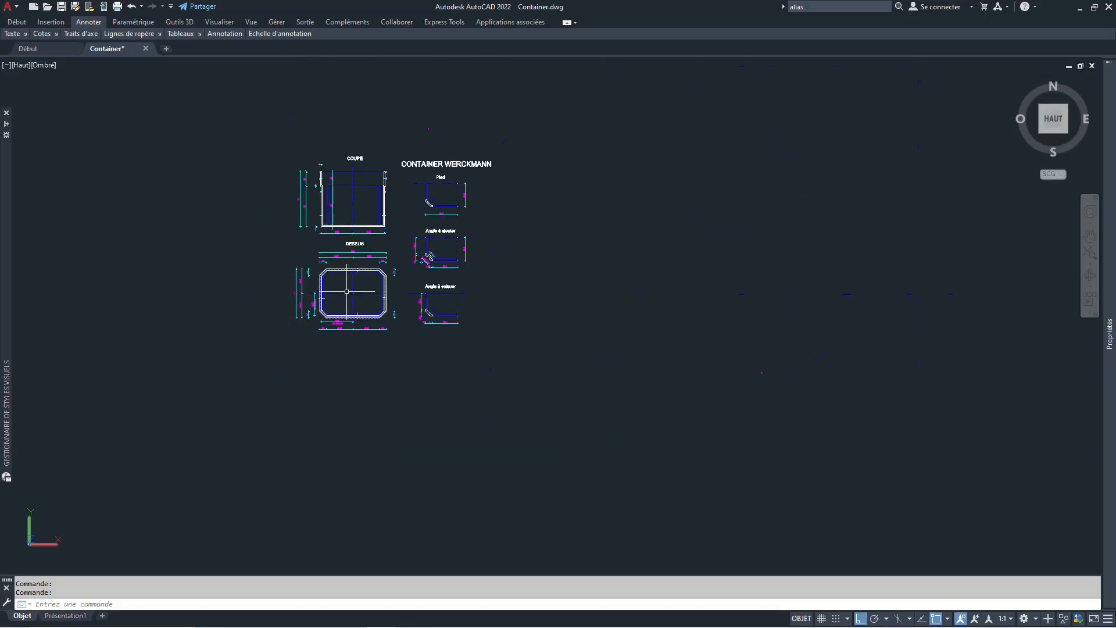
pyautogui.moveTo(345, 295)
pyautogui.mouseDown(button='middle')
pyautogui.moveTo(413, 305)
pyautogui.moveTo(420, 350)
pyautogui.moveTo(453, 333)
pyautogui.mouseUp(button='middle')
pyautogui.scroll(4, 411, 300)
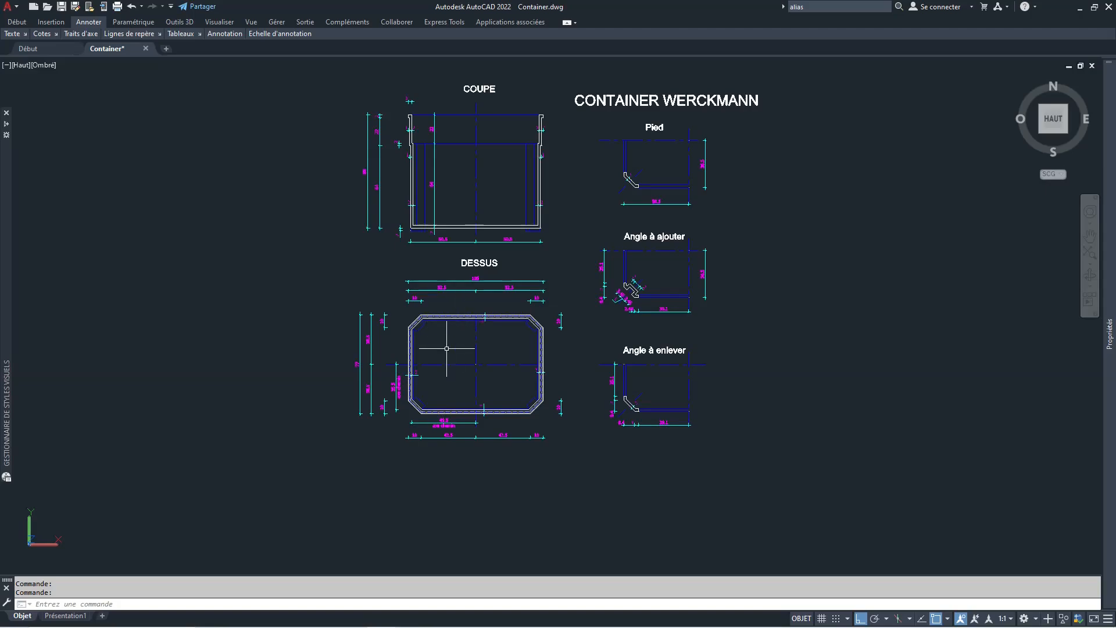
pyautogui.scroll(2, 444, 349)
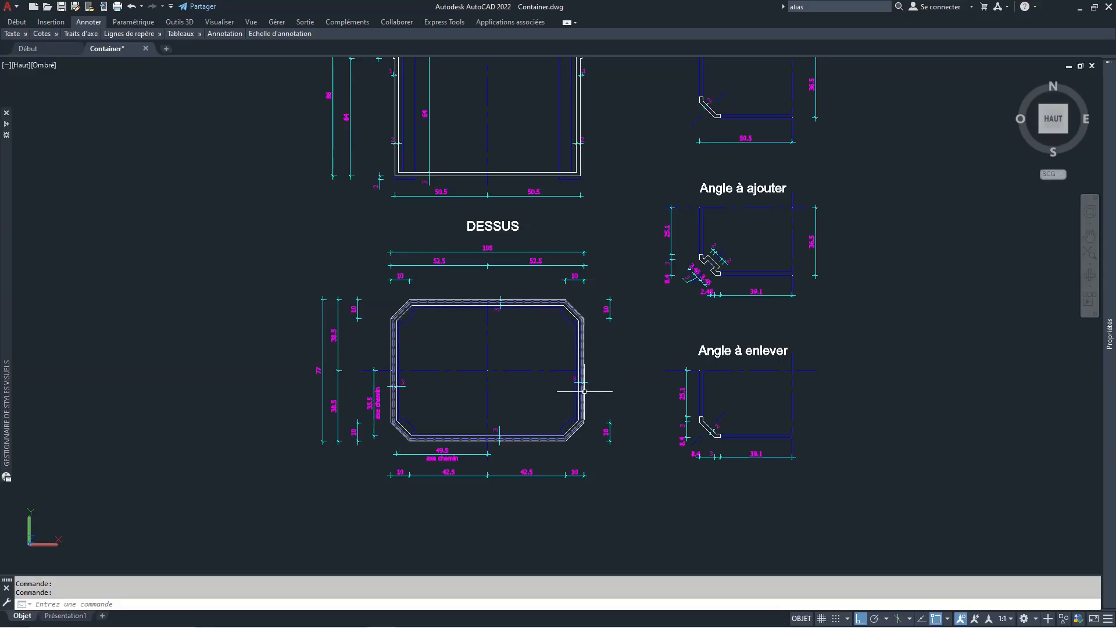
pyautogui.moveTo(432, 258); pyautogui.dragTo(435, 359, button='middle')
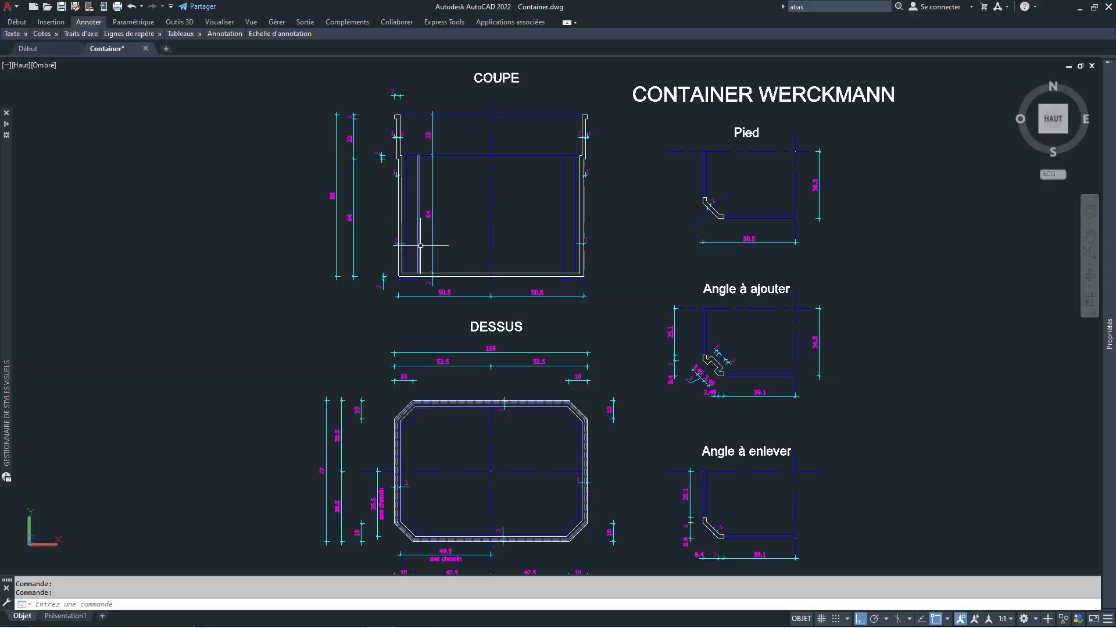
pyautogui.moveTo(449, 256); pyautogui.dragTo(455, 226, button='middle')
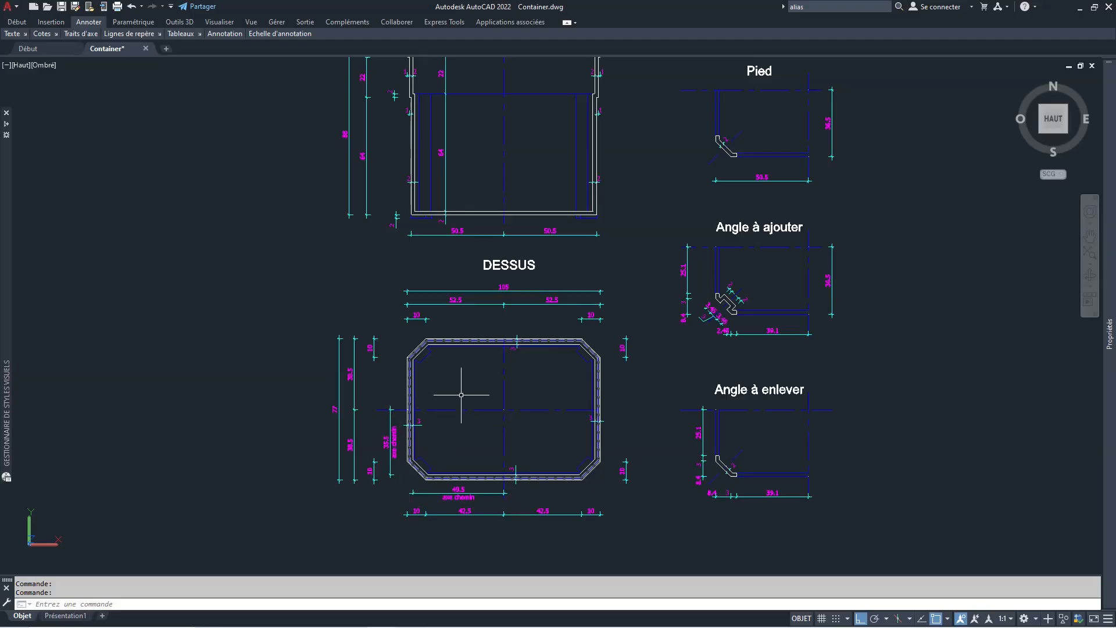
# Step: Examine the dimensioned corner profiles in the Angle à enlever, Angle à ajouter and Pied details
pyautogui.scroll(-3, 461, 394)
pyautogui.scroll(2, 646, 262)
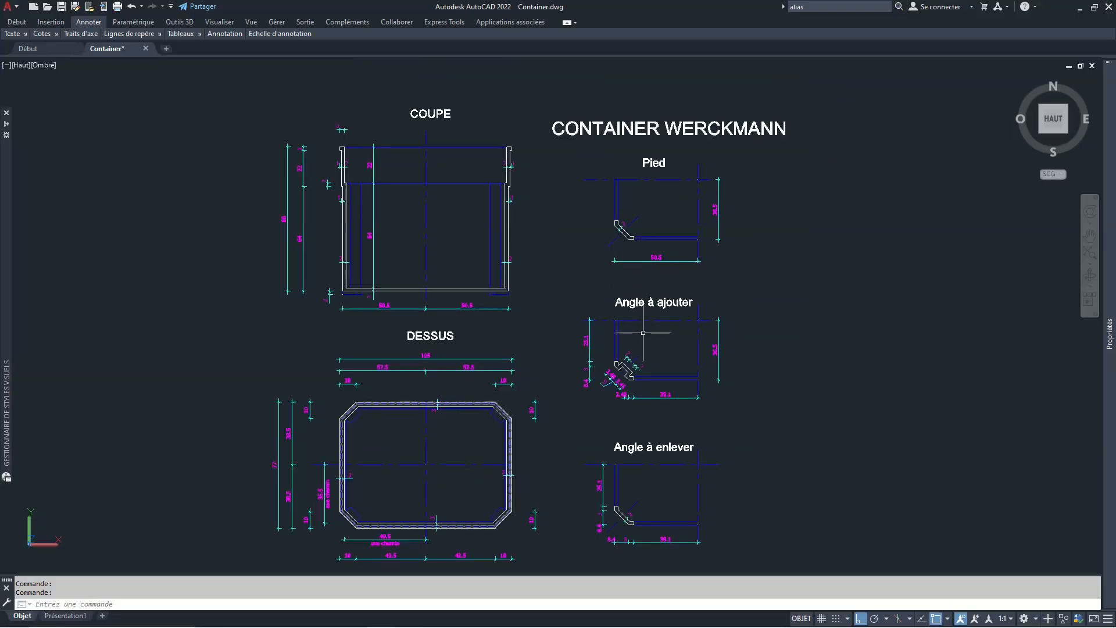
pyautogui.moveTo(623, 414); pyautogui.dragTo(592, 292, button='middle')
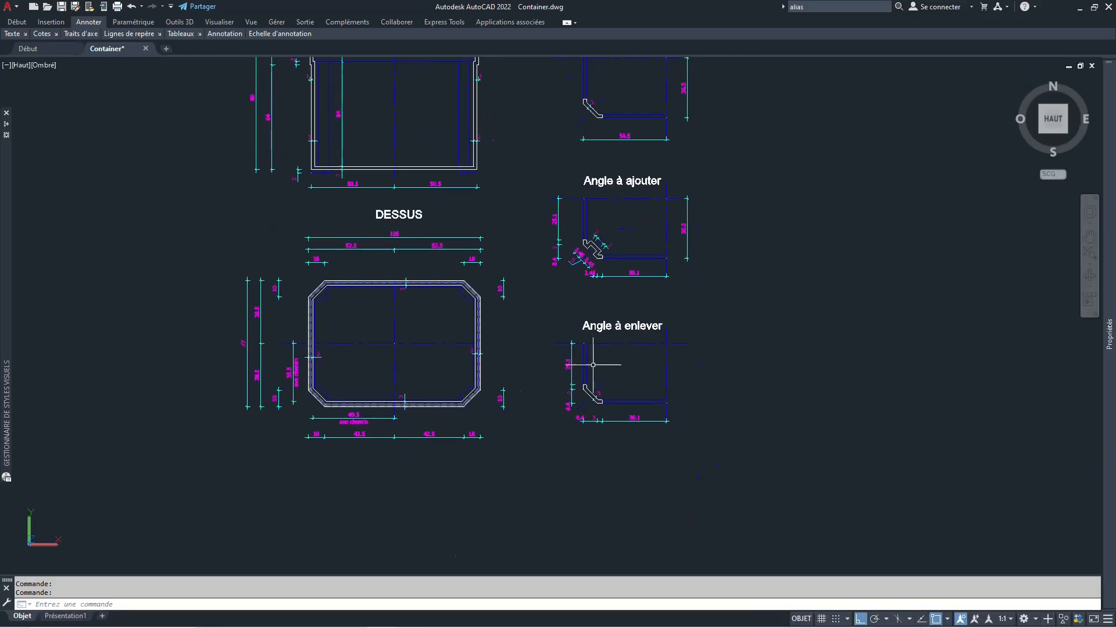
pyautogui.scroll(2, 594, 367)
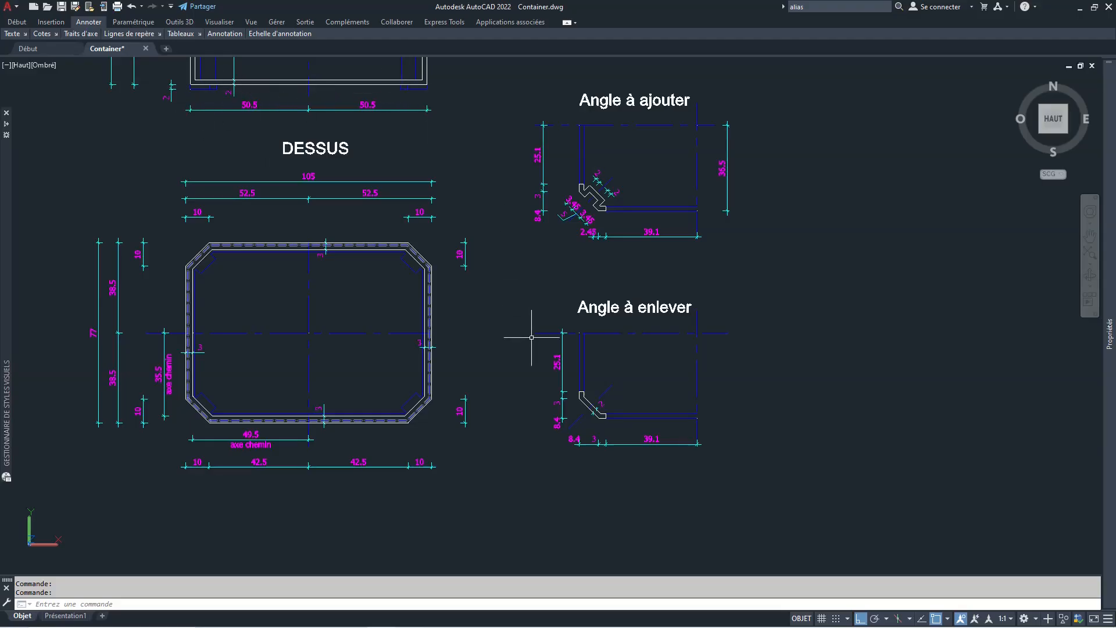
pyautogui.scroll(3, 587, 407)
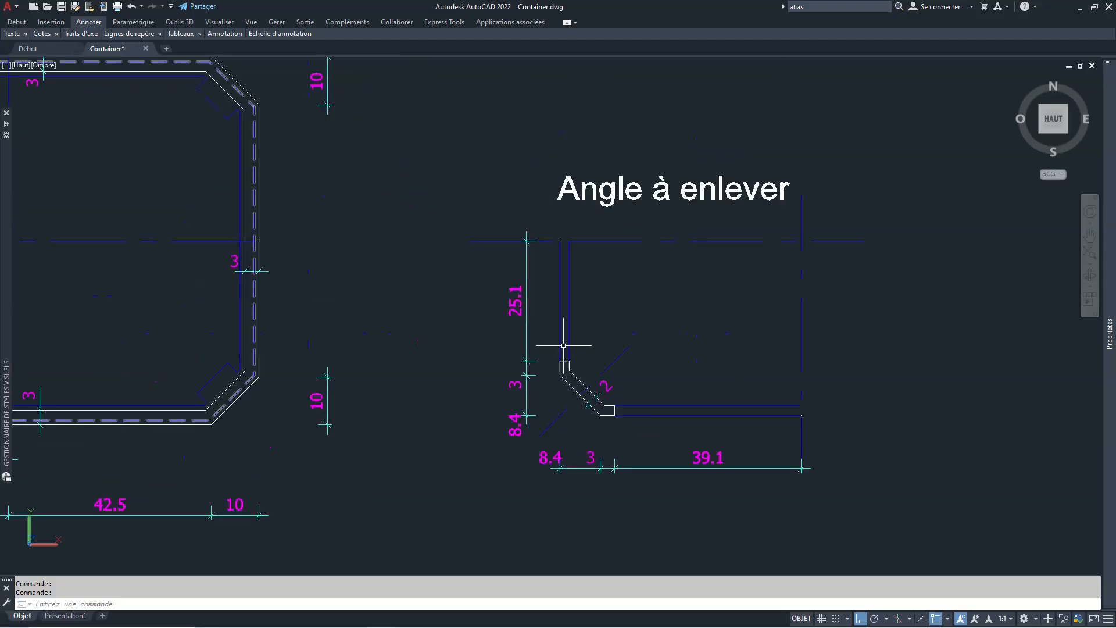
pyautogui.scroll(-5, 566, 364)
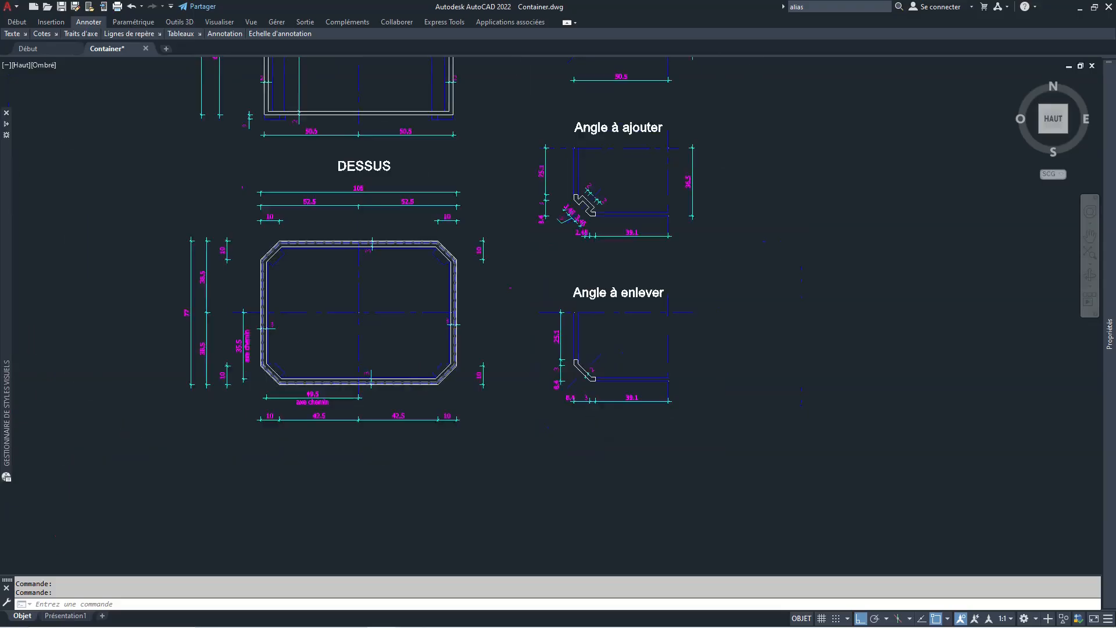
pyautogui.moveTo(554, 292); pyautogui.dragTo(535, 308, button='middle')
pyautogui.scroll(3, 535, 263)
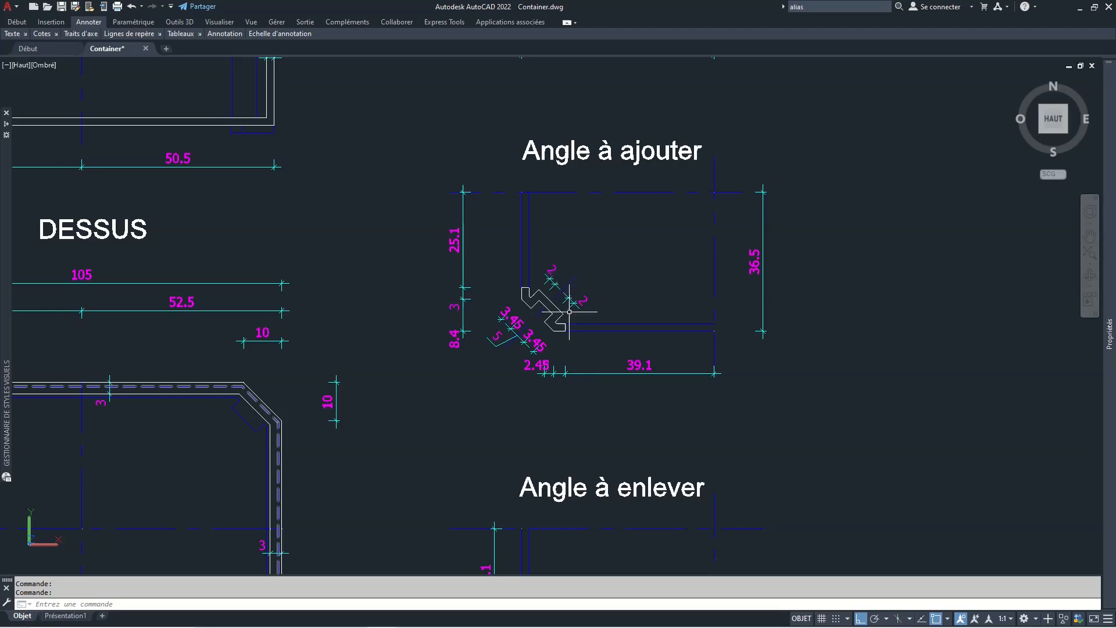
pyautogui.scroll(-4, 564, 303)
pyautogui.scroll(3, 564, 169)
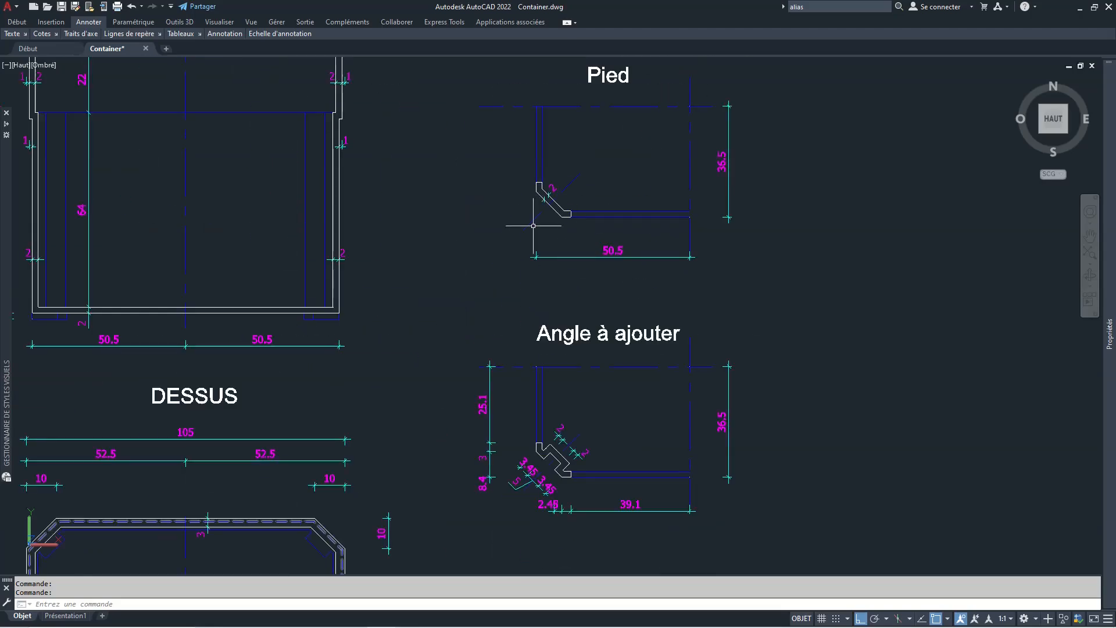
pyautogui.scroll(-2, 512, 250)
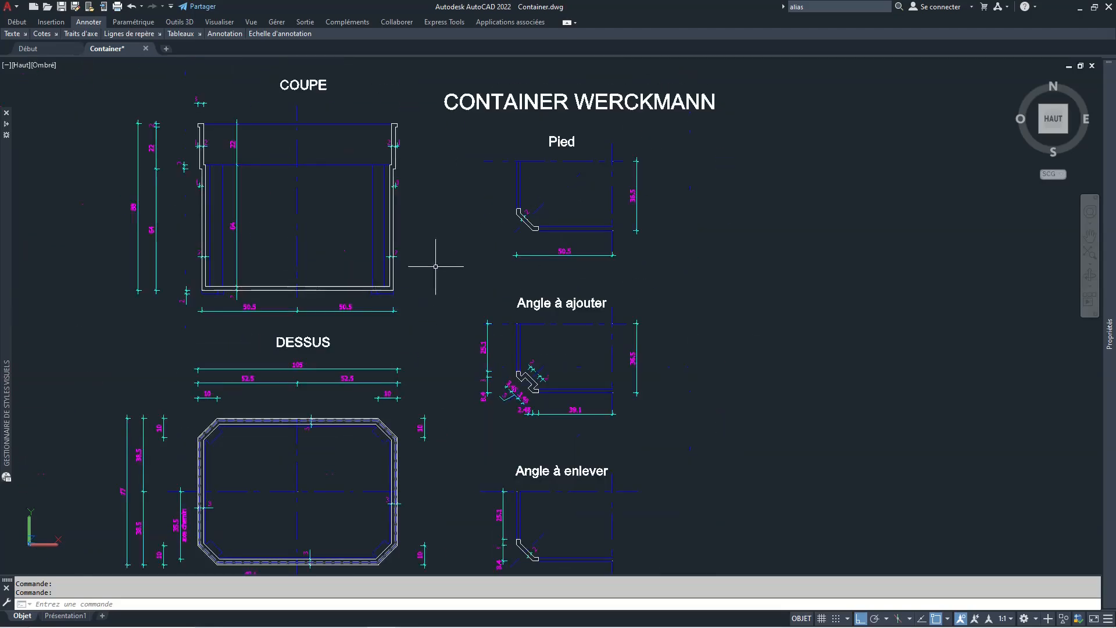
# Step: Review the base of the COUPE section and the chamfered corners of the DESSUS view against the full drawing
pyautogui.scroll(3, 265, 314)
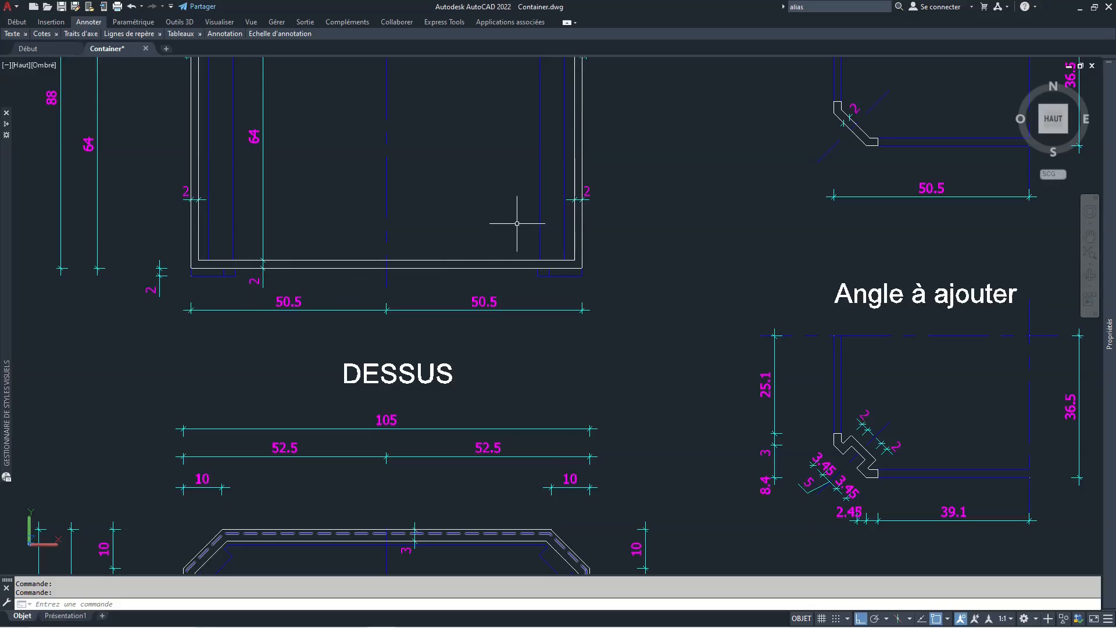
pyautogui.scroll(-3, 547, 219)
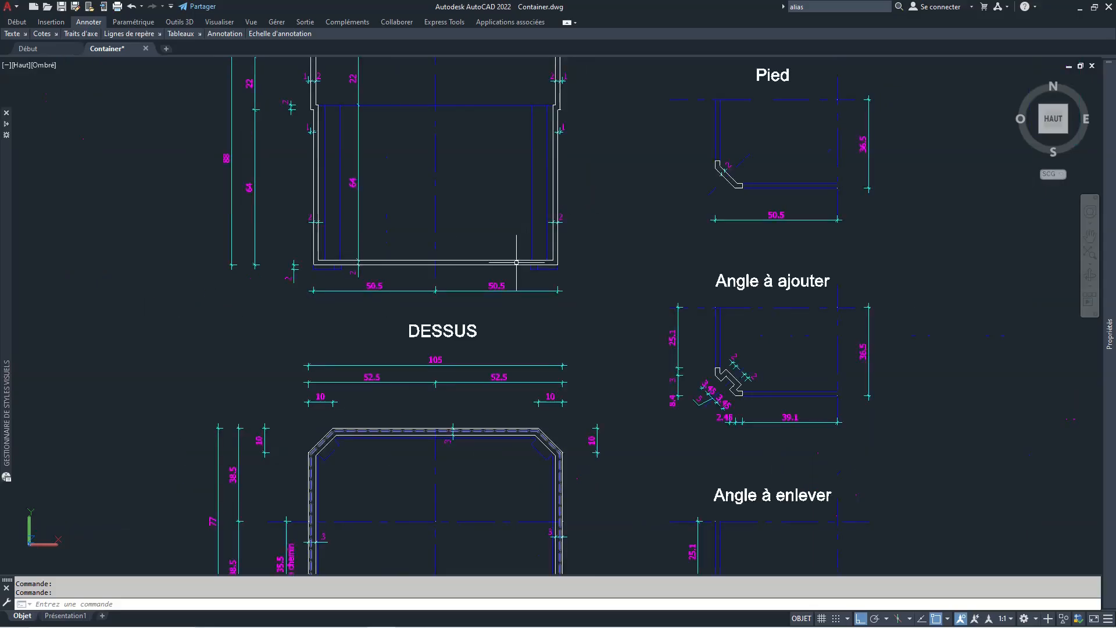
pyautogui.scroll(4, 512, 387)
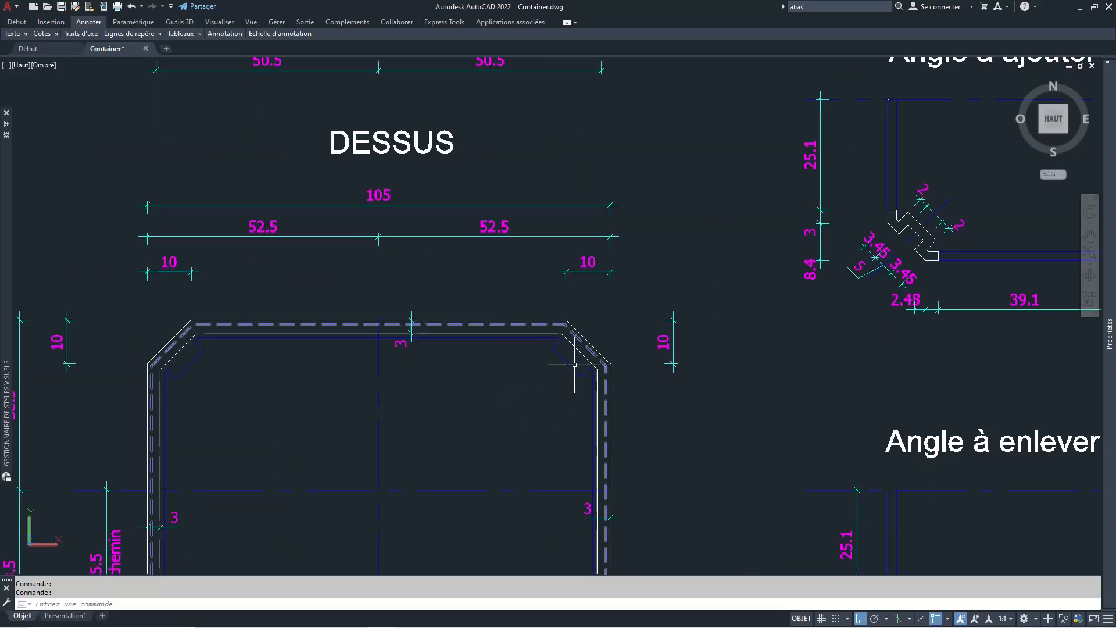
pyautogui.scroll(-3, 549, 370)
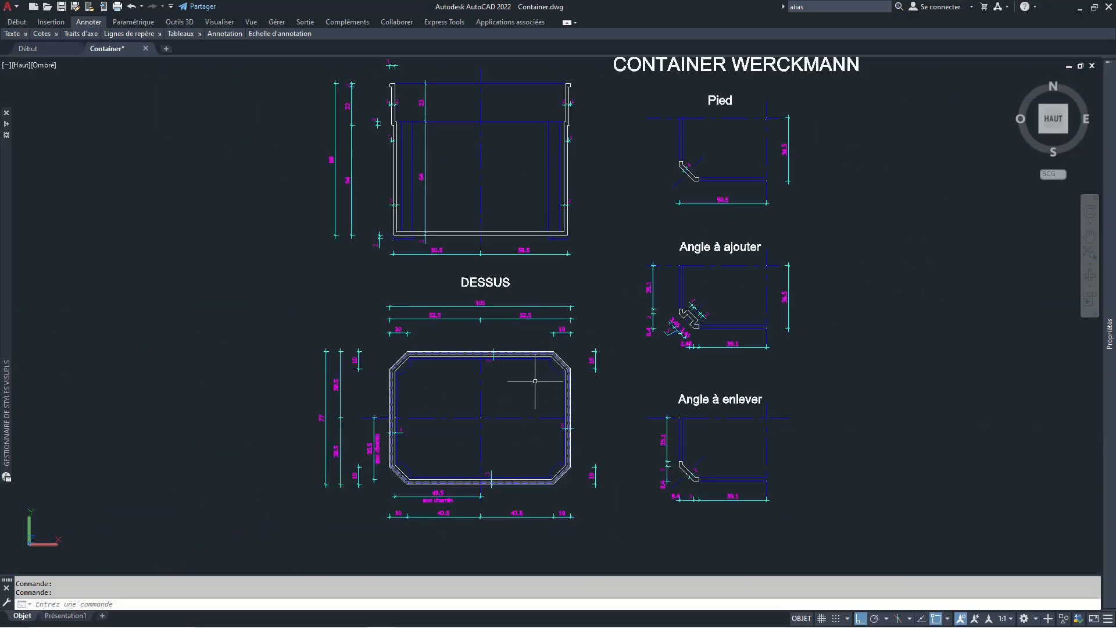
pyautogui.scroll(-2, 547, 372)
pyautogui.scroll(-2, 545, 382)
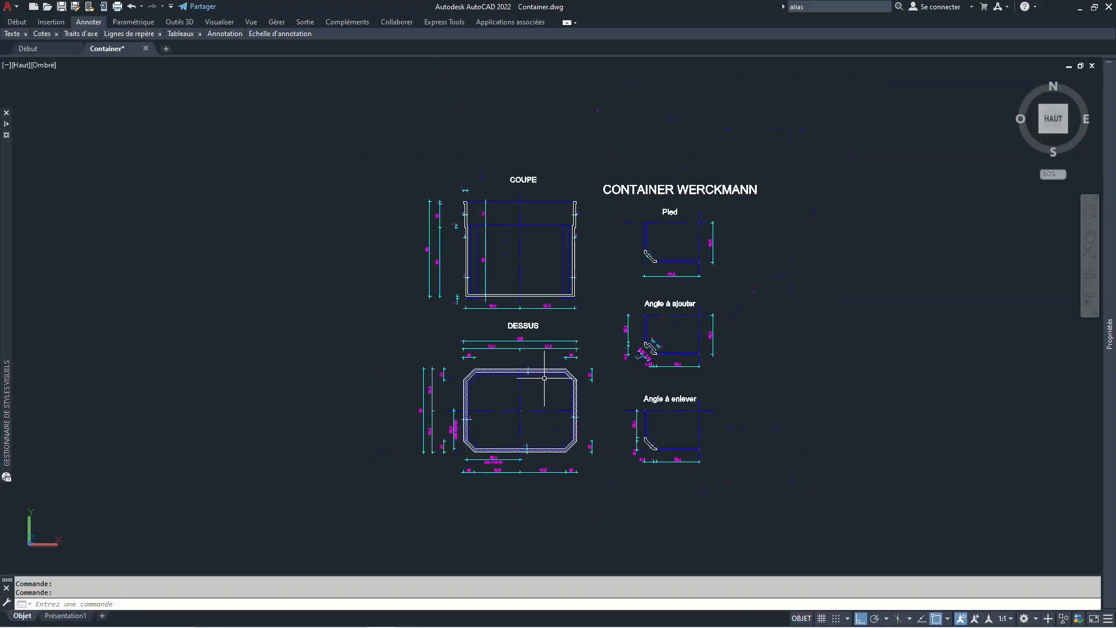
pyautogui.moveTo(532, 326); pyautogui.dragTo(531, 292, button='middle')
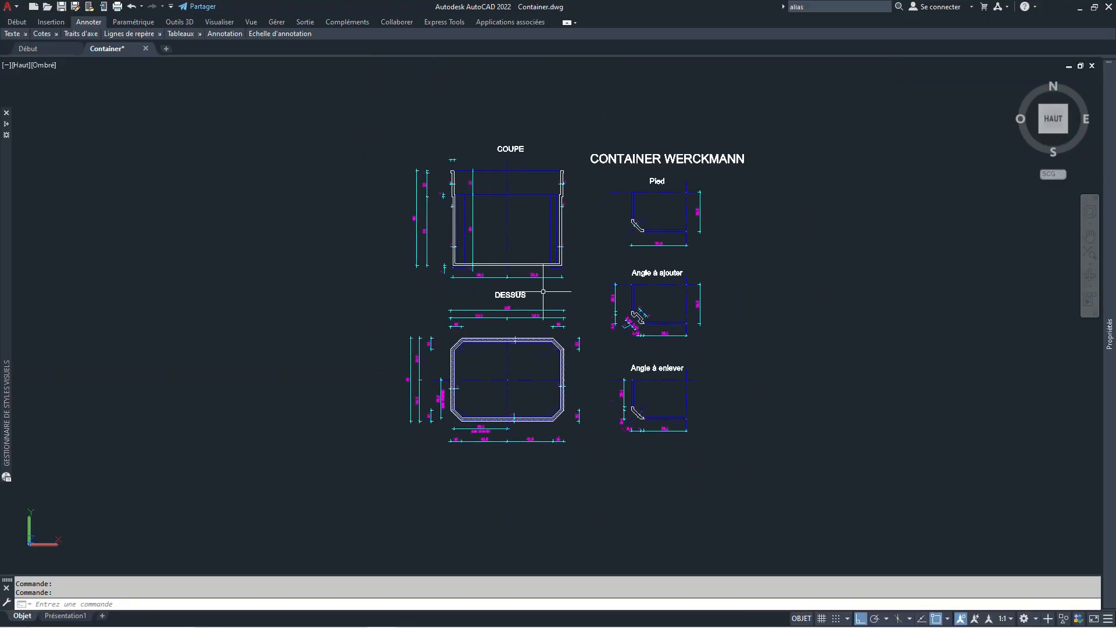
pyautogui.scroll(2, 551, 295)
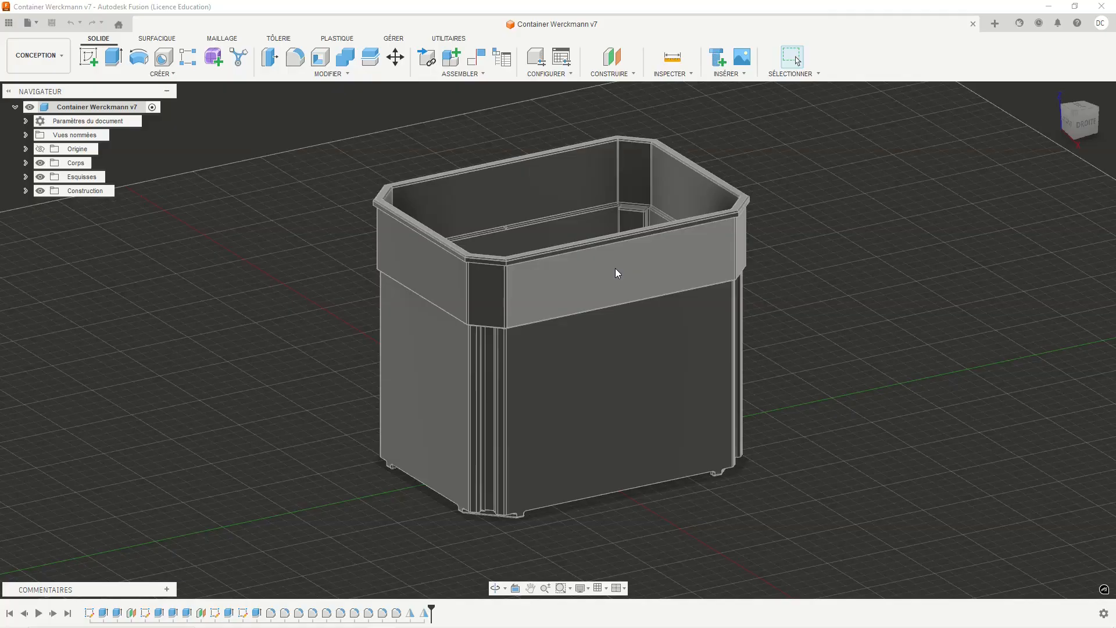
# Step: Switch to the Container Werckmann model in Fusion and inspect its rim, grooved corners and underside feet
pyautogui.scroll(1, 616, 269)
pyautogui.scroll(1, 579, 281)
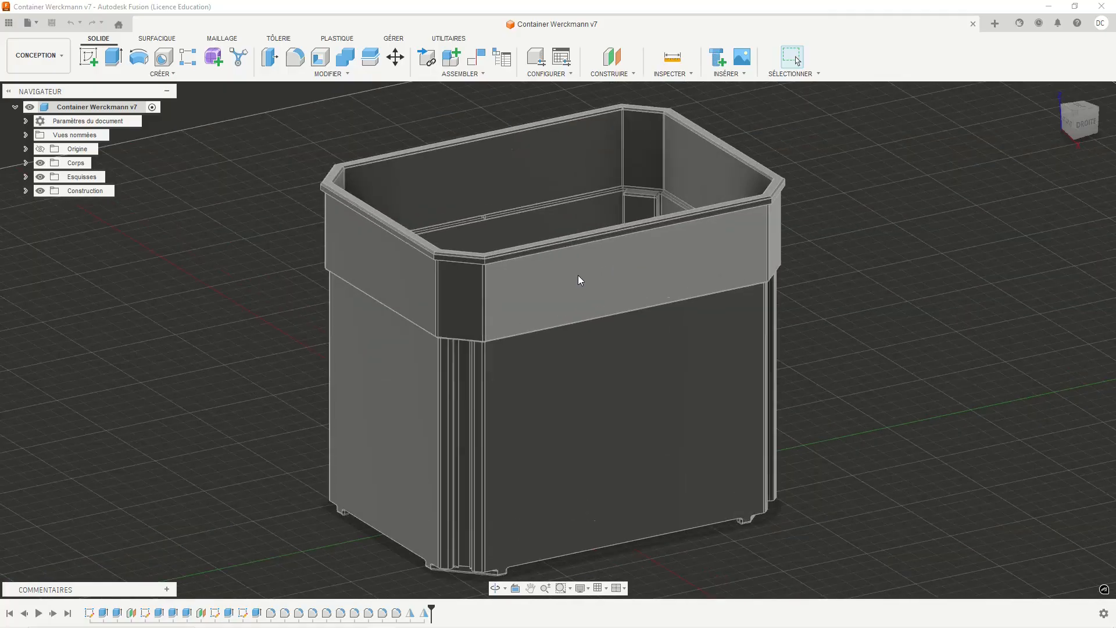
pyautogui.scroll(1, 576, 284)
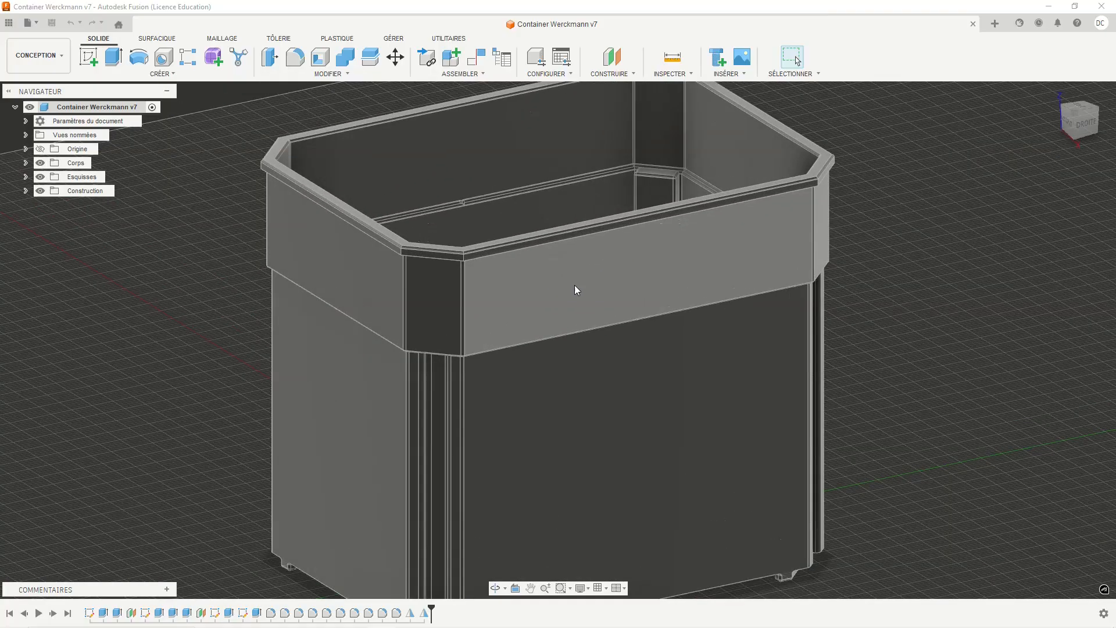
pyautogui.scroll(-2, 575, 286)
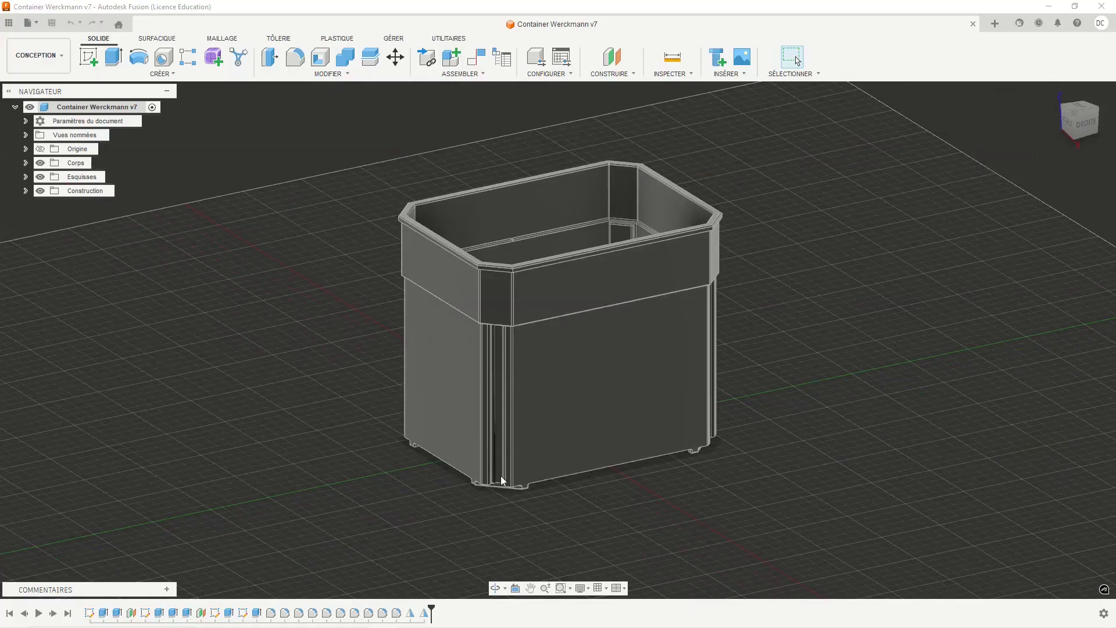
pyautogui.keyDown('shift'); pyautogui.moveTo(552, 398); pyautogui.dragTo(547, 348, button='middle'); pyautogui.keyUp('shift')
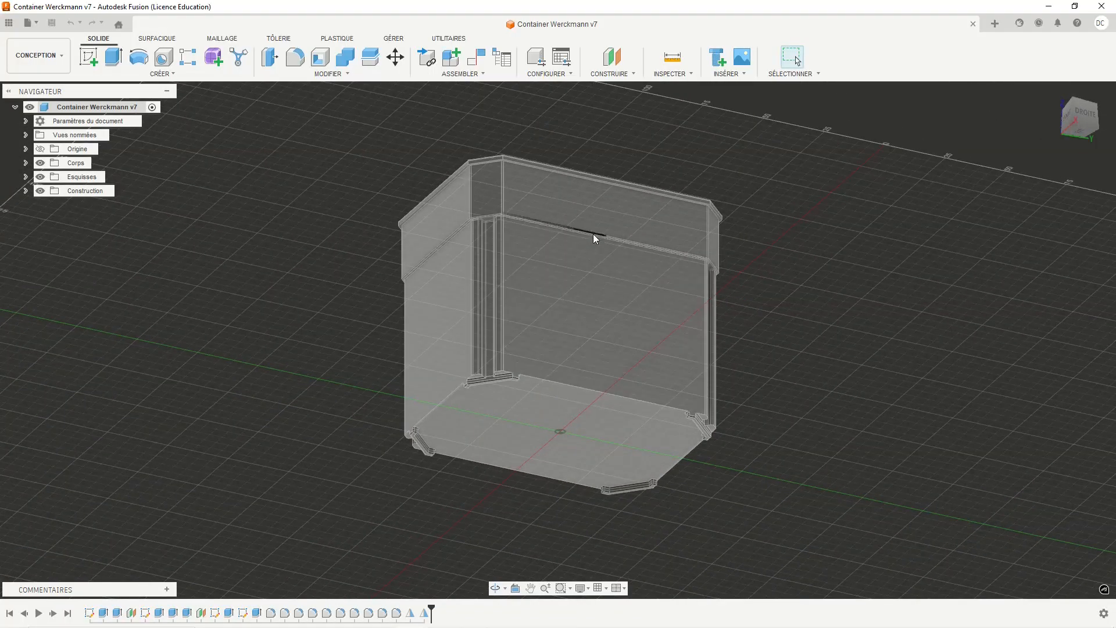
pyautogui.moveTo(592, 240)
pyautogui.keyDown('shift'); pyautogui.mouseDown(button='middle')
pyautogui.moveTo(585, 250)
pyautogui.moveTo(618, 250)
pyautogui.moveTo(550, 271)
pyautogui.moveTo(540, 325)
pyautogui.mouseUp(button='middle'); pyautogui.keyUp('shift')
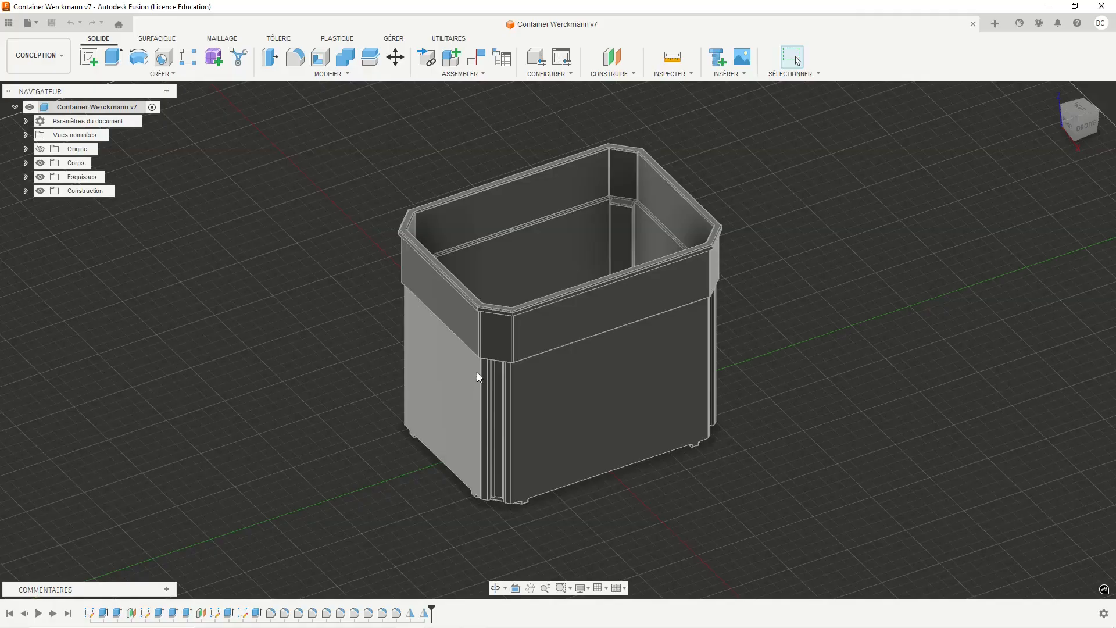
# Step: Roll the timeline back to just after the first sketch and show the Partie basse sketch
pyautogui.scroll(3, 475, 374)
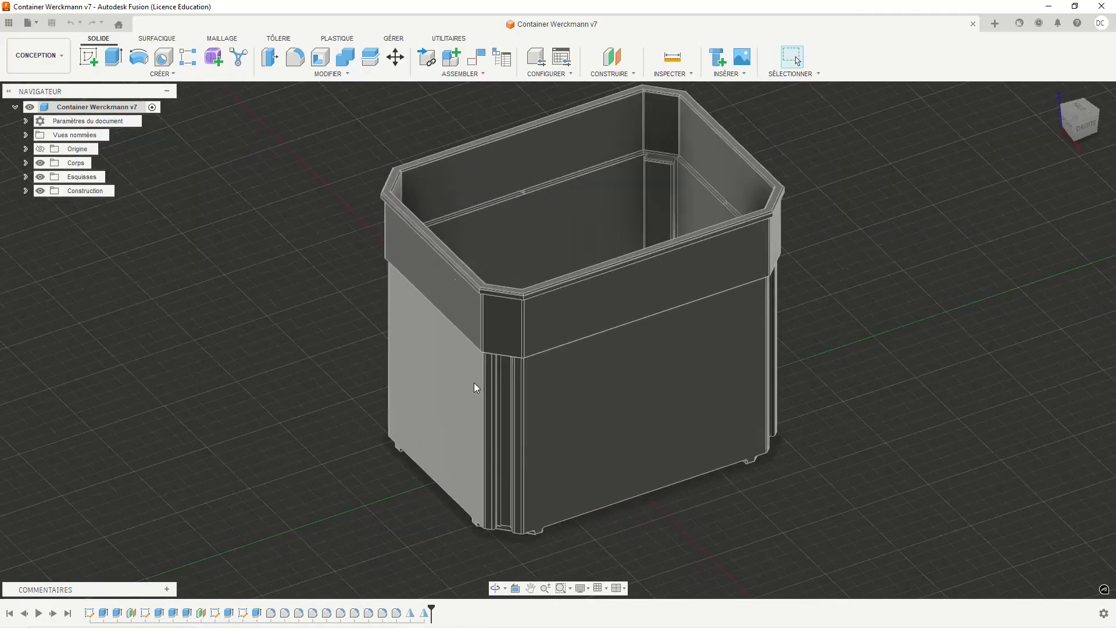
pyautogui.moveTo(461, 389); pyautogui.dragTo(491, 357, button='middle')
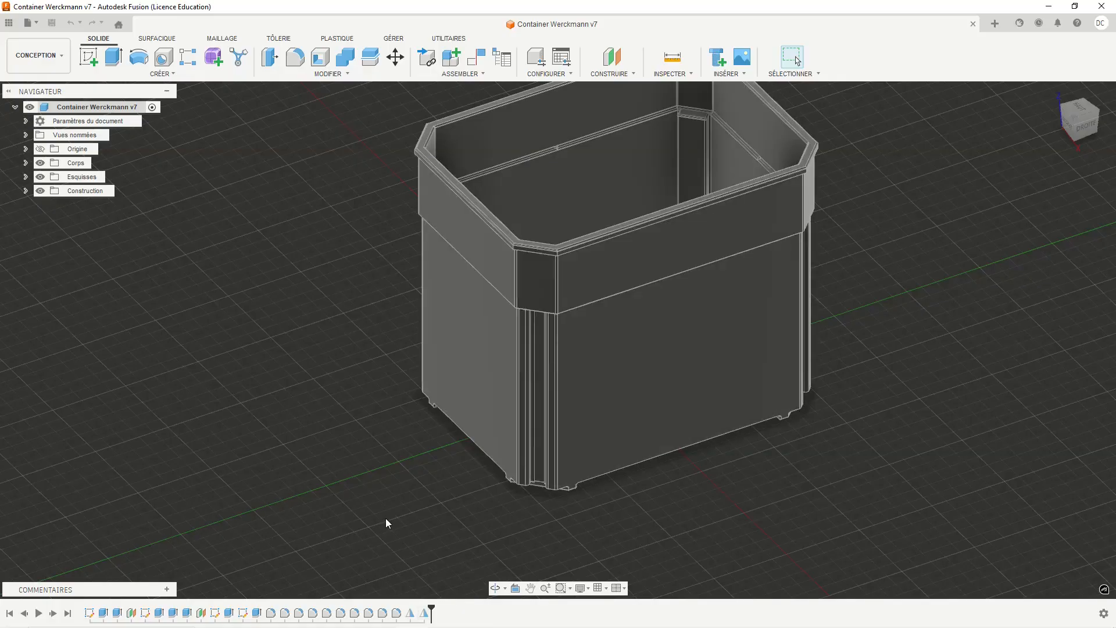
pyautogui.scroll(1, 383, 519)
pyautogui.scroll(-2, 382, 518)
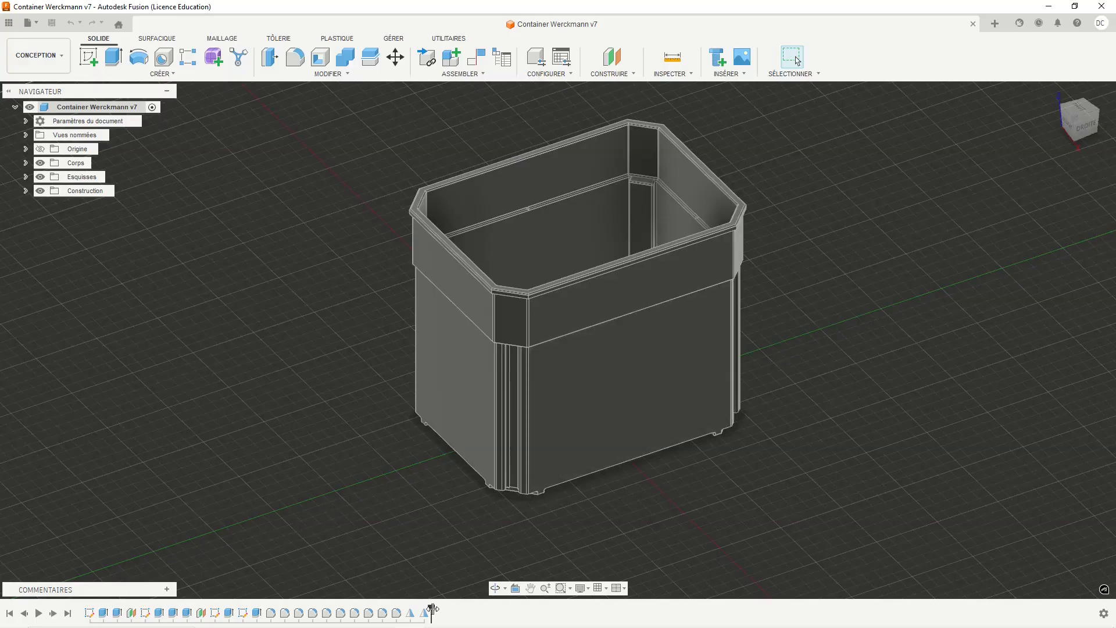
pyautogui.moveTo(433, 609); pyautogui.dragTo(93, 606)
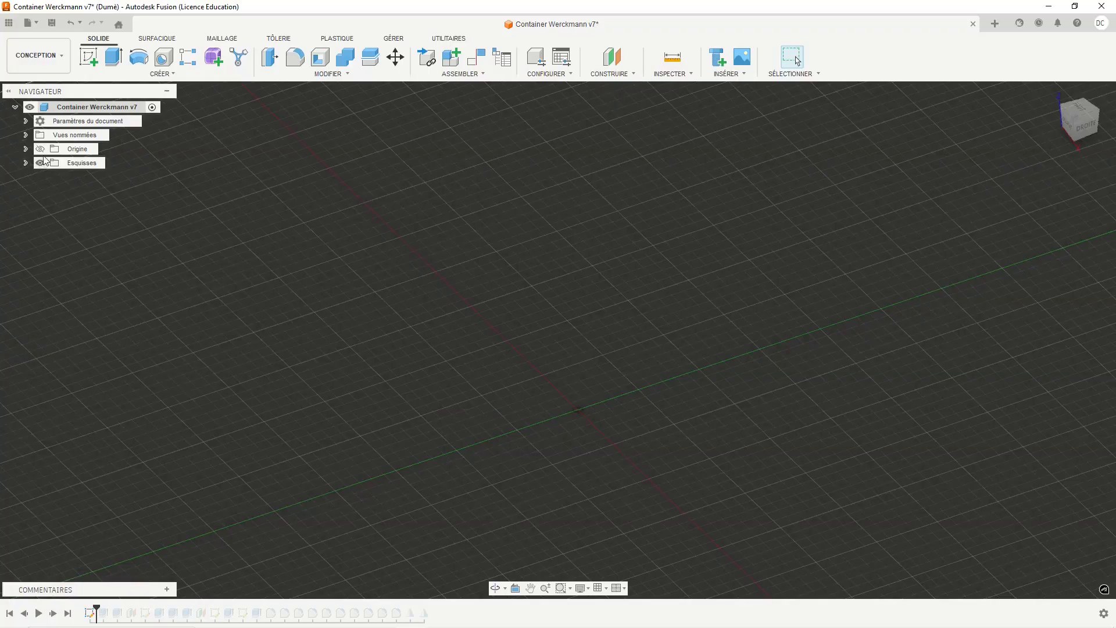
pyautogui.click(25, 162)
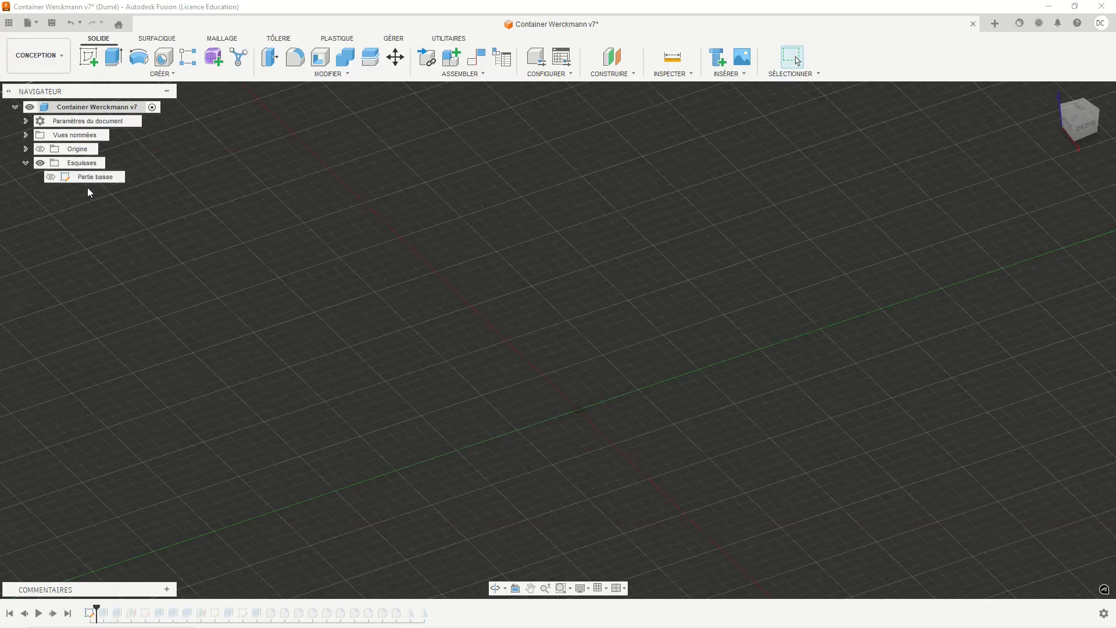
pyautogui.click(51, 176)
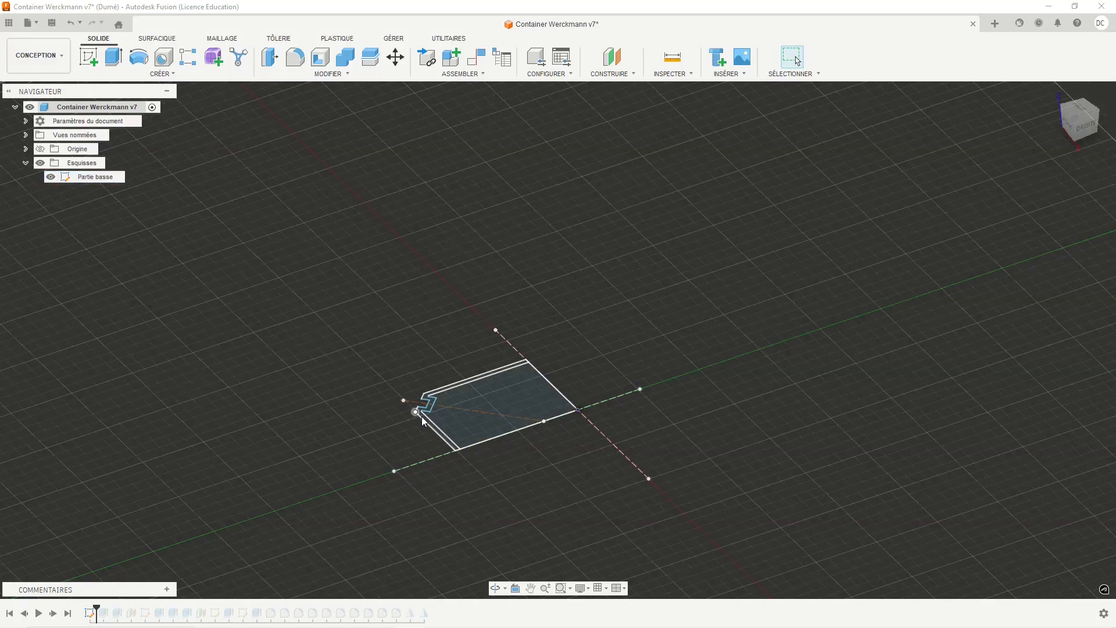
# Step: Examine the Partie basse sketch's quarter-base profile, its wall outlines and the notched corner
pyautogui.click(443, 389)
pyautogui.click(465, 432)
pyautogui.click(470, 401)
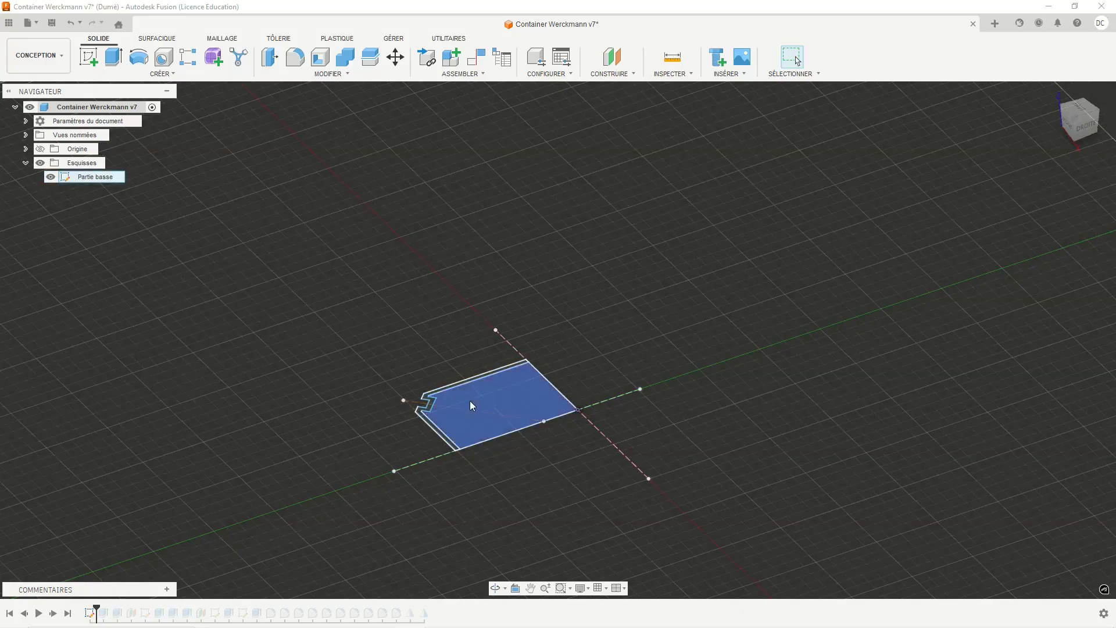
pyautogui.click(470, 403)
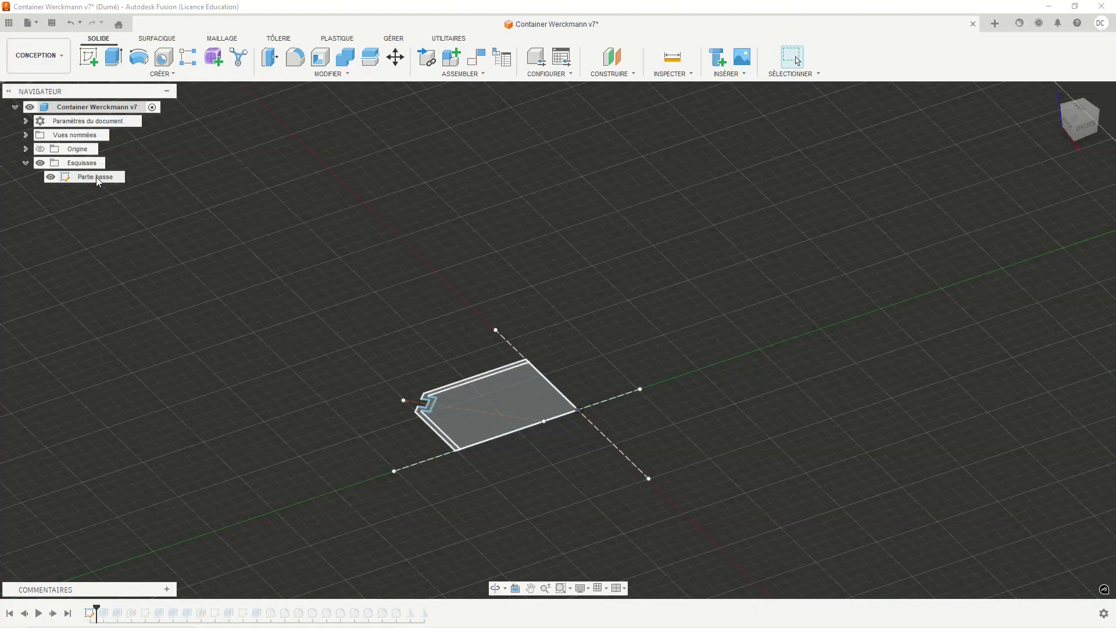
pyautogui.scroll(-3, 430, 404)
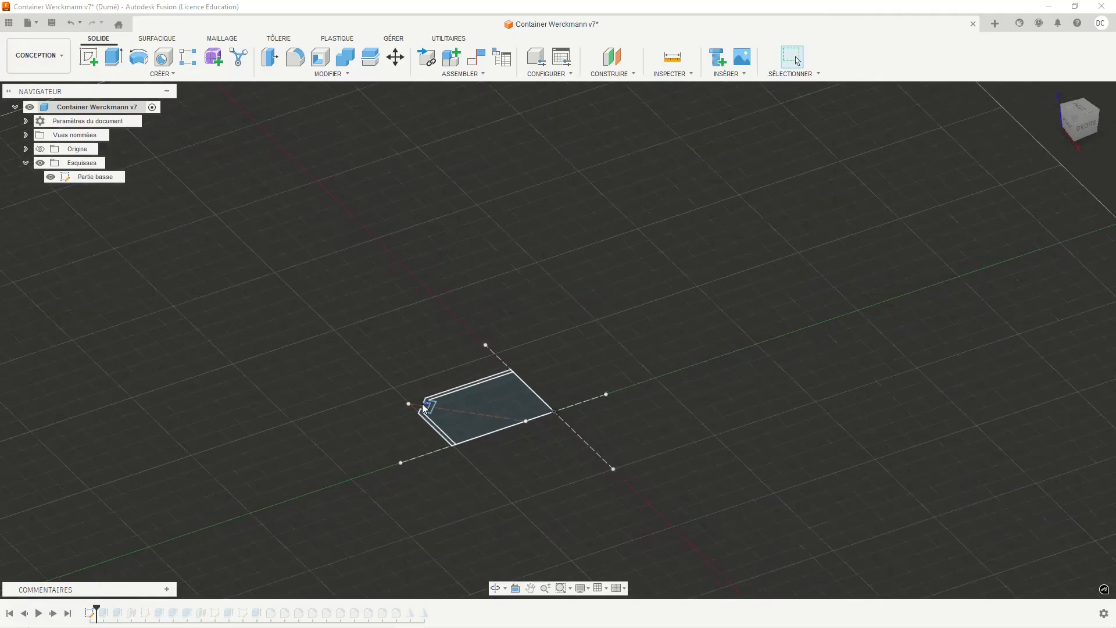
pyautogui.scroll(5, 423, 407)
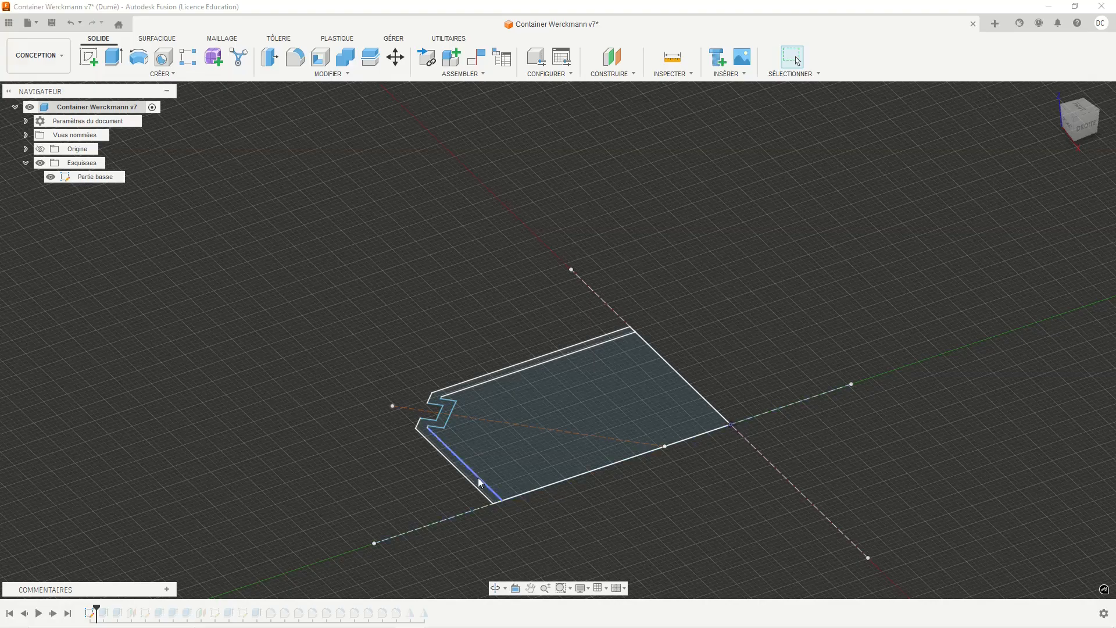
pyautogui.scroll(-2, 442, 419)
pyautogui.scroll(2, 448, 437)
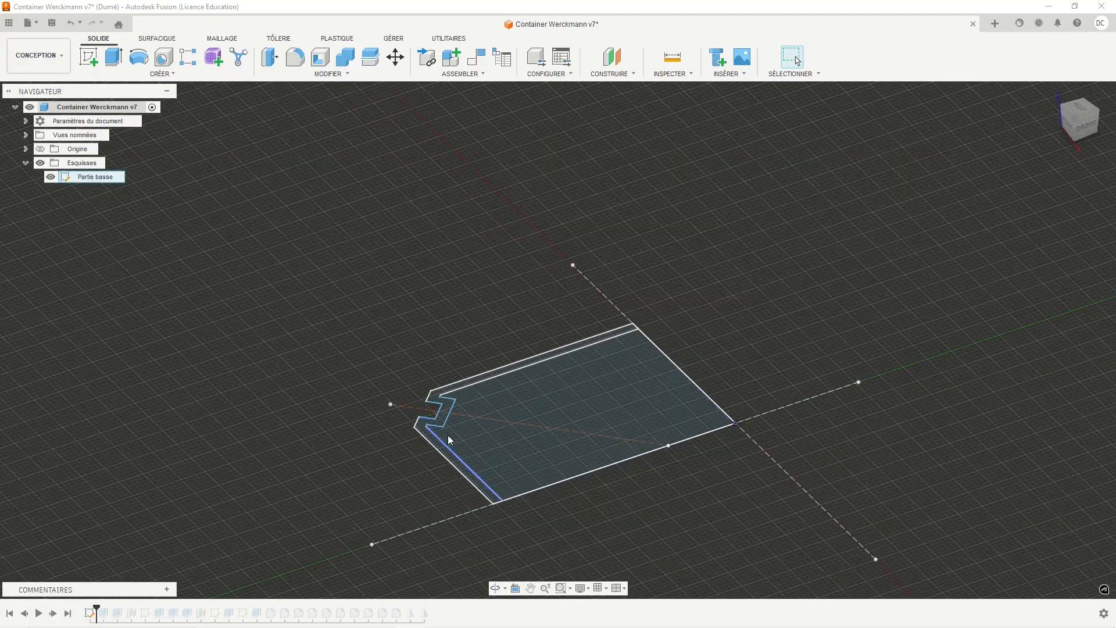
pyautogui.scroll(-1, 448, 435)
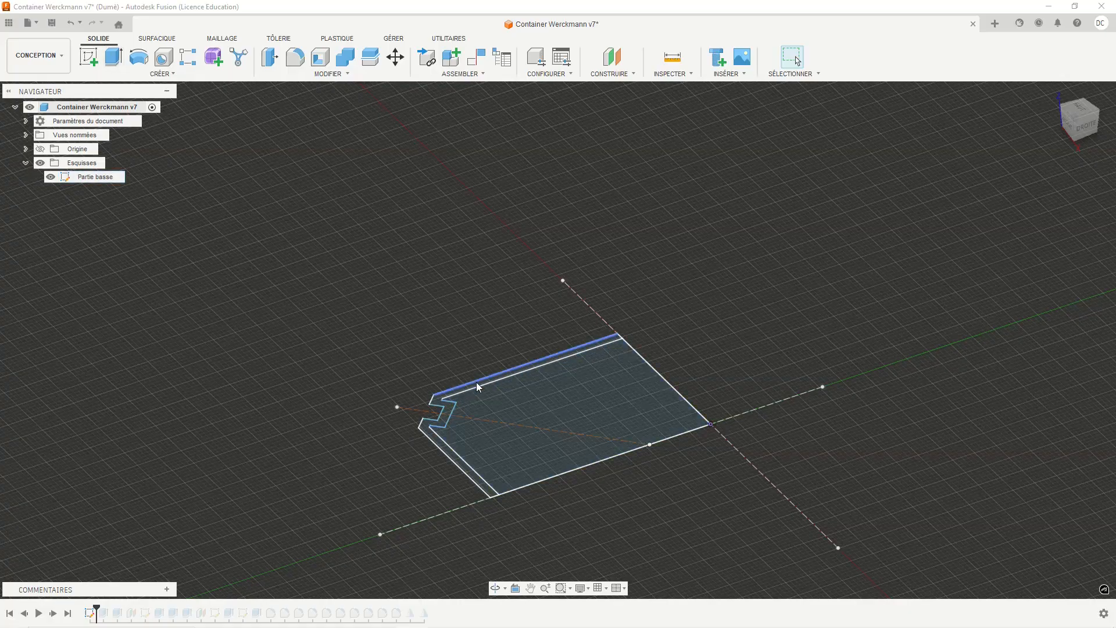
pyautogui.scroll(-2, 445, 431)
pyautogui.scroll(-3, 441, 442)
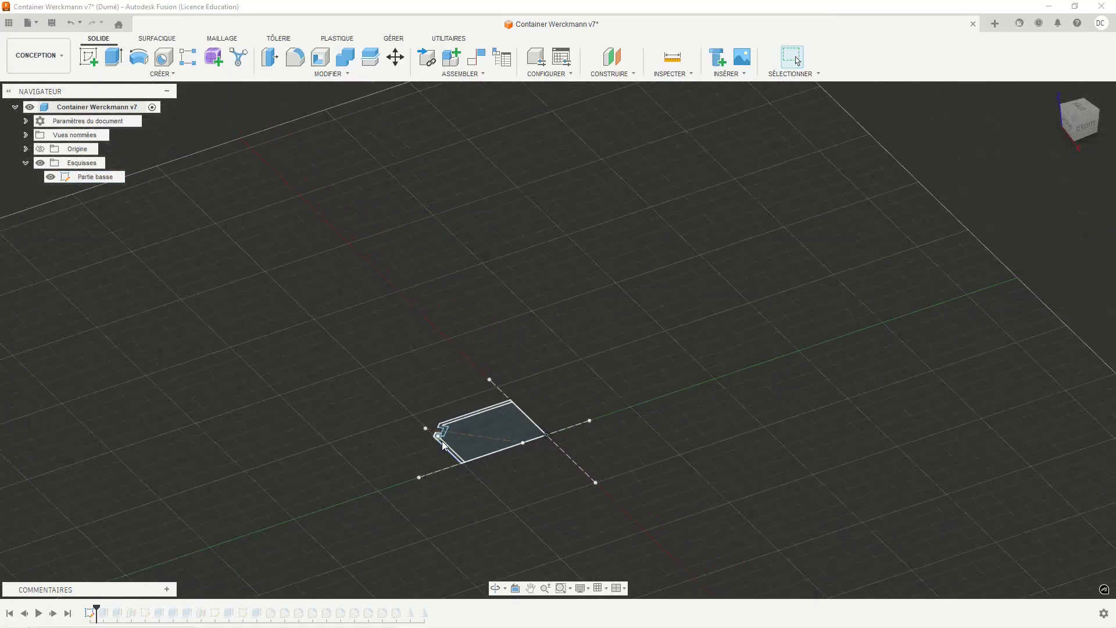
pyautogui.scroll(5, 442, 440)
pyautogui.scroll(2, 441, 440)
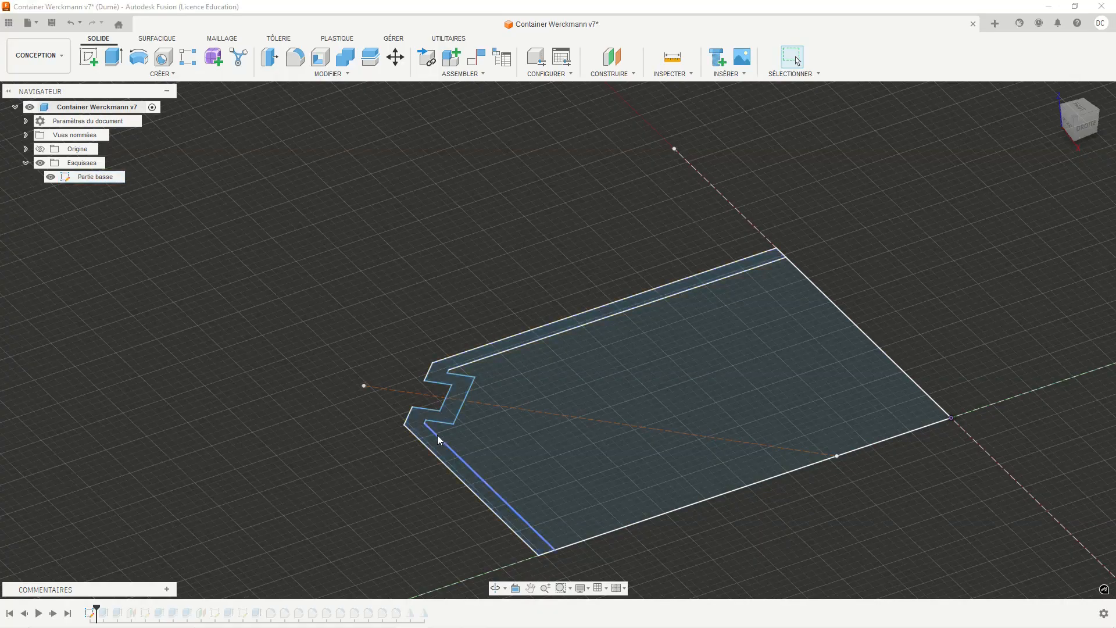
pyautogui.scroll(2, 432, 439)
pyautogui.scroll(-3, 429, 439)
pyautogui.scroll(-2, 428, 441)
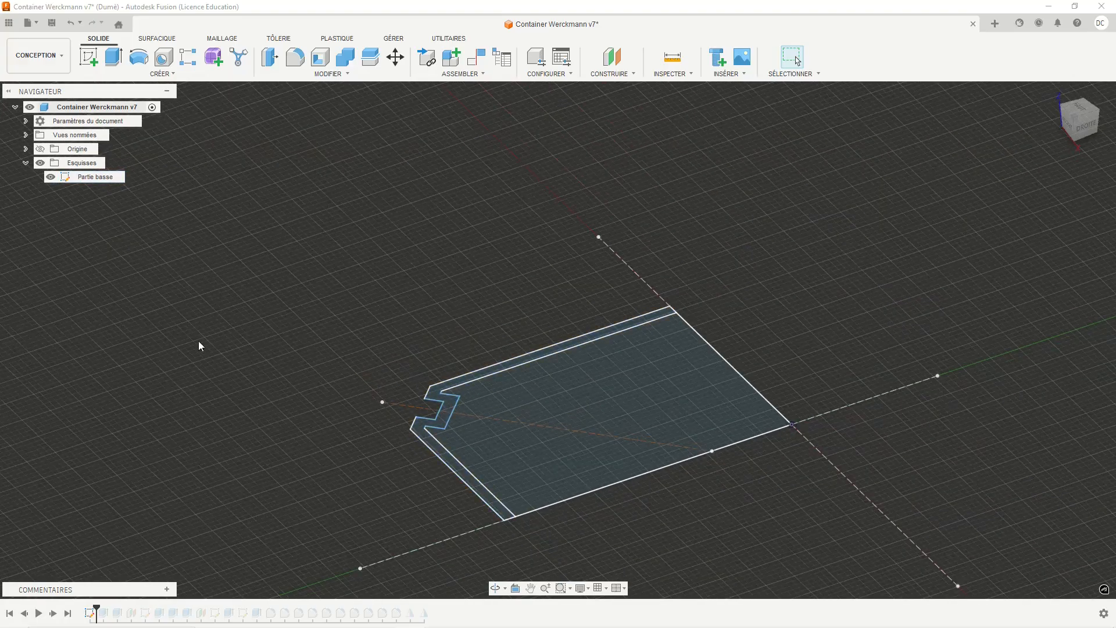
# Step: Advance the timeline past the first extrusion and view the extruded walls above the Partie basse sketch
pyautogui.moveTo(96, 607); pyautogui.dragTo(102, 604)
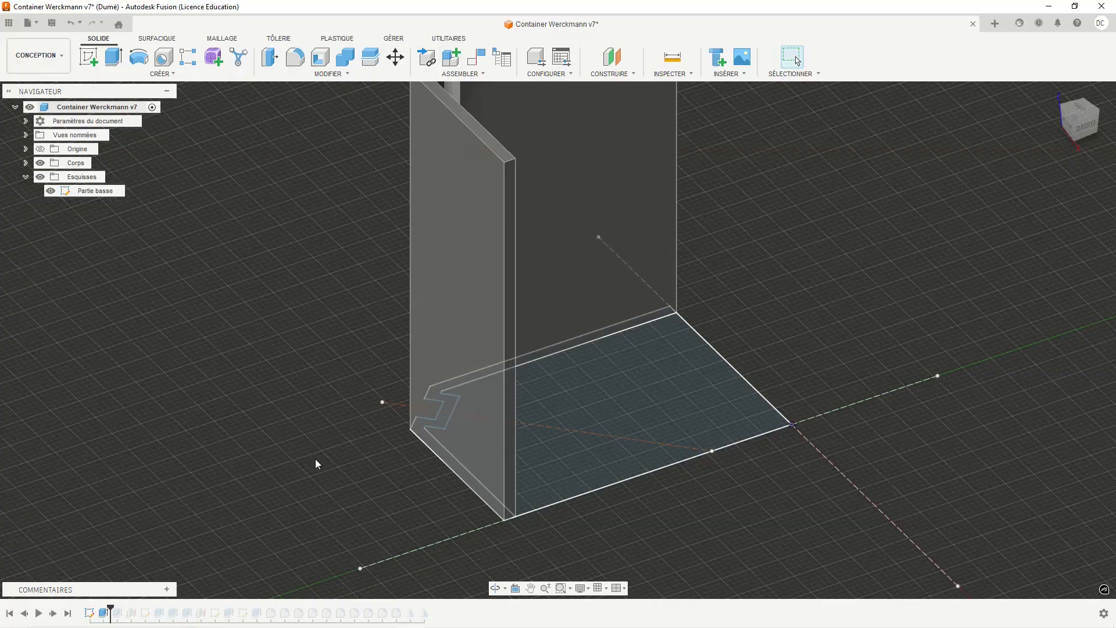
pyautogui.scroll(-3, 330, 459)
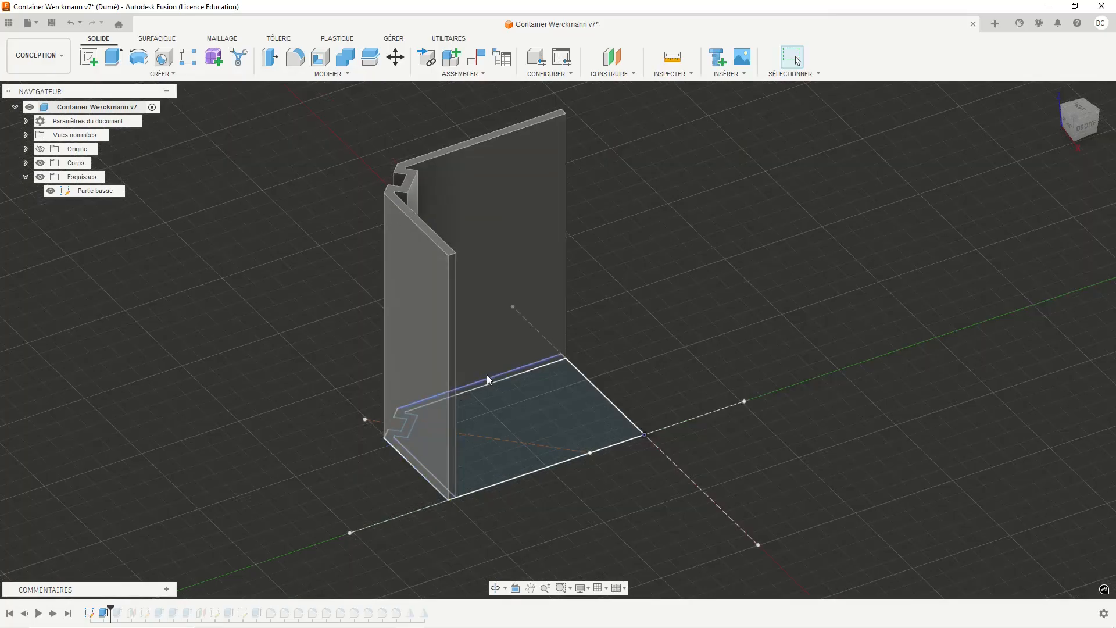
pyautogui.click(557, 391)
pyautogui.press('Escape')
# Step: Open the Partie basse sketch for editing to review its dimensions, and hide the sketch
pyautogui.click(93, 192)
pyautogui.rightClick(93, 195)
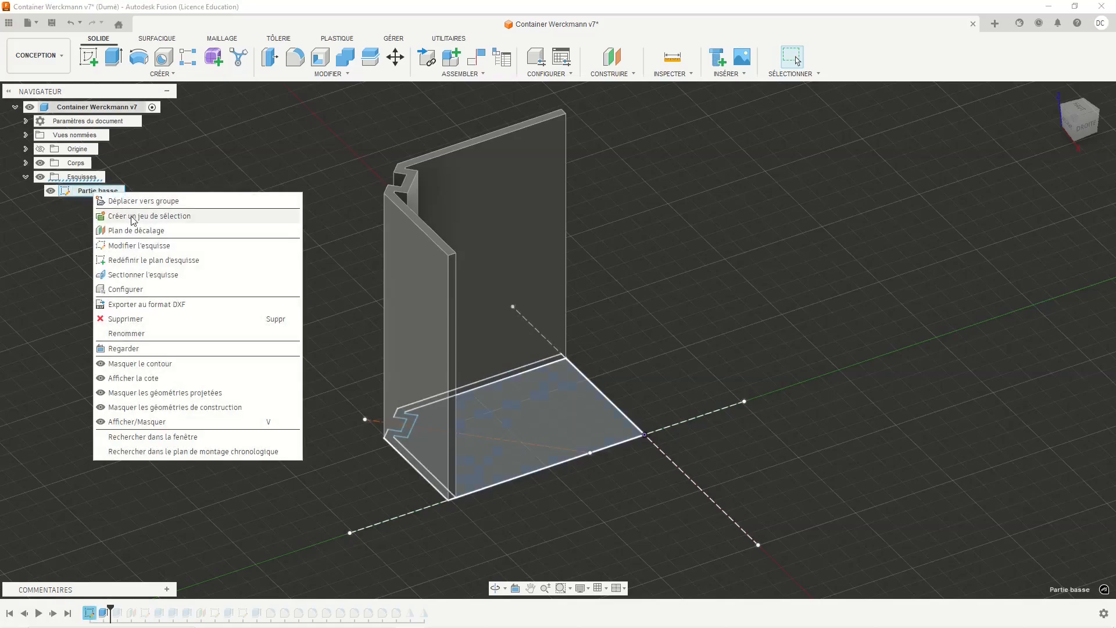
pyautogui.click(140, 248)
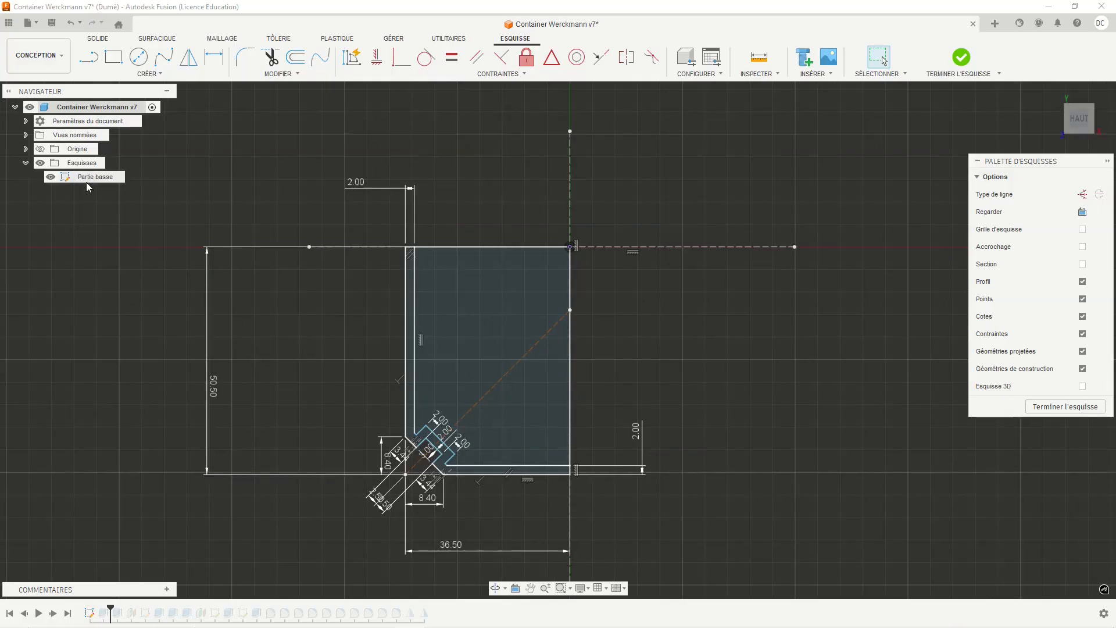
pyautogui.click(50, 177)
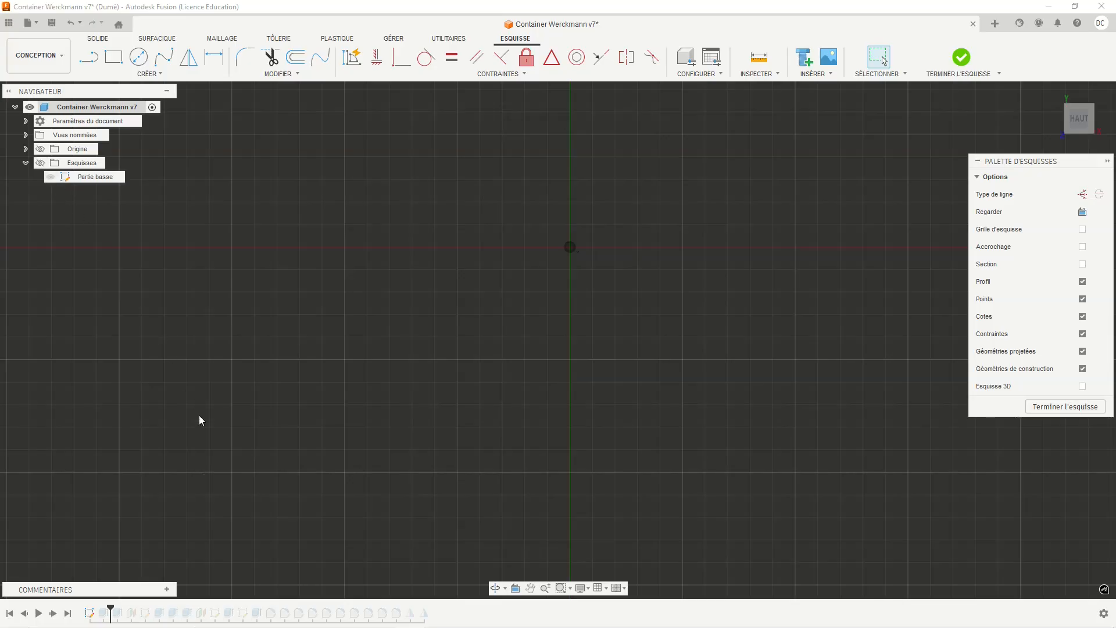
pyautogui.click(103, 614)
pyautogui.rightClick(104, 616)
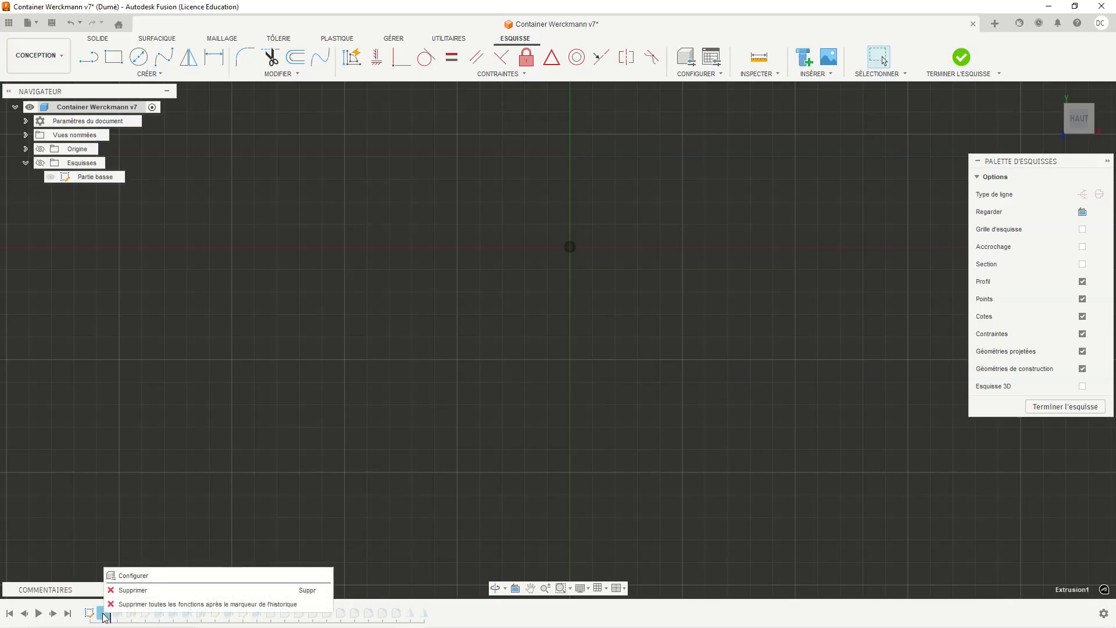
pyautogui.click(147, 575)
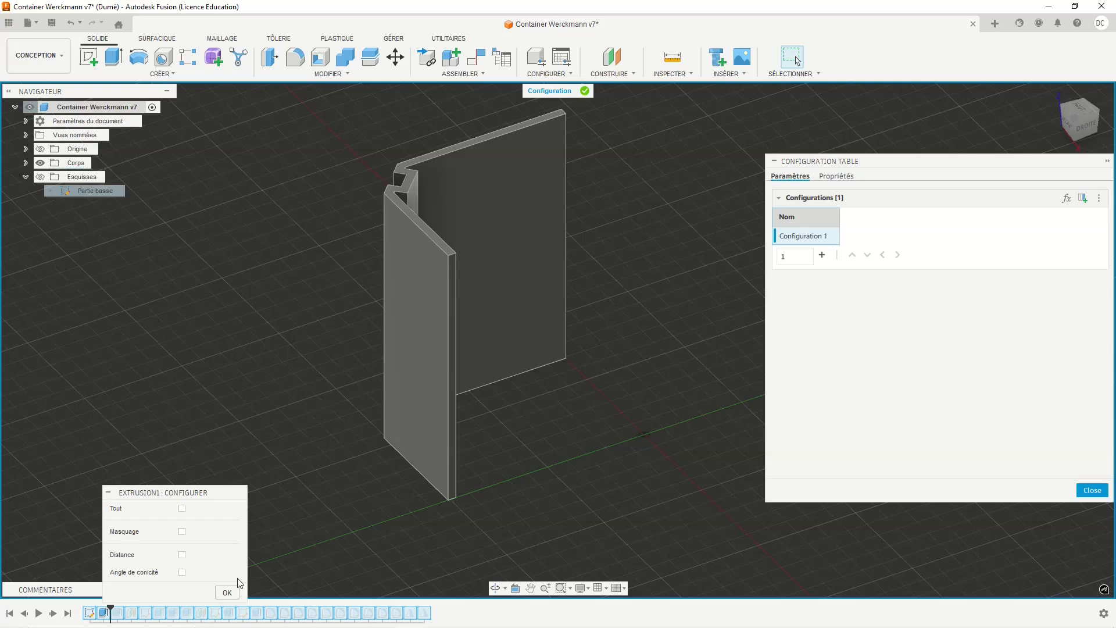
pyautogui.click(216, 594)
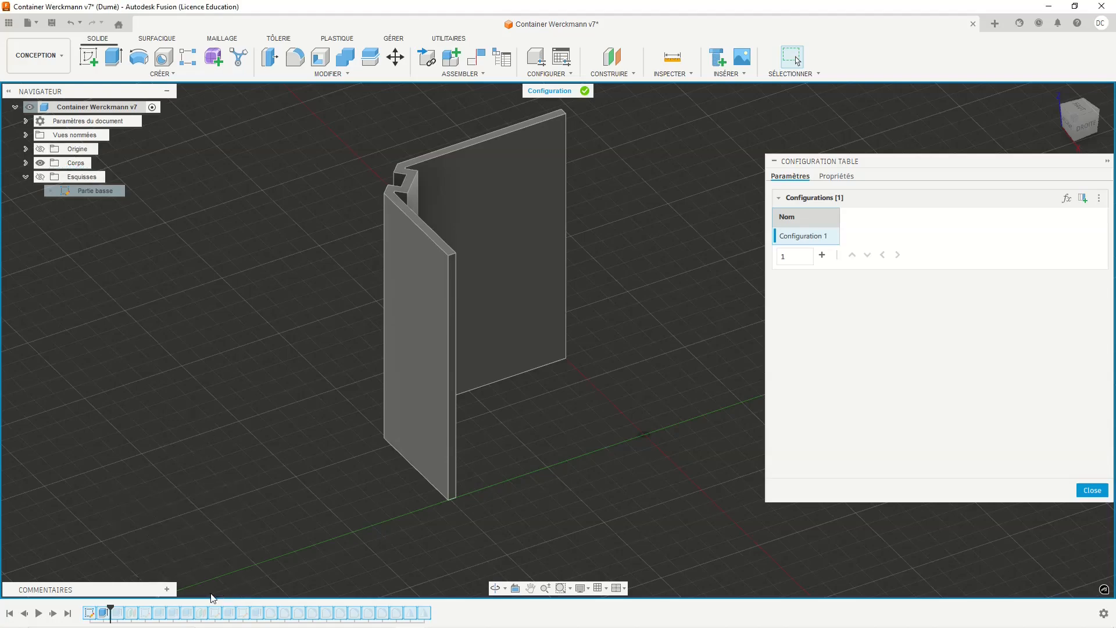
# Step: Open the first extrusion for editing, close the configuration table, and review the extrusion's profile, distance and operation settings
pyautogui.rightClick(104, 615)
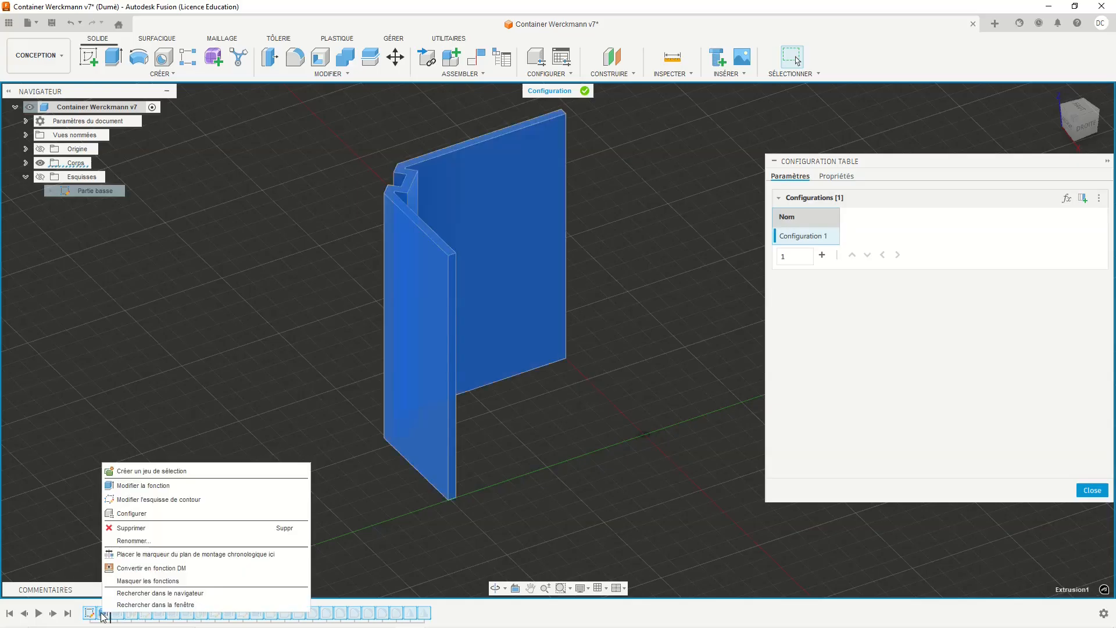
pyautogui.click(146, 486)
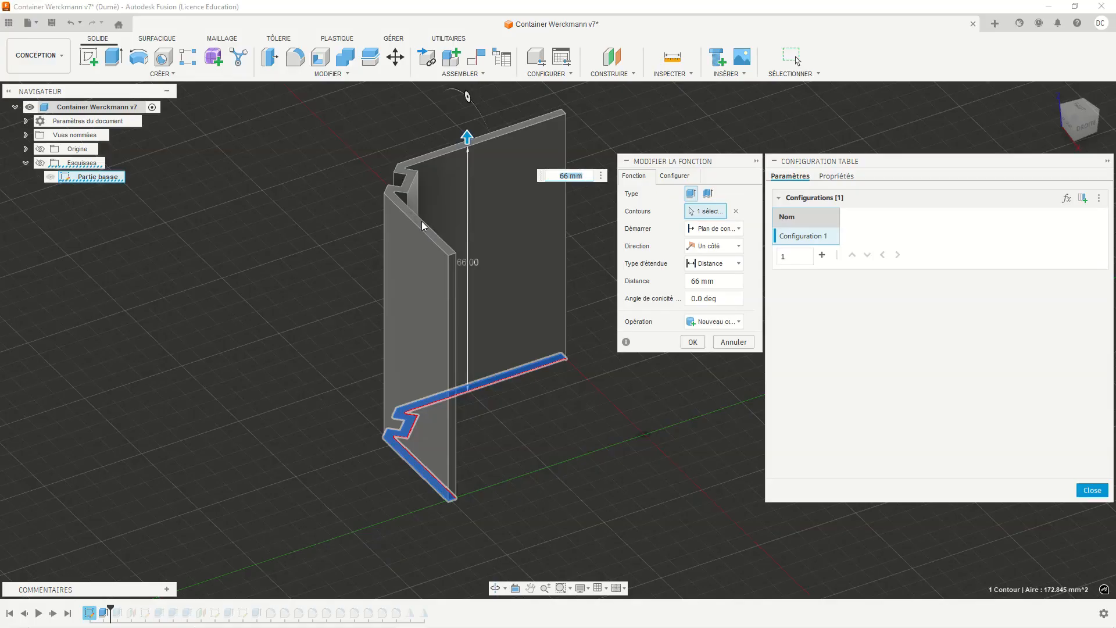
pyautogui.click(1092, 488)
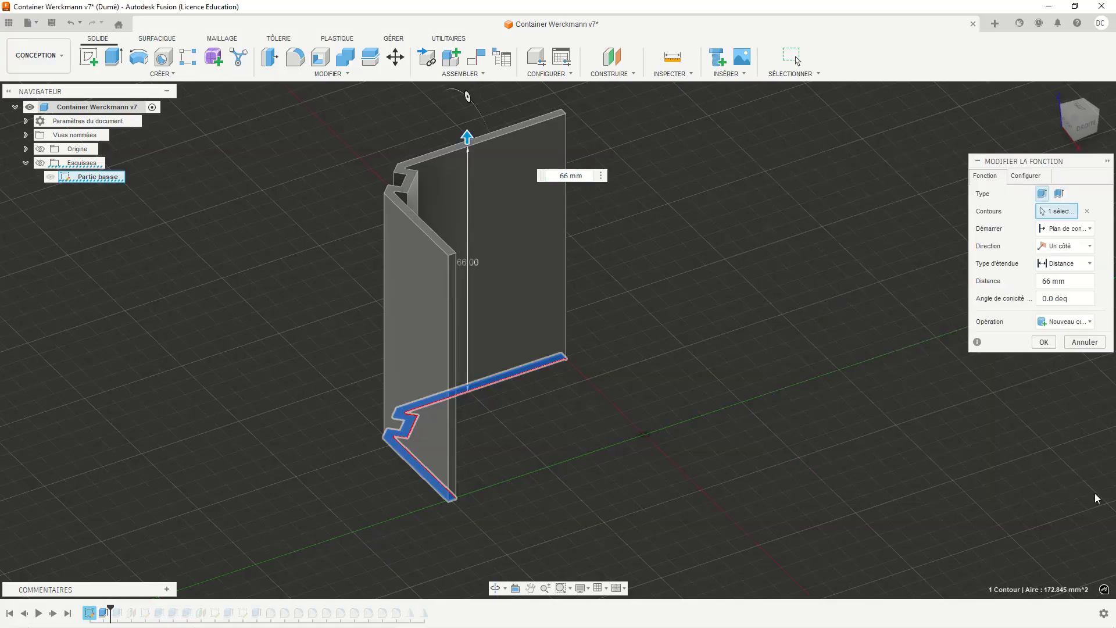
pyautogui.click(1043, 342)
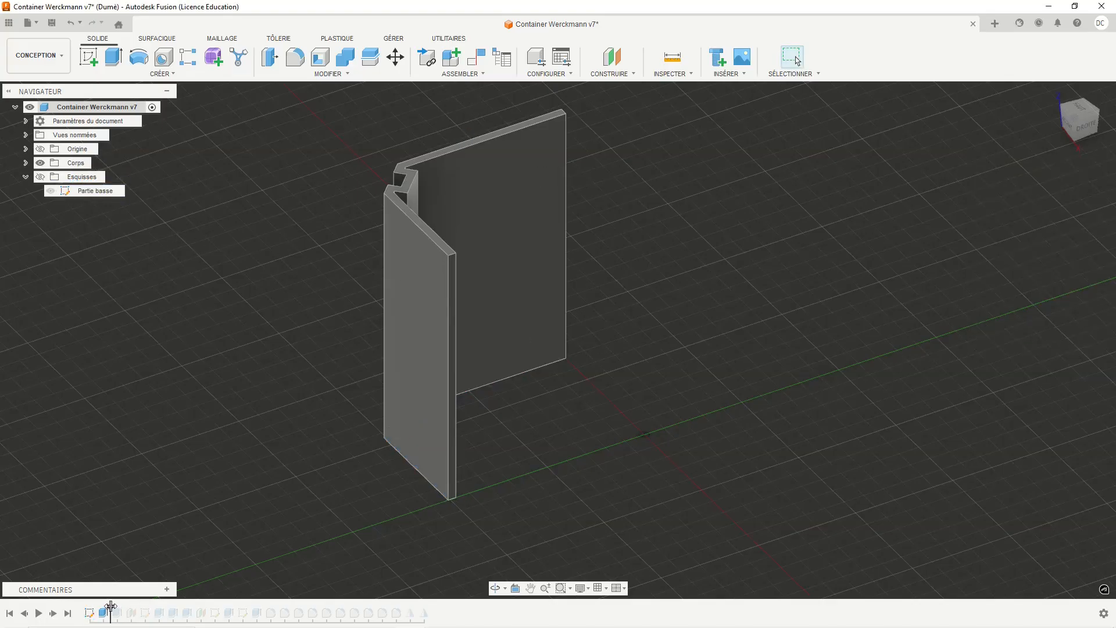
# Step: Advance the timeline past the floor extrusion and the construction plane, and review the available construction plane types
pyautogui.moveTo(111, 606); pyautogui.dragTo(125, 606)
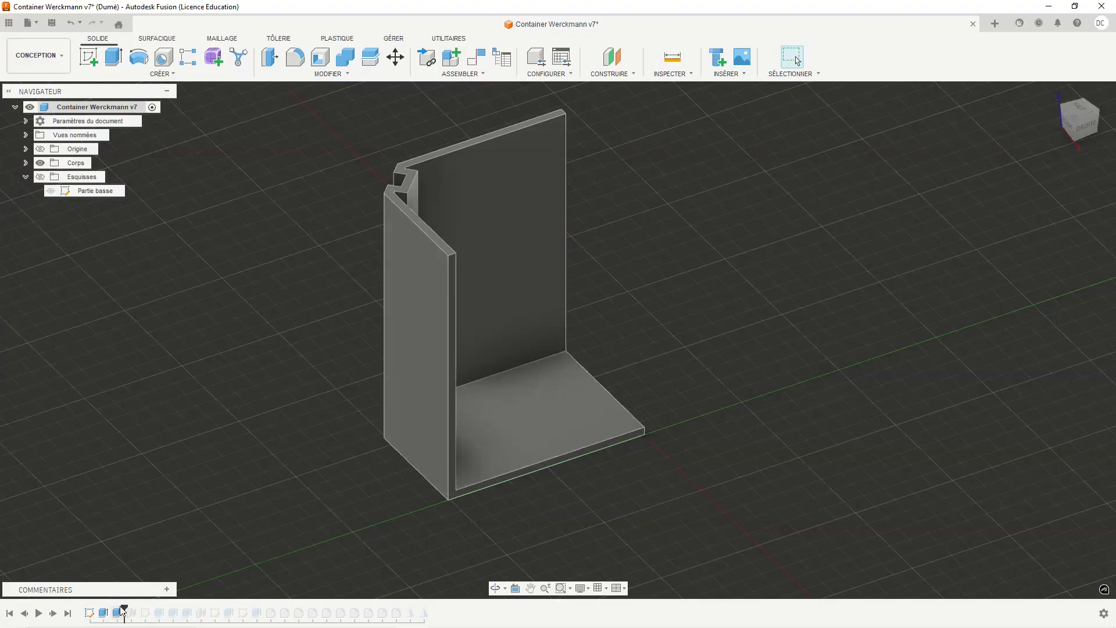
pyautogui.moveTo(127, 604); pyautogui.dragTo(138, 609)
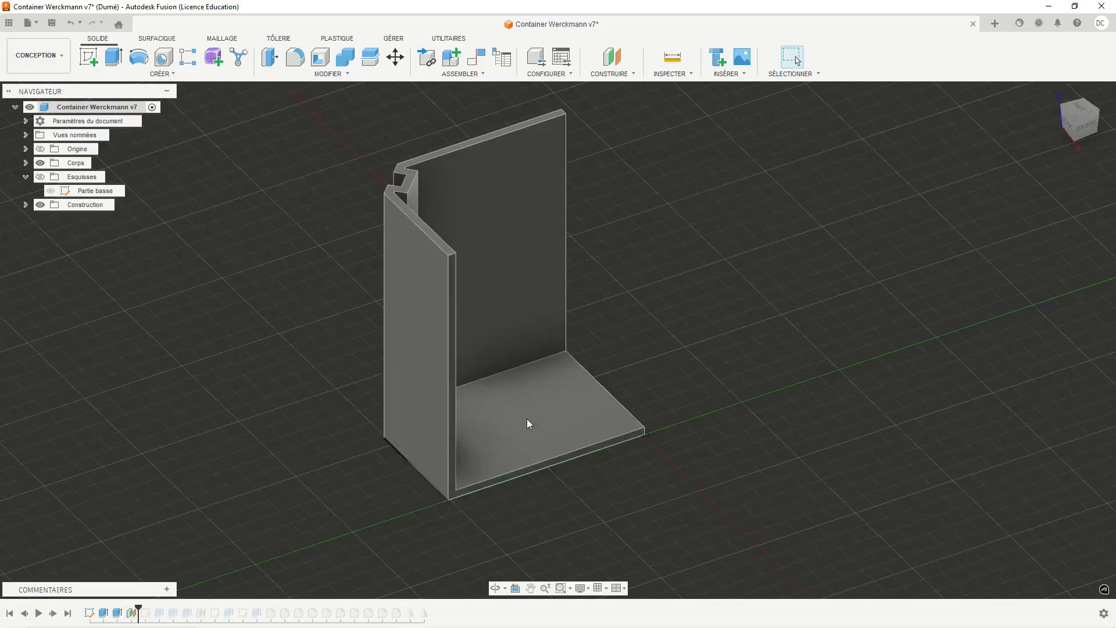
pyautogui.click(635, 73)
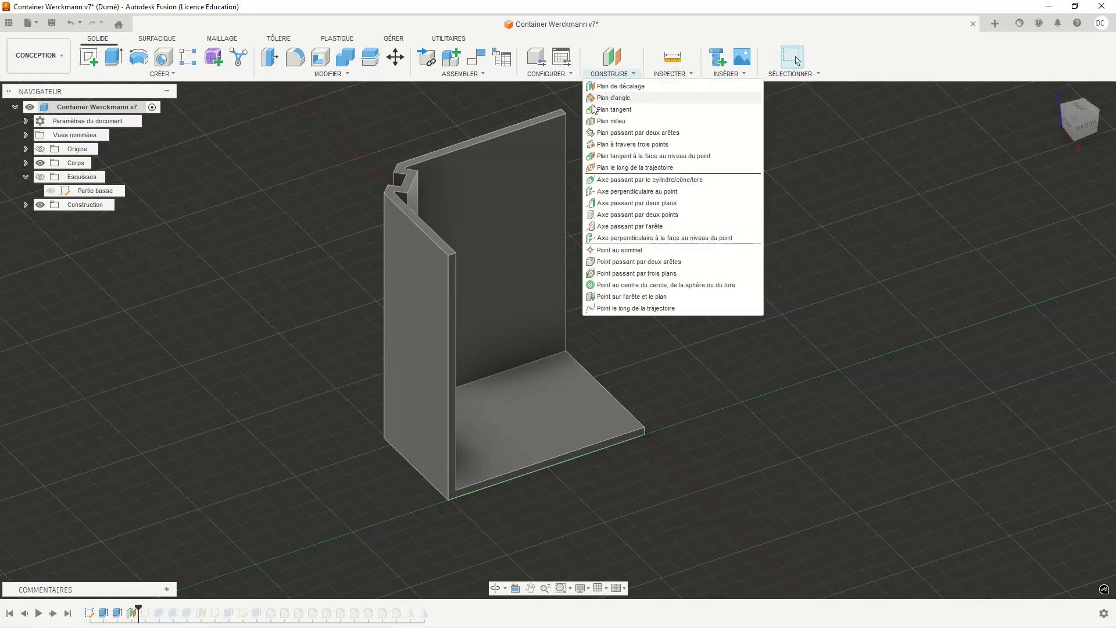
pyautogui.click(461, 111)
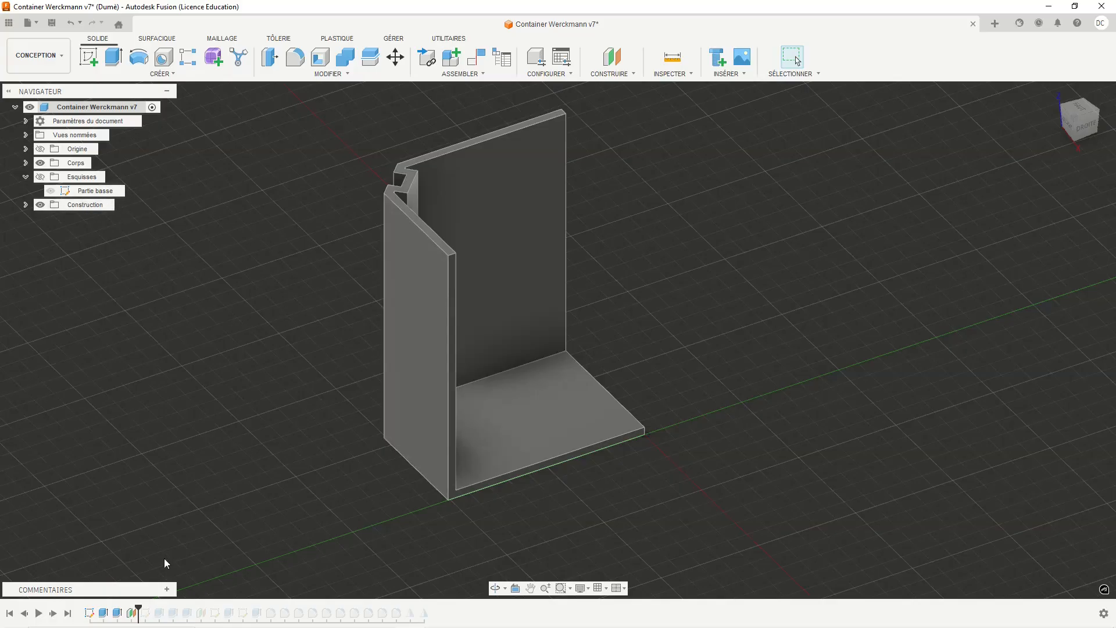
# Step: Advance the timeline past the Partie centrale sketch and show both the Partie basse and Partie centrale sketches
pyautogui.moveTo(141, 608); pyautogui.dragTo(150, 617)
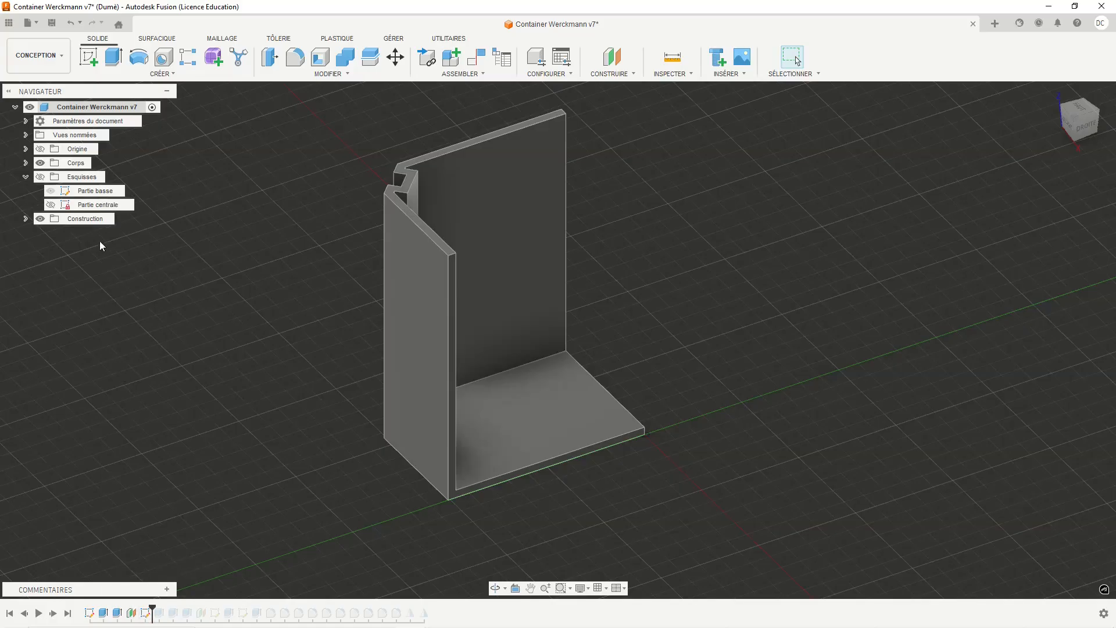
pyautogui.click(40, 178)
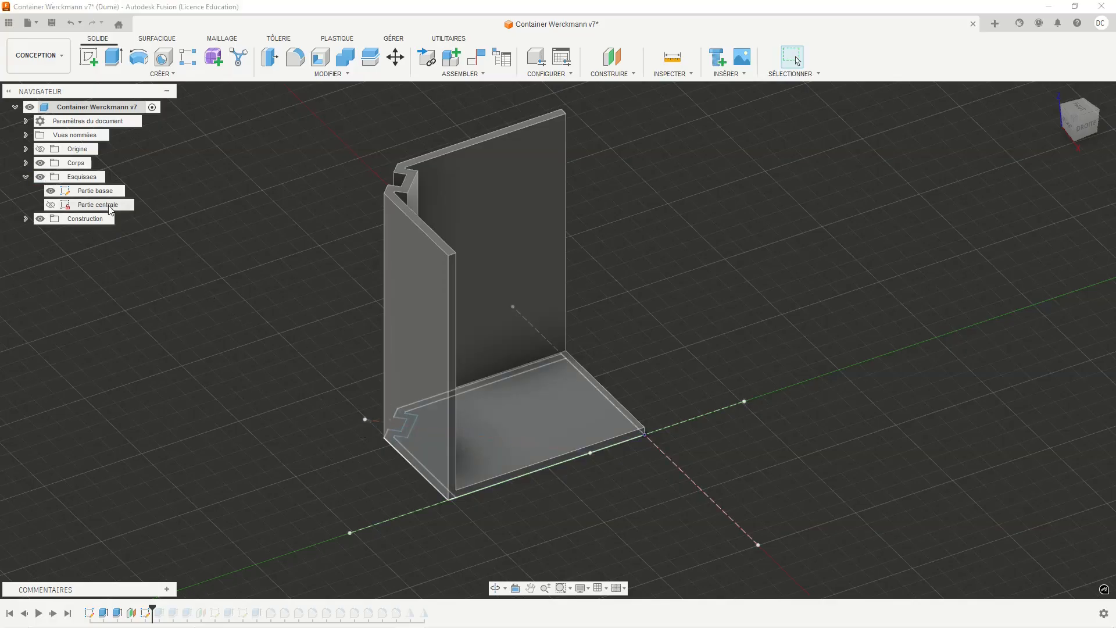
pyautogui.click(51, 205)
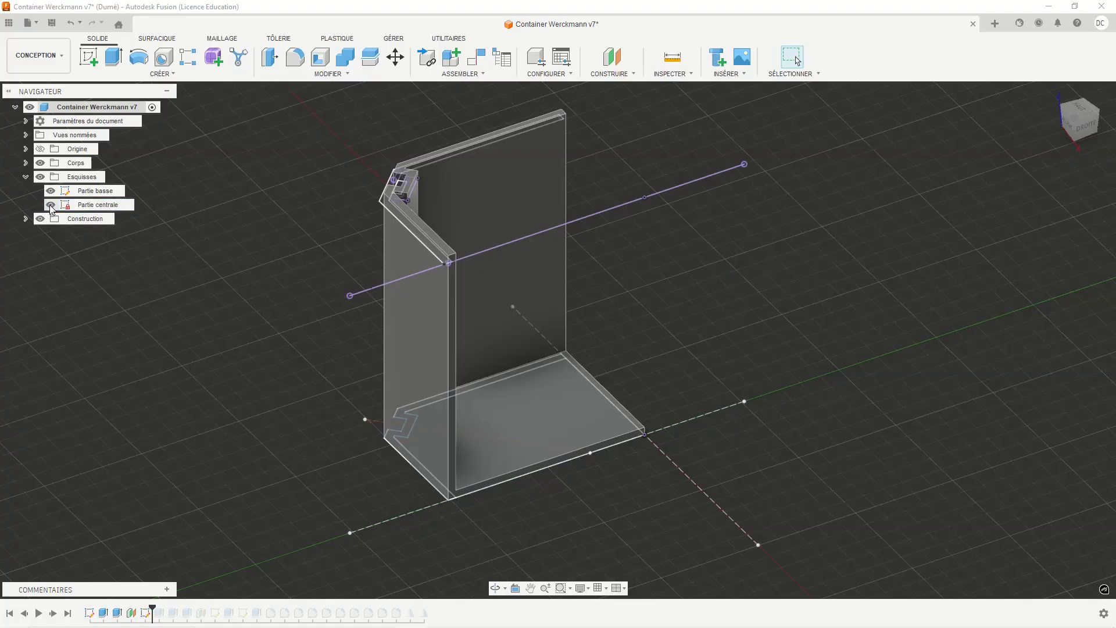
pyautogui.keyDown('shift'); pyautogui.moveTo(291, 275); pyautogui.dragTo(358, 263, button='middle'); pyautogui.keyUp('shift')
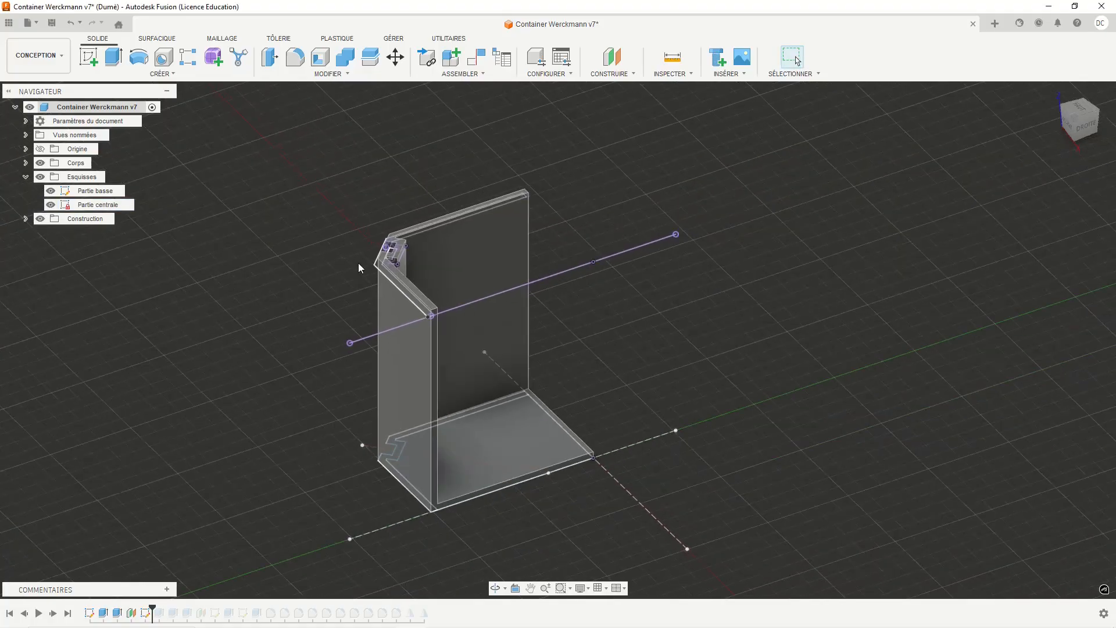
# Step: Examine the Partie centrale sketch profiles around the corner slot and along the upper edges of the walls
pyautogui.scroll(8, 358, 263)
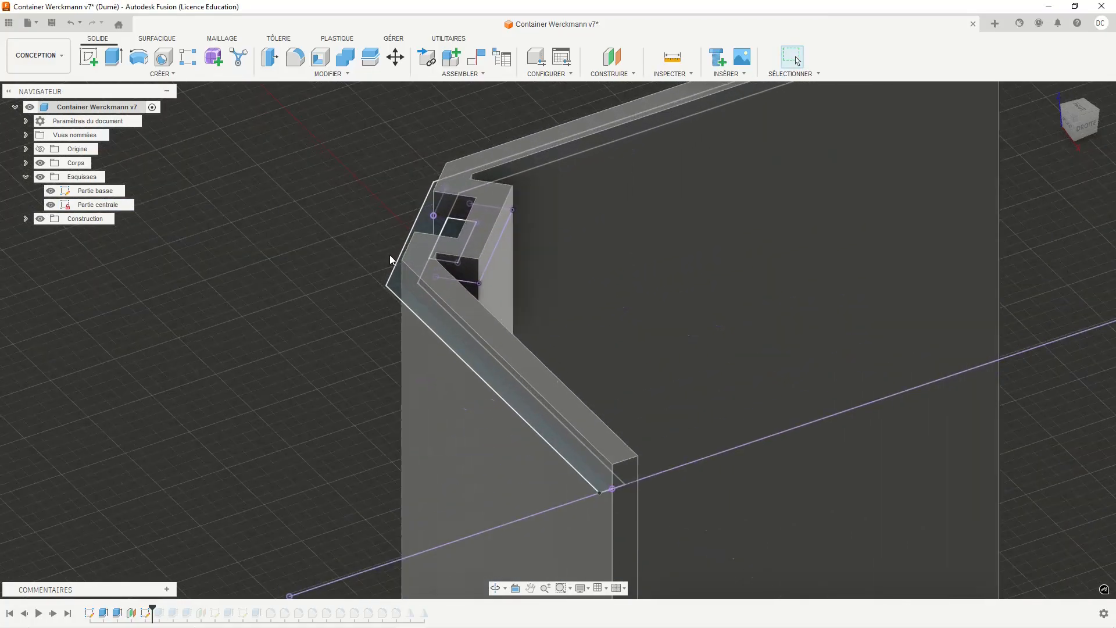
pyautogui.scroll(6, 384, 280)
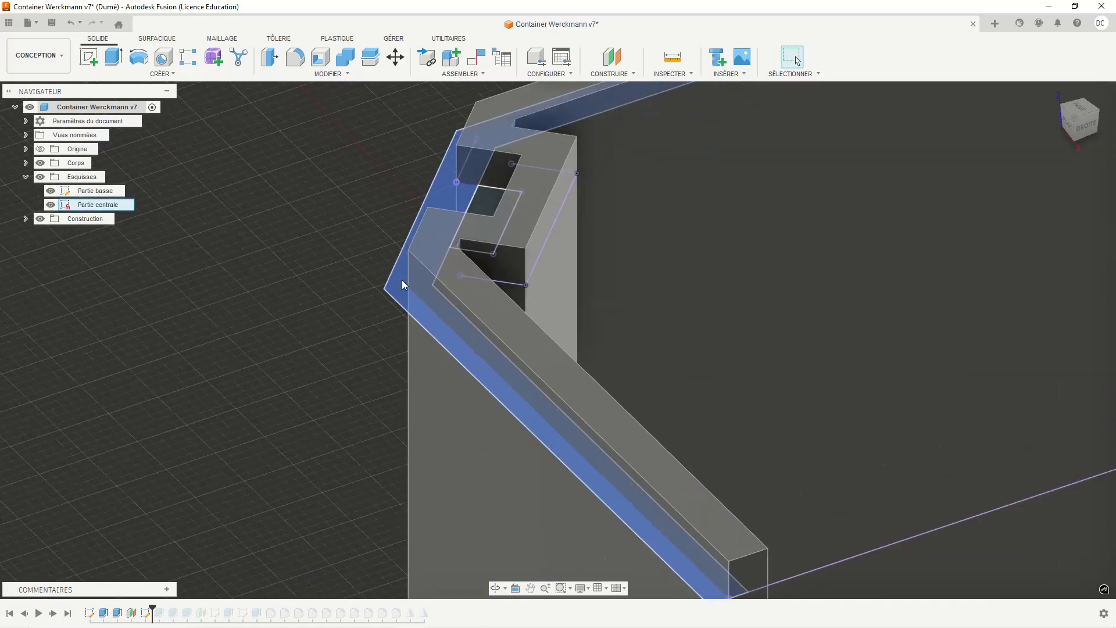
pyautogui.scroll(-6, 400, 277)
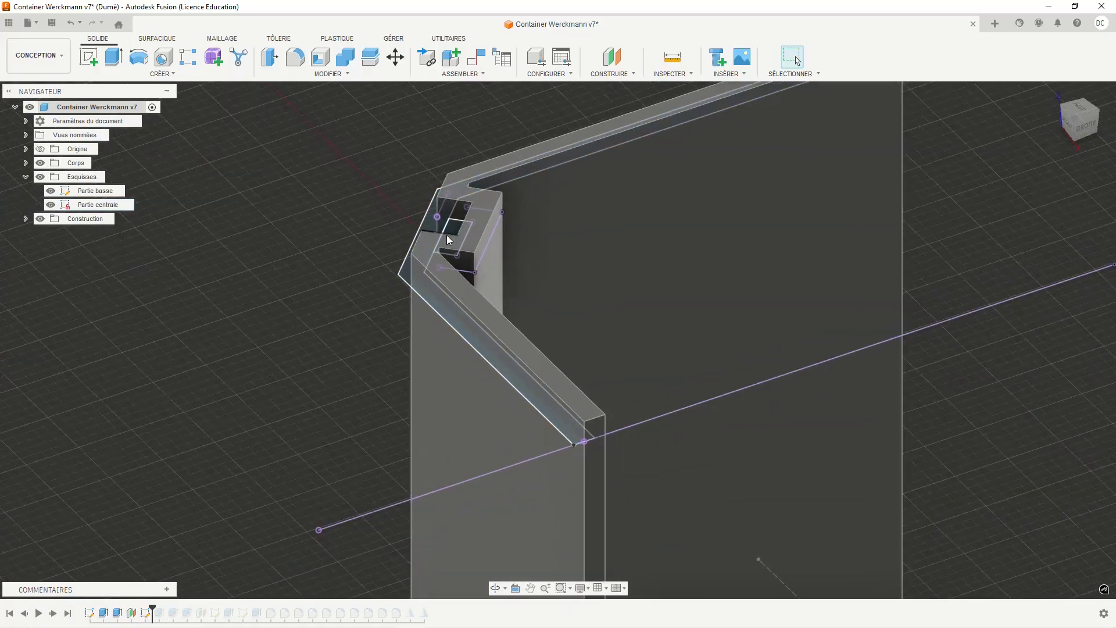
pyautogui.scroll(3, 446, 235)
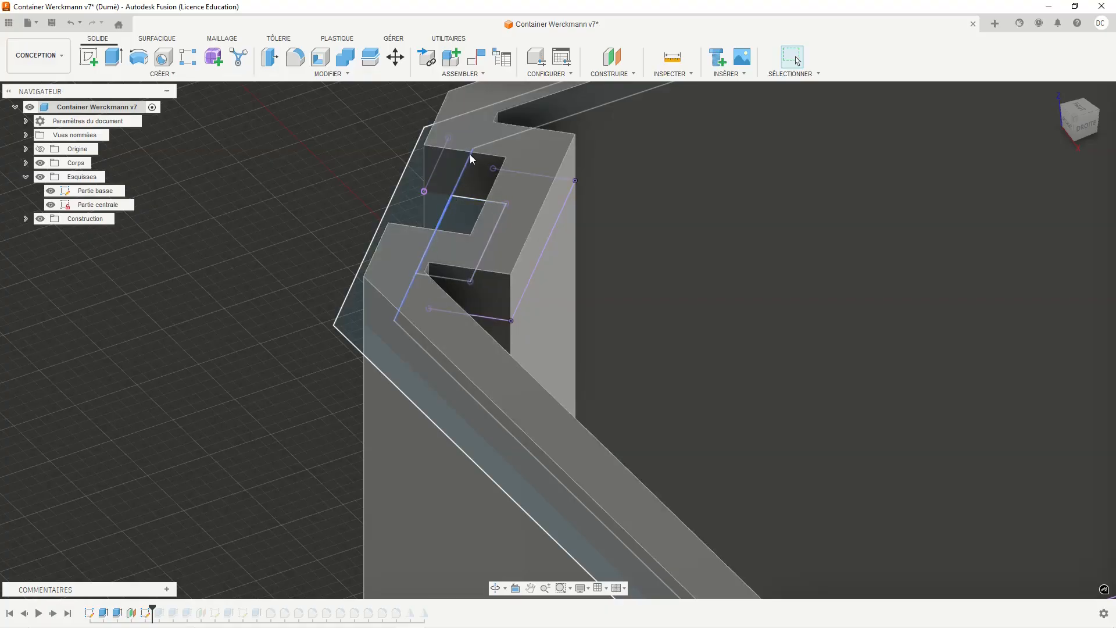
pyautogui.click(471, 214)
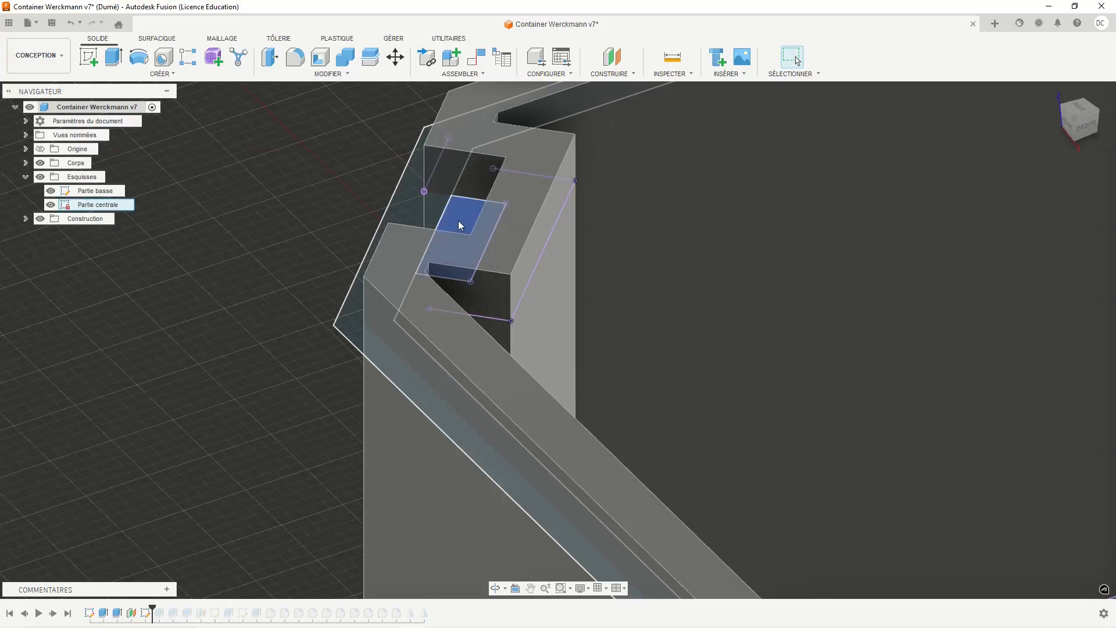
pyautogui.scroll(-5, 363, 266)
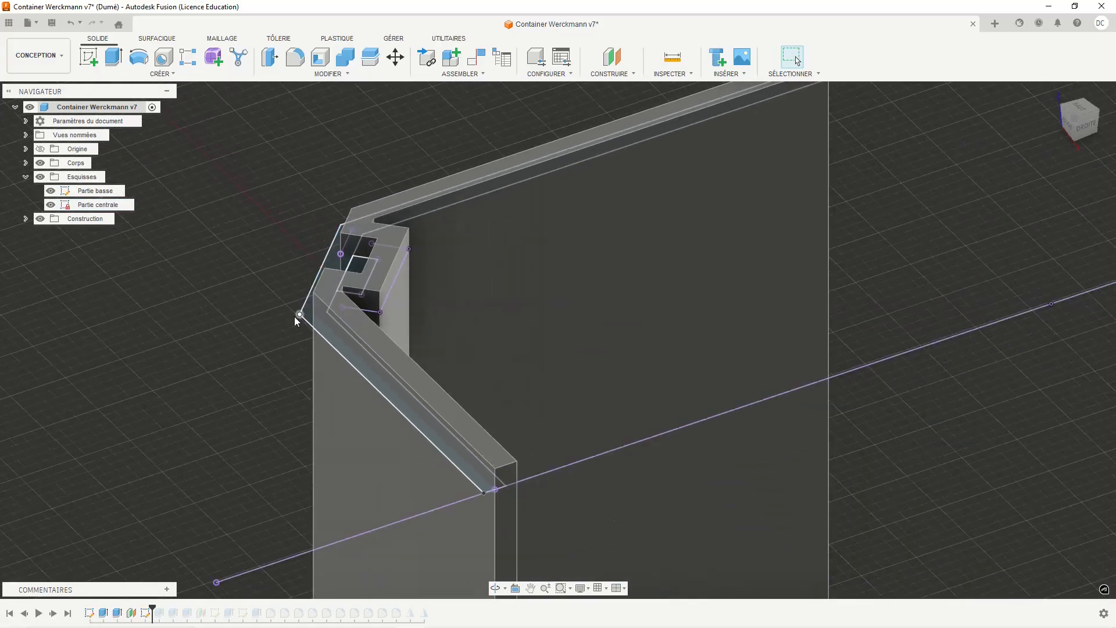
pyautogui.scroll(-2, 295, 317)
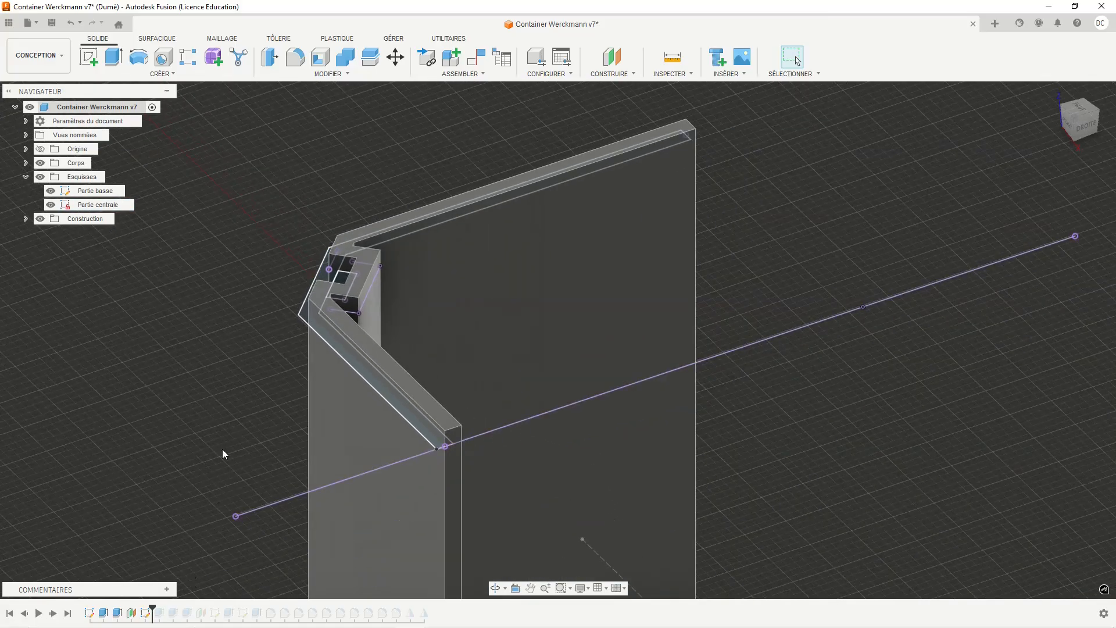
pyautogui.scroll(3, 222, 437)
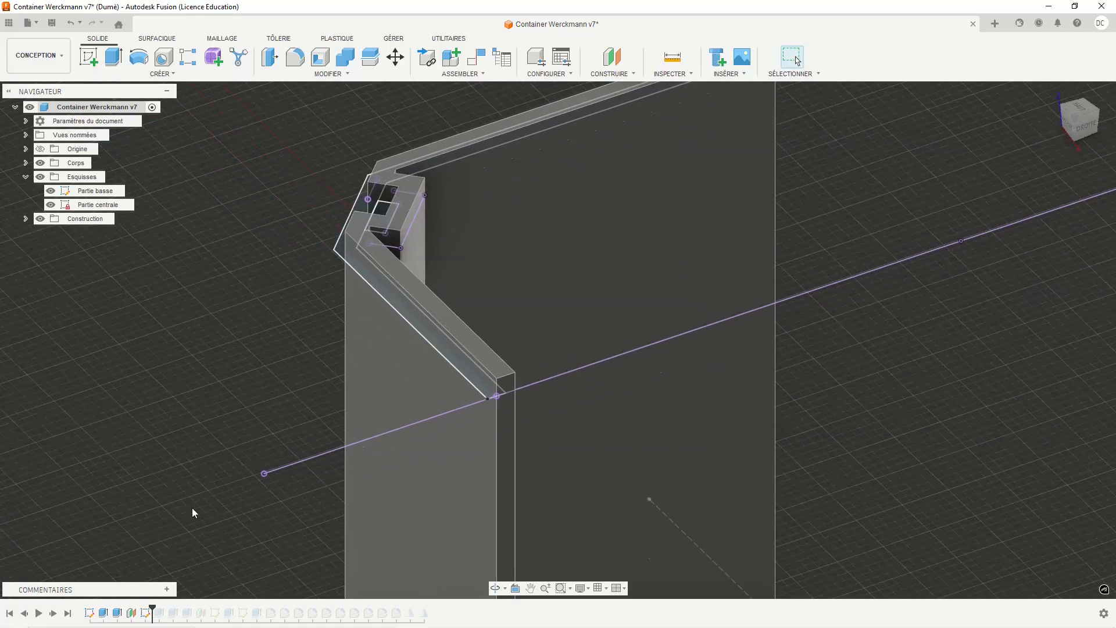
# Step: Advance the timeline past the two extrusions following the Partie centrale sketch and inspect the corner slot and upper wall edges
pyautogui.moveTo(152, 608); pyautogui.dragTo(161, 607)
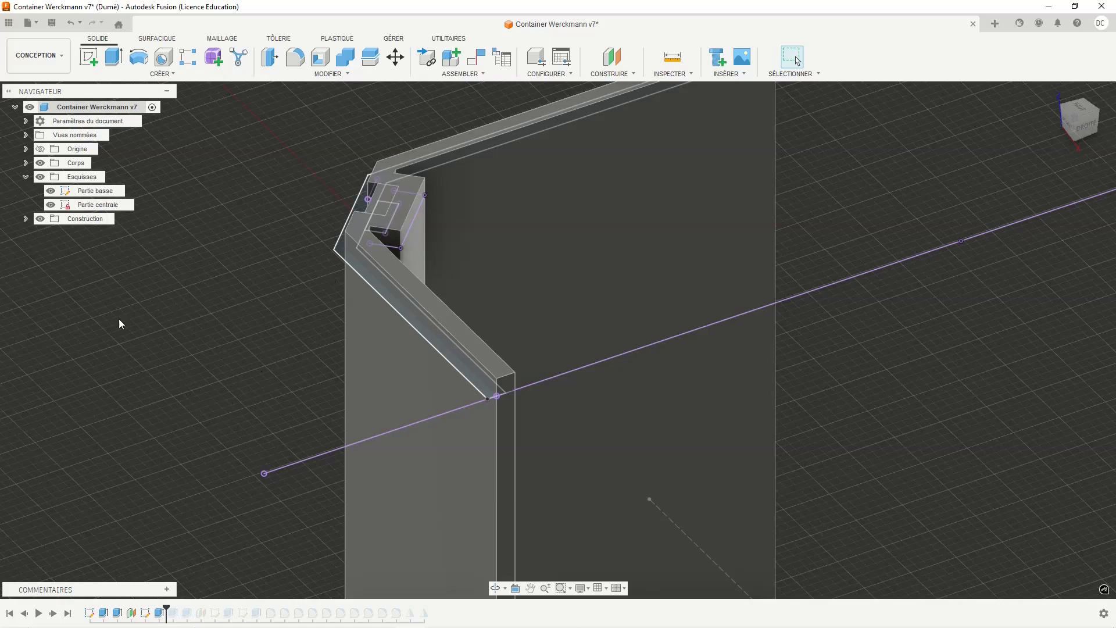
pyautogui.scroll(2, 225, 302)
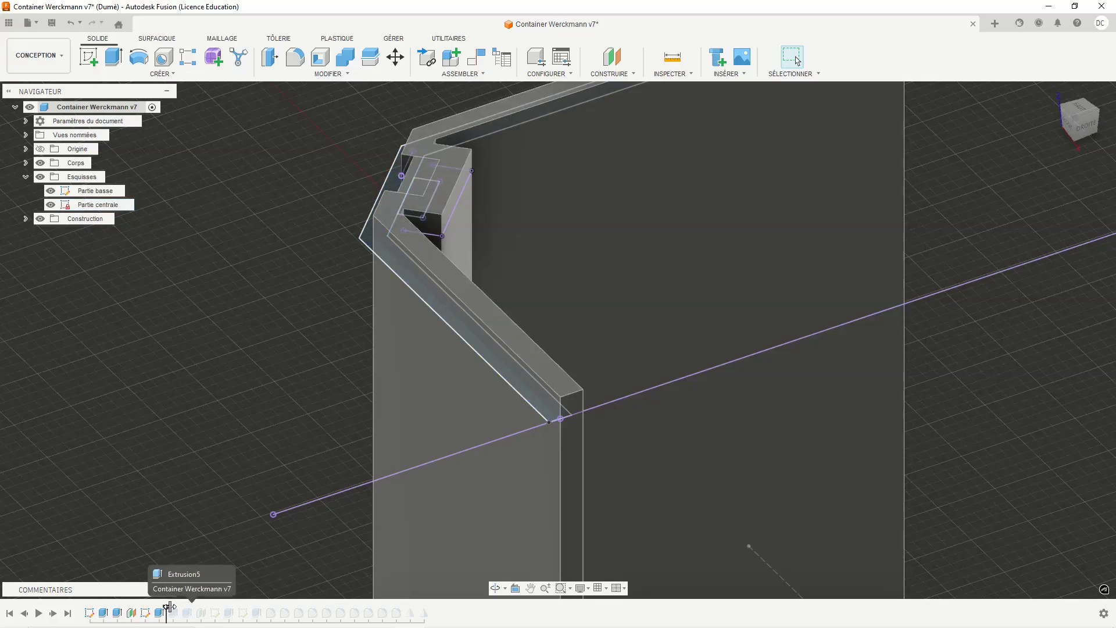
pyautogui.moveTo(168, 608); pyautogui.dragTo(180, 609)
pyautogui.scroll(2, 262, 448)
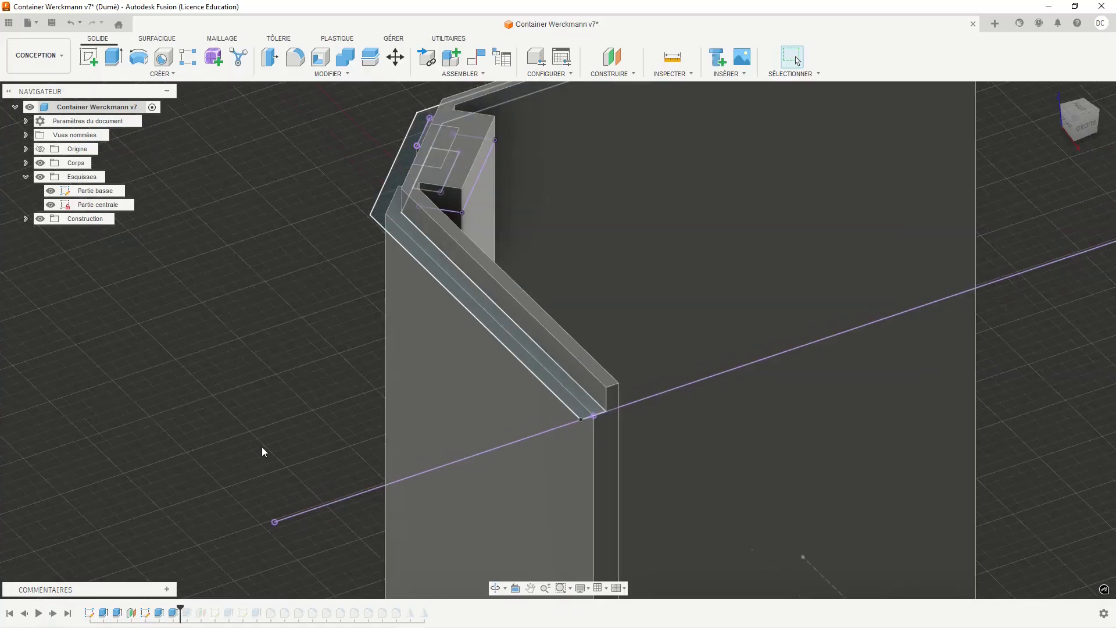
pyautogui.scroll(-4, 264, 448)
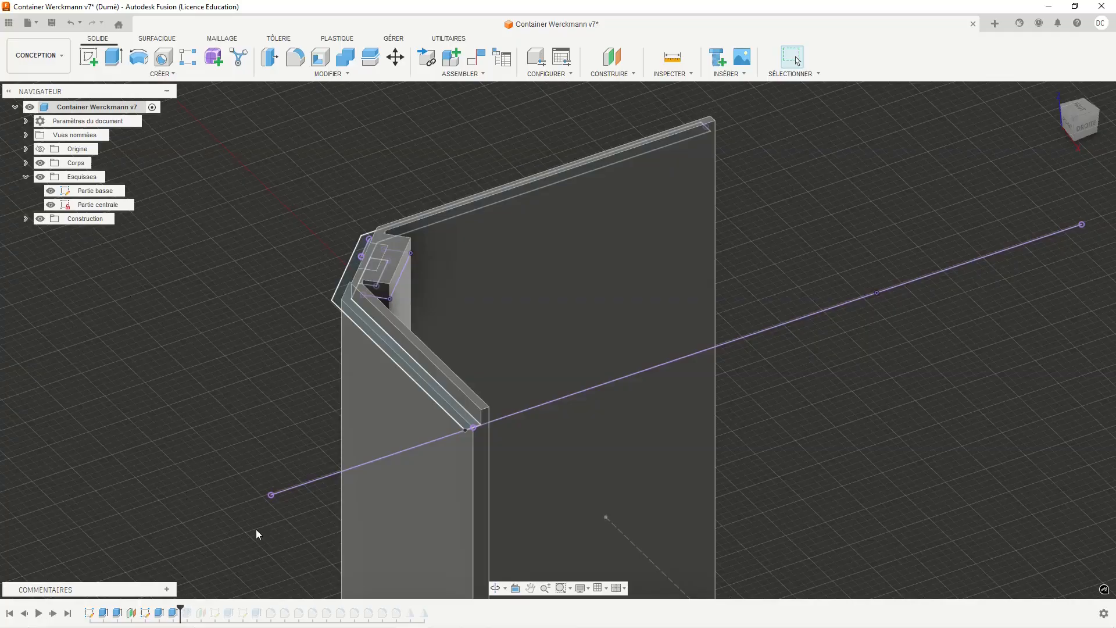
pyautogui.scroll(1, 303, 452)
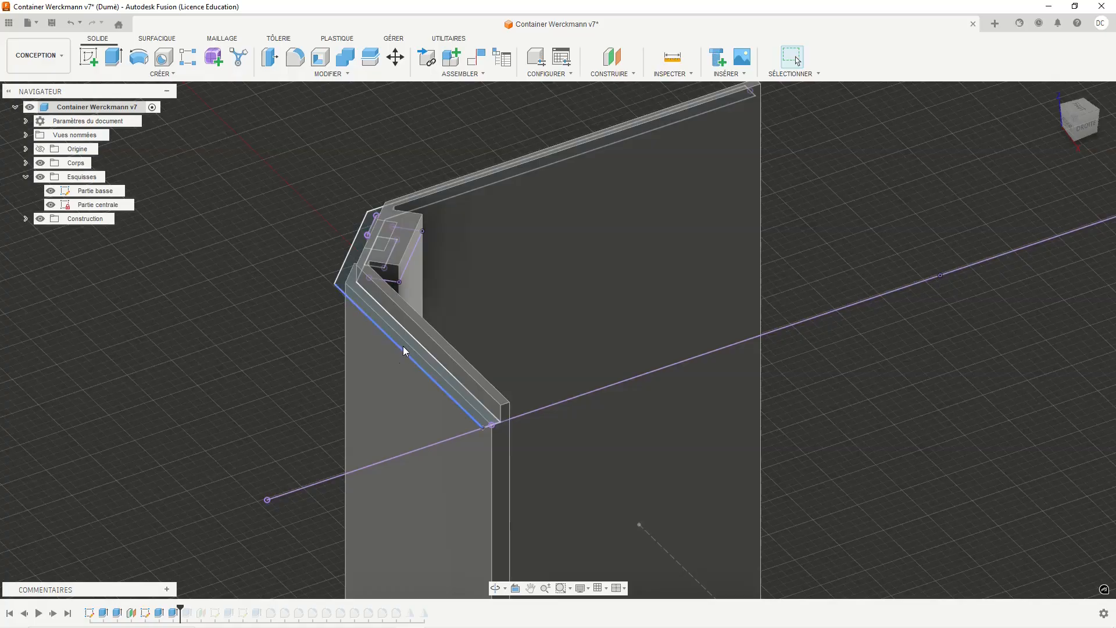
pyautogui.scroll(-2, 259, 355)
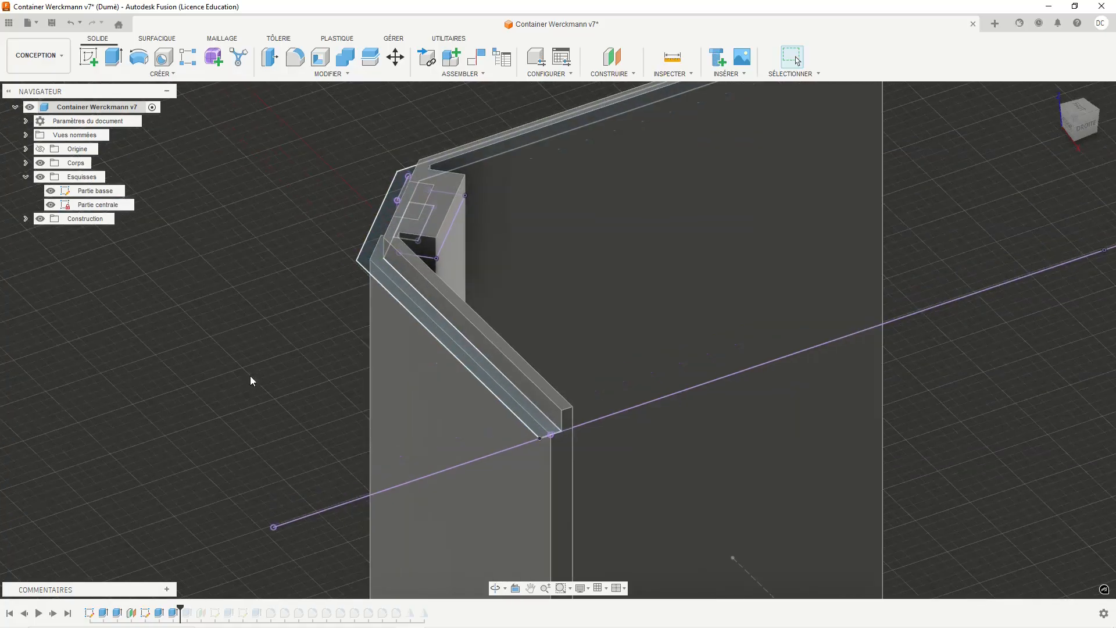
pyautogui.scroll(-3, 287, 354)
pyautogui.scroll(-1, 285, 357)
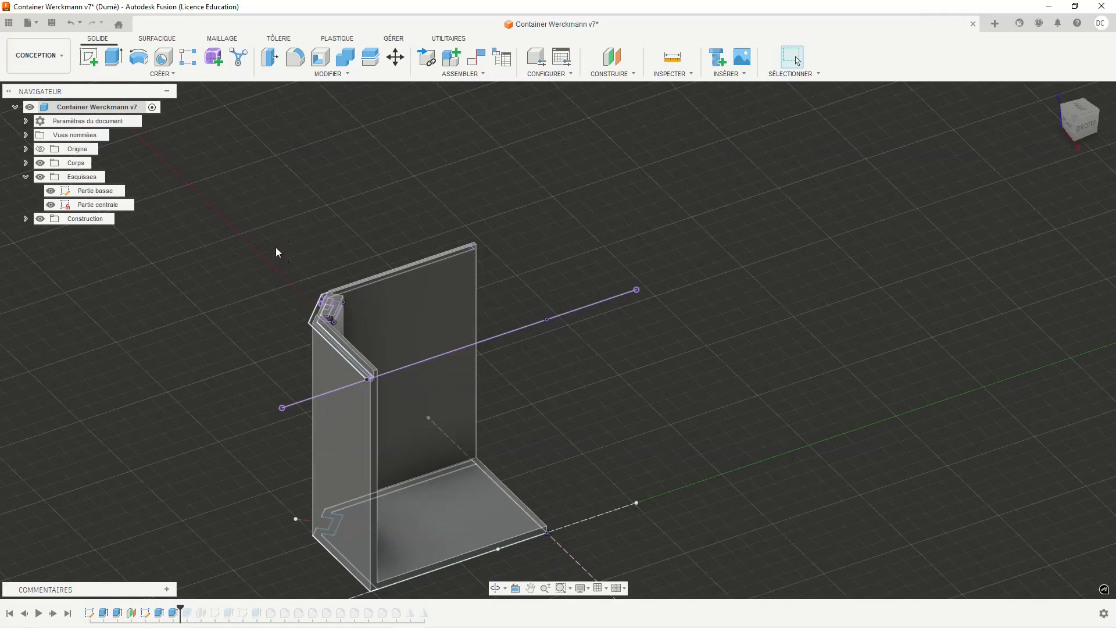
# Step: Hide all sketches, open the wall-edge cut extrusion for editing to review its settings, and close it without changes
pyautogui.click(40, 178)
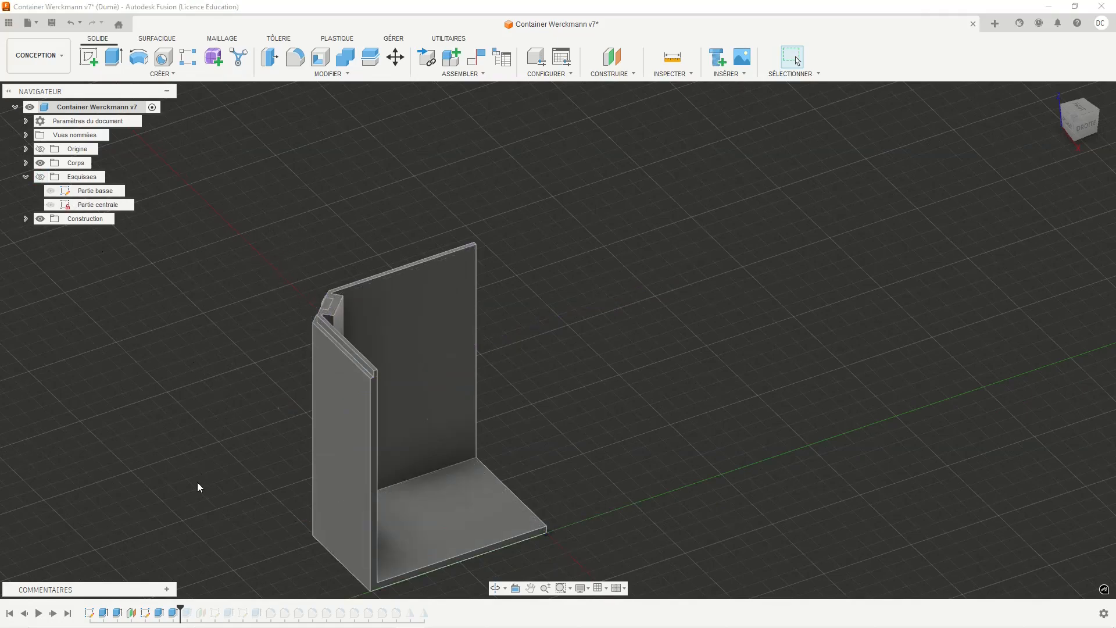
pyautogui.rightClick(176, 615)
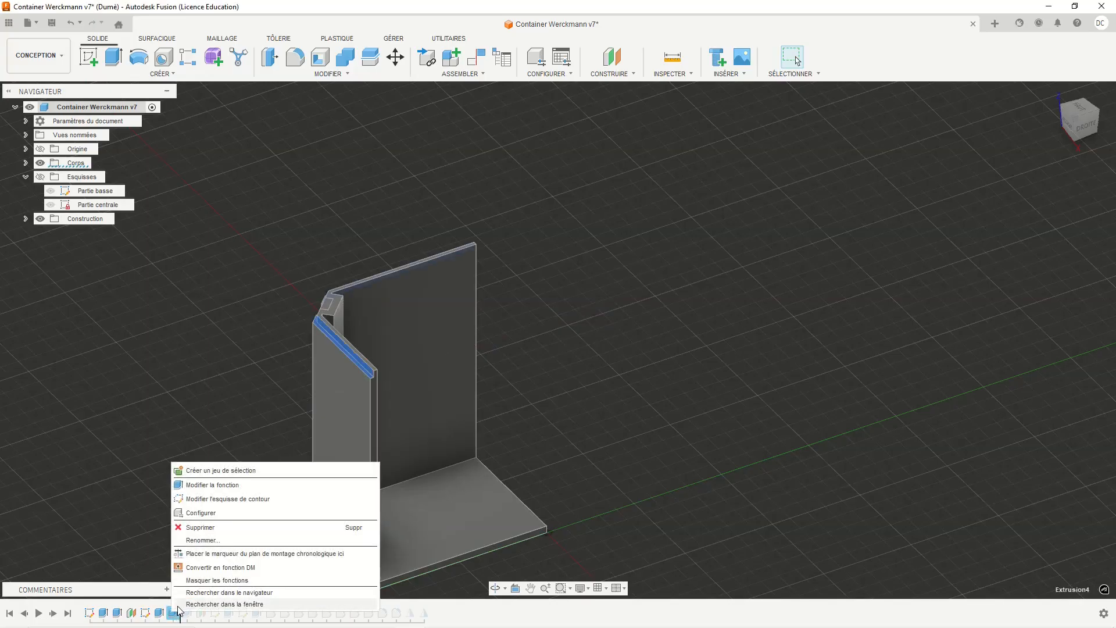
pyautogui.click(216, 490)
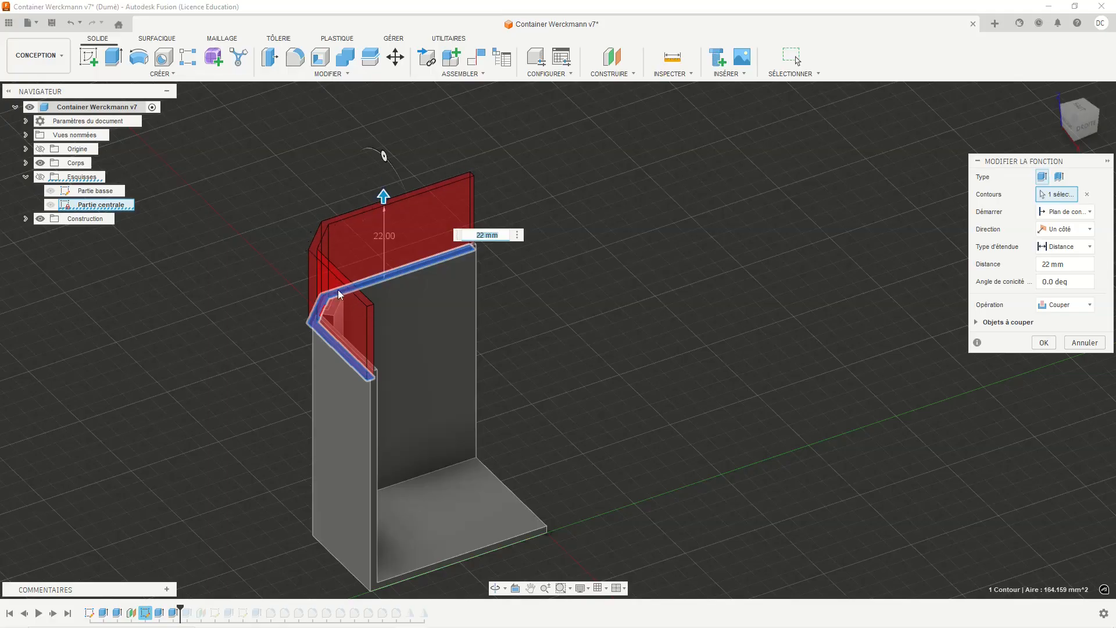
pyautogui.click(1085, 342)
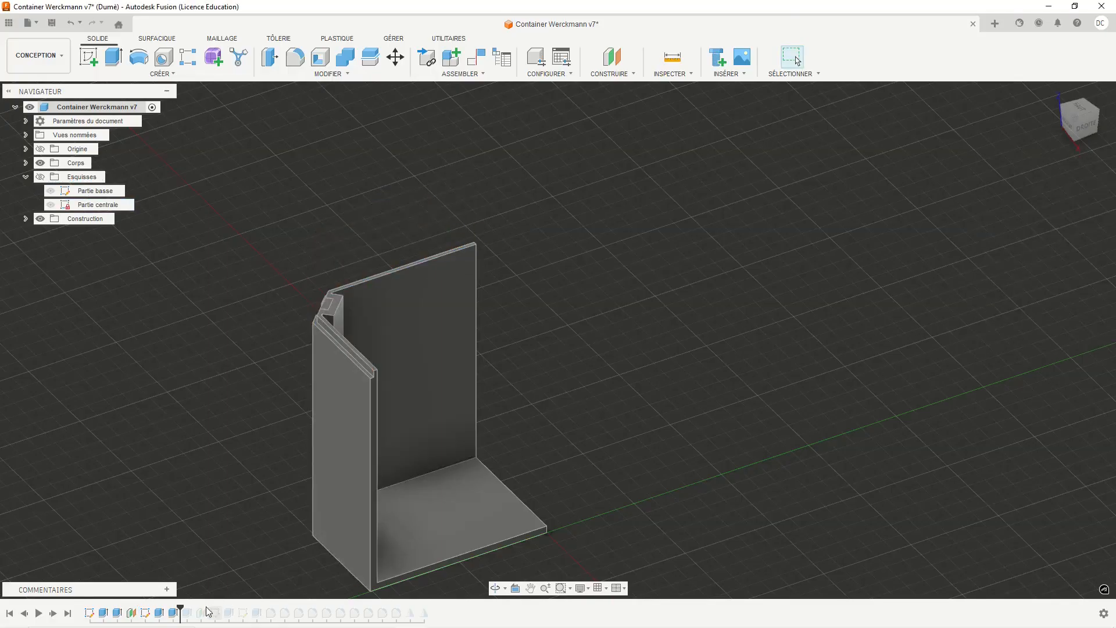
# Step: Advance the timeline past the extrusion that raises the upper walls, and inspect the body from below and above
pyautogui.moveTo(180, 606); pyautogui.dragTo(194, 606)
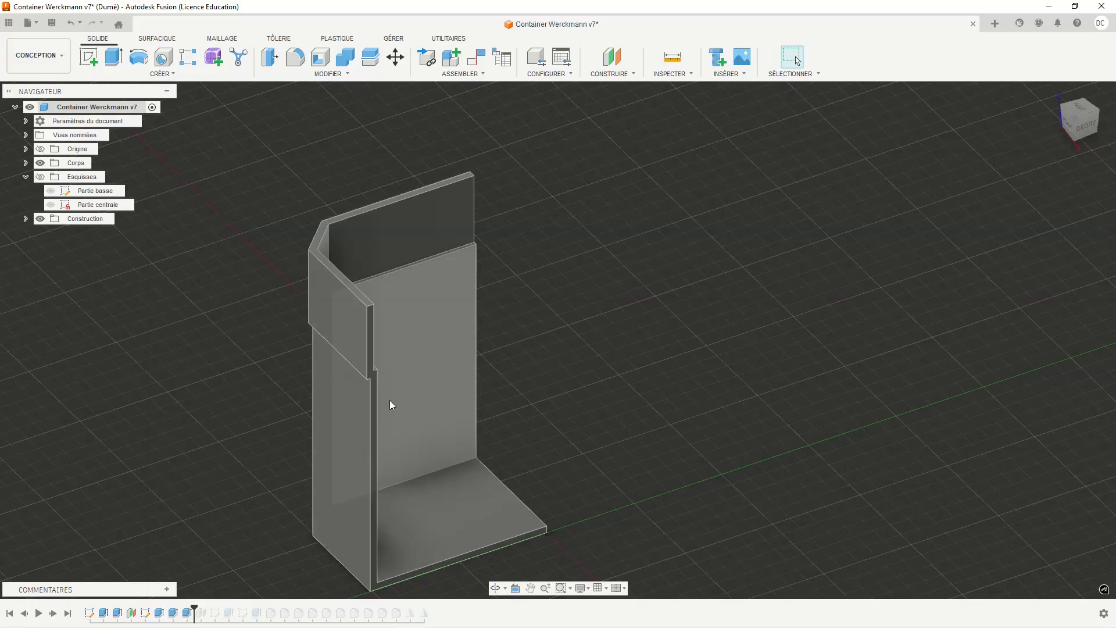
pyautogui.keyDown('shift'); pyautogui.moveTo(389, 406); pyautogui.dragTo(384, 316, button='middle'); pyautogui.keyUp('shift')
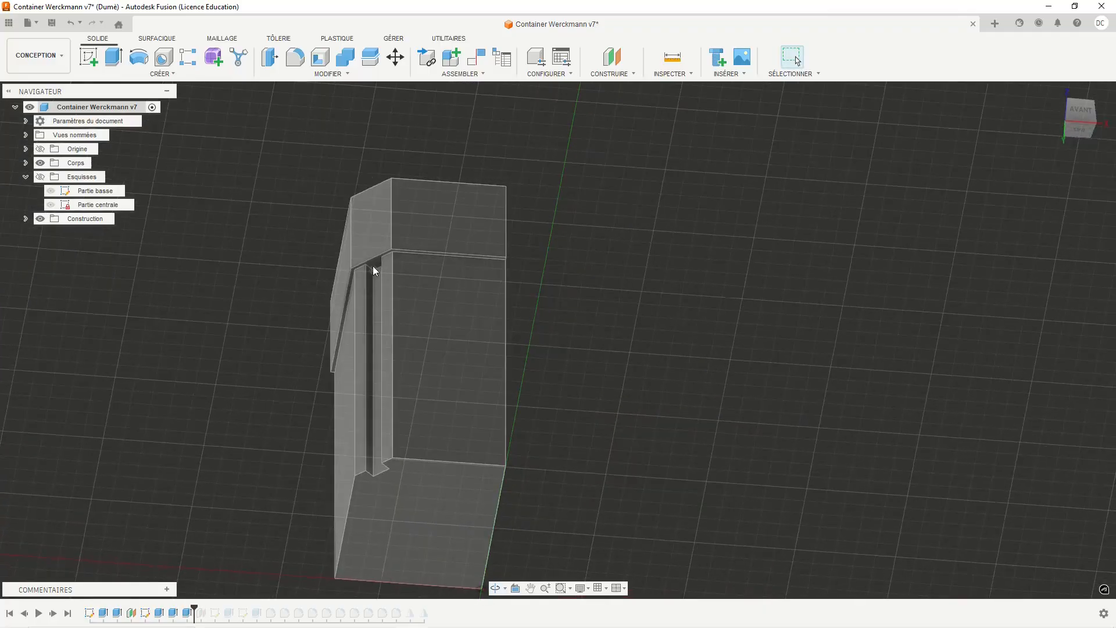
pyautogui.keyDown('shift'); pyautogui.moveTo(427, 281); pyautogui.dragTo(352, 368, button='middle'); pyautogui.keyUp('shift')
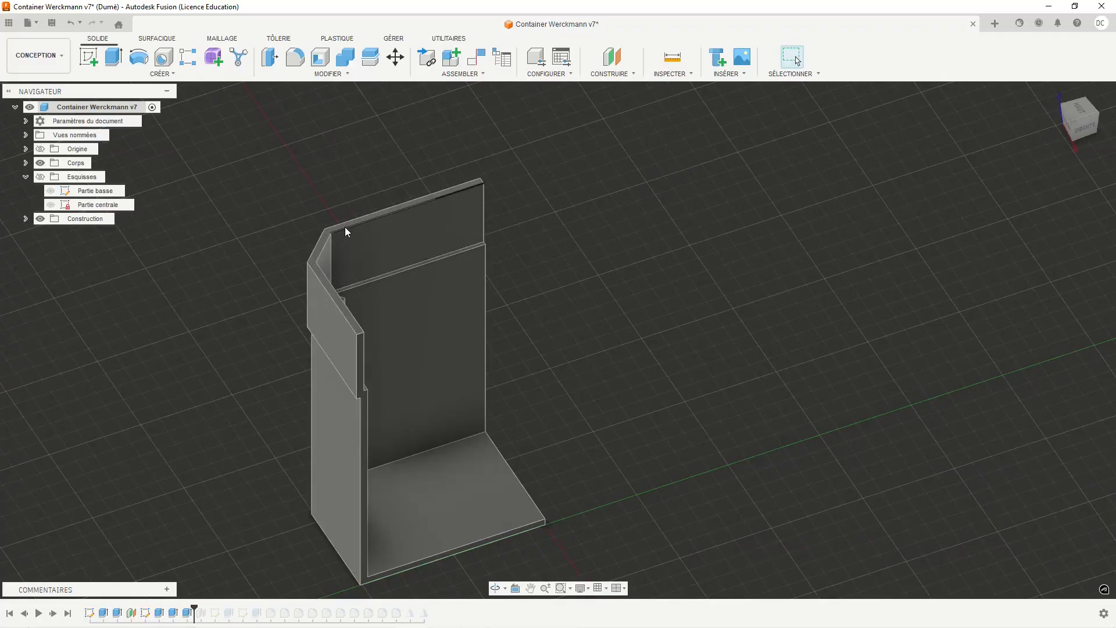
pyautogui.moveTo(291, 336); pyautogui.dragTo(340, 347, button='middle')
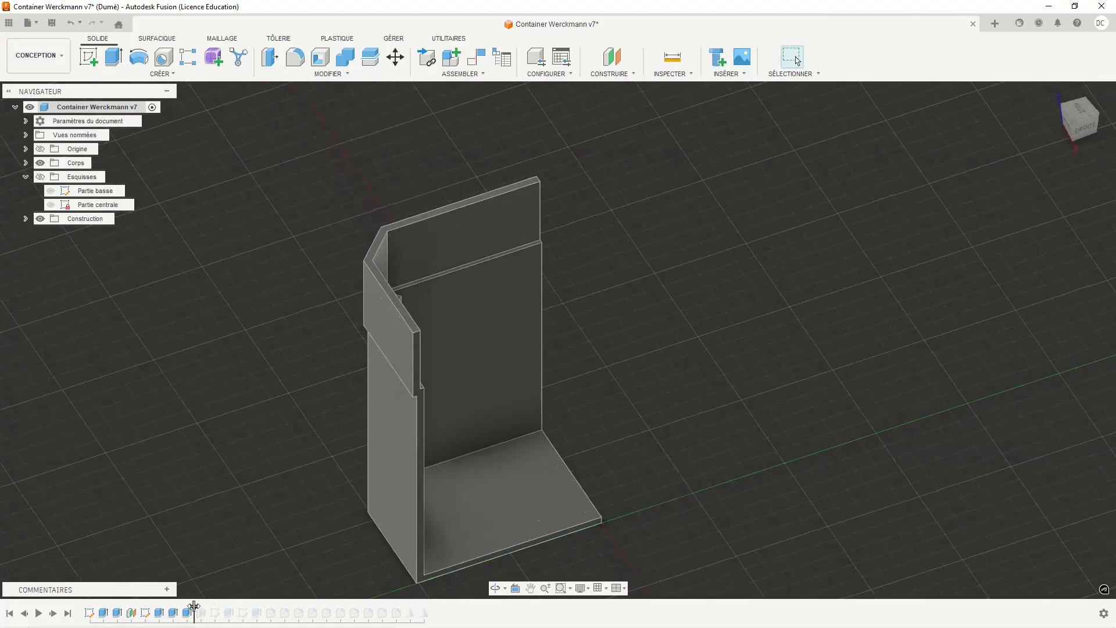
# Step: Advance the timeline past the next construction plane and the Partie haute sketch, and show all three sketches
pyautogui.moveTo(195, 608); pyautogui.dragTo(203, 607)
pyautogui.moveTo(208, 606); pyautogui.dragTo(222, 607)
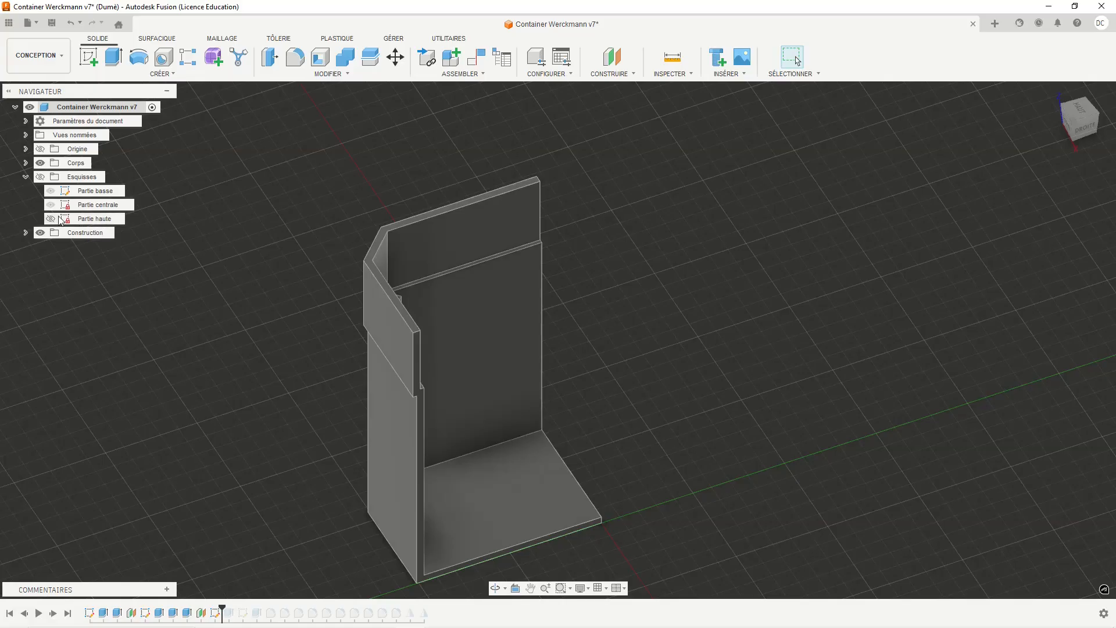
pyautogui.click(40, 177)
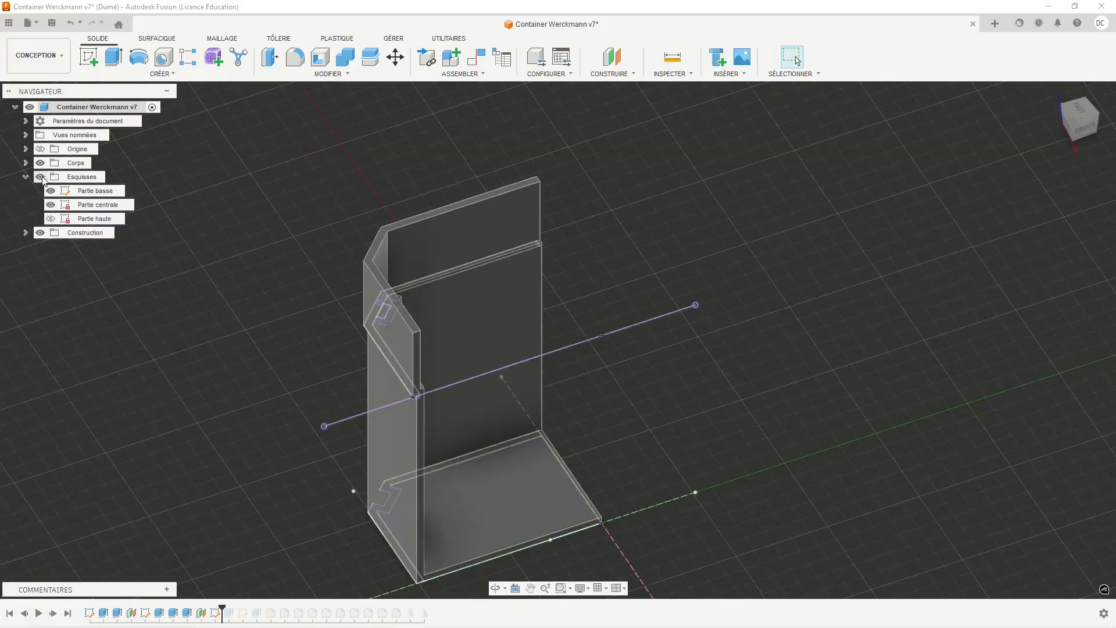
pyautogui.click(51, 218)
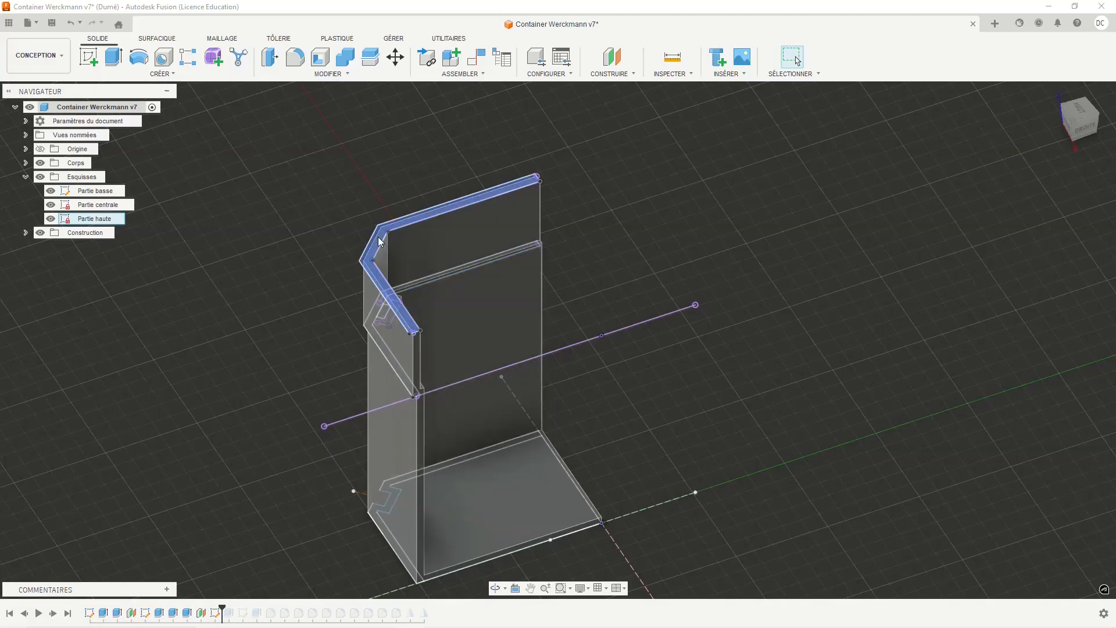
# Step: Examine how the Partie haute sketch profile meets the free end of the upper wall
pyautogui.scroll(5, 415, 337)
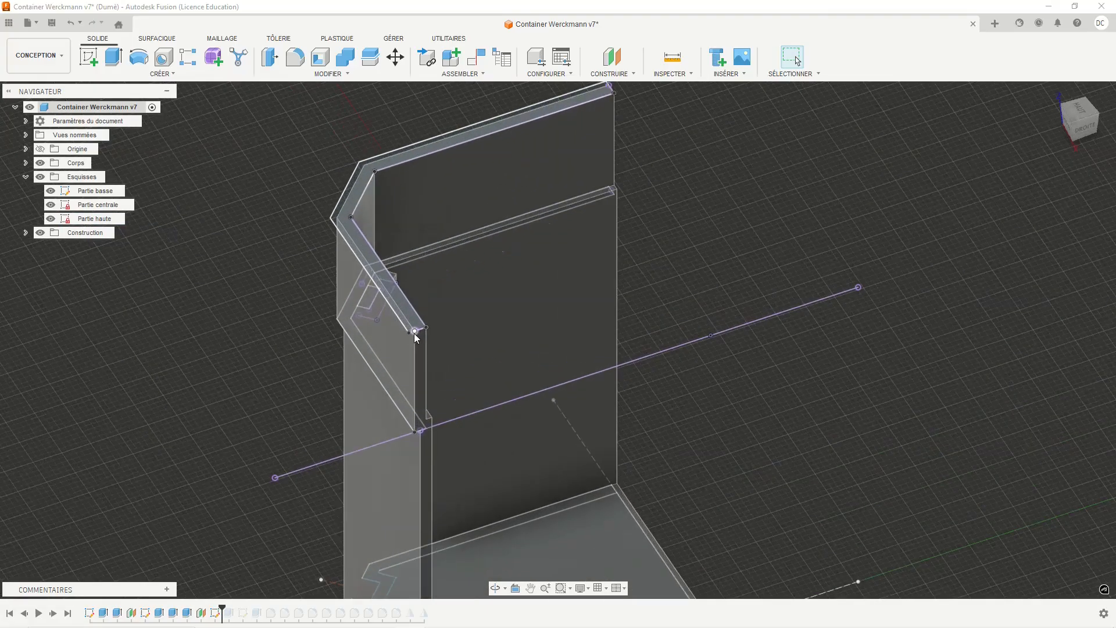
pyautogui.scroll(2, 414, 334)
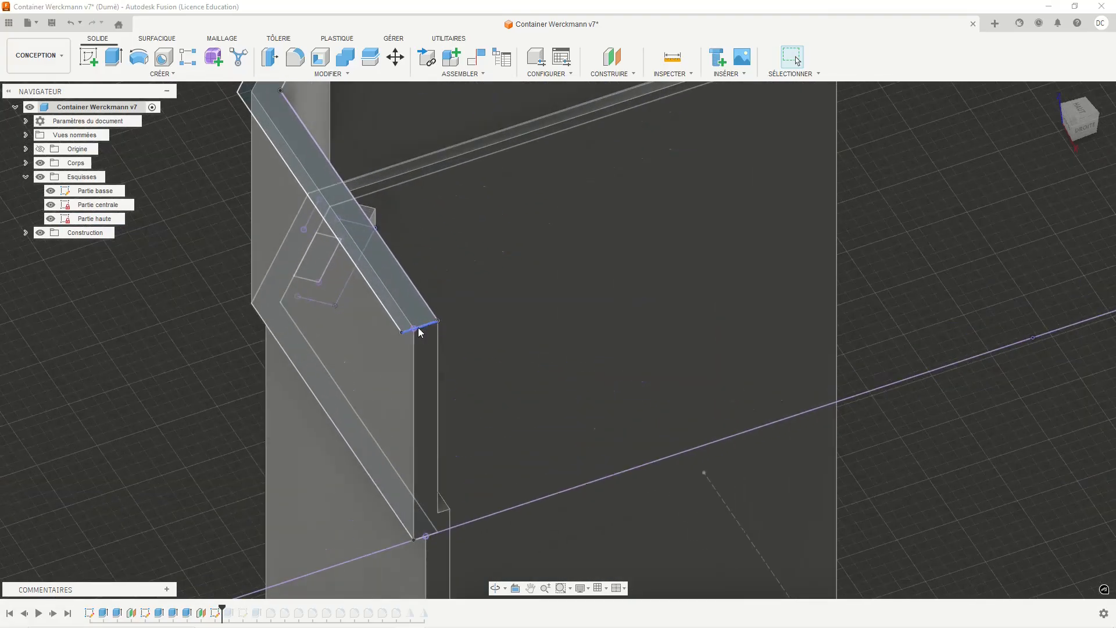
pyautogui.click(407, 329)
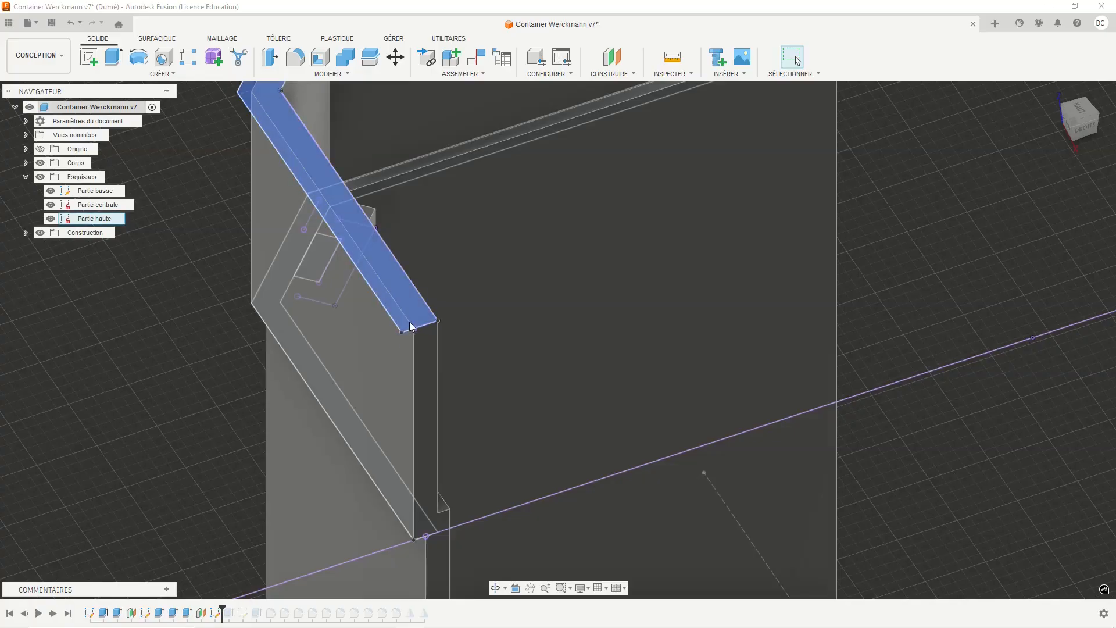
pyautogui.press('Escape')
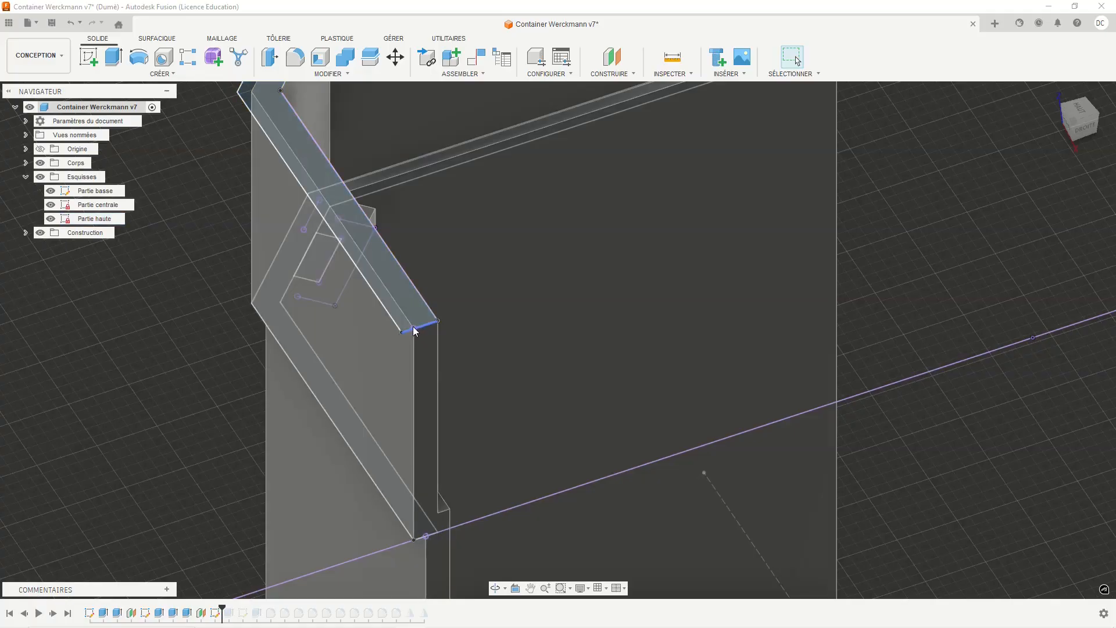
pyautogui.scroll(-4, 410, 348)
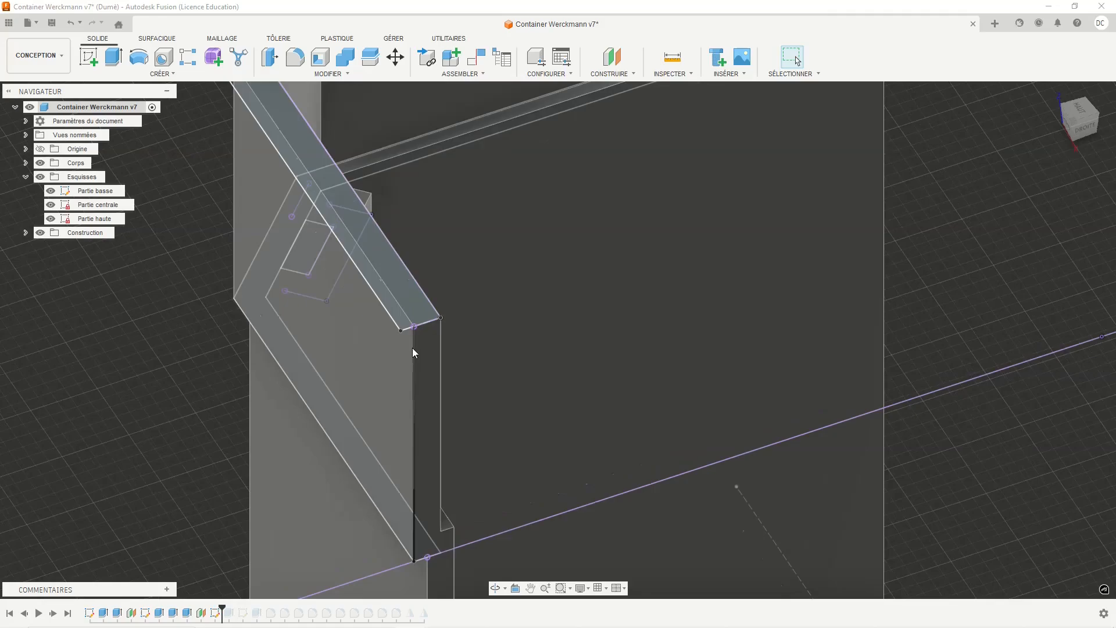
pyautogui.scroll(-2, 405, 375)
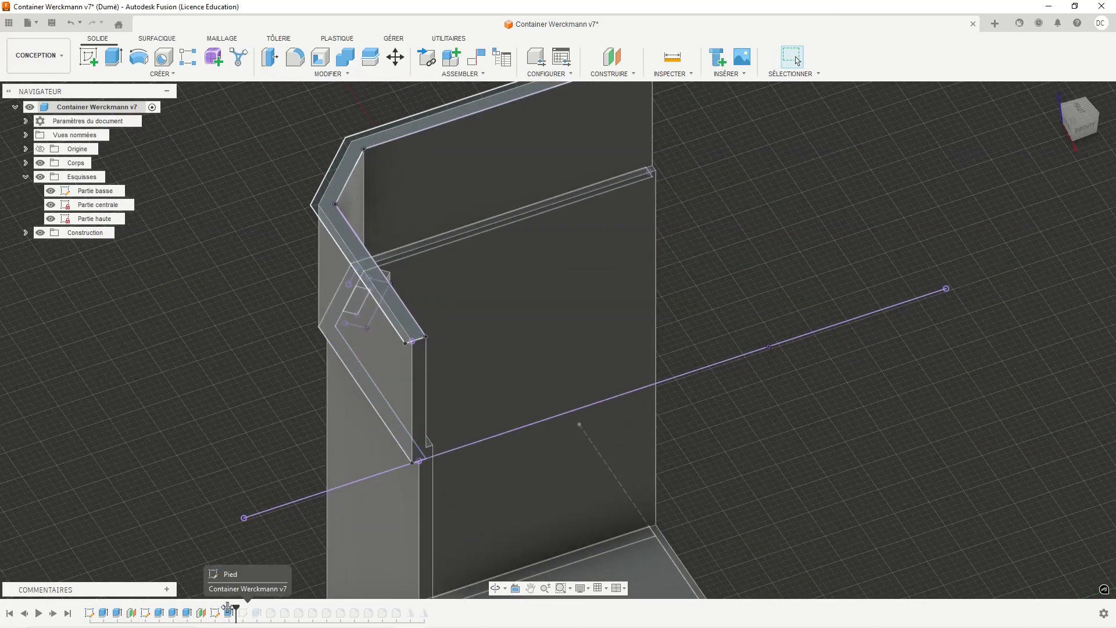
# Step: Advance the timeline past the Partie haute extrusion and inspect the rim at the end of the upper wall
pyautogui.moveTo(224, 610); pyautogui.dragTo(236, 584)
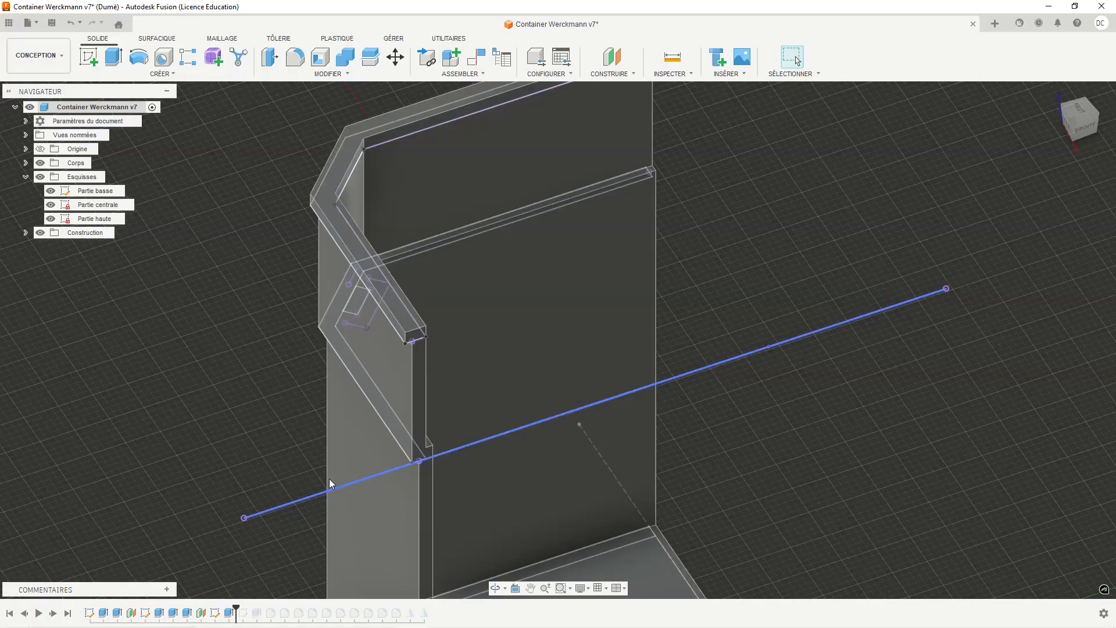
pyautogui.scroll(-2, 411, 361)
pyautogui.scroll(-1, 413, 342)
pyautogui.scroll(5, 410, 338)
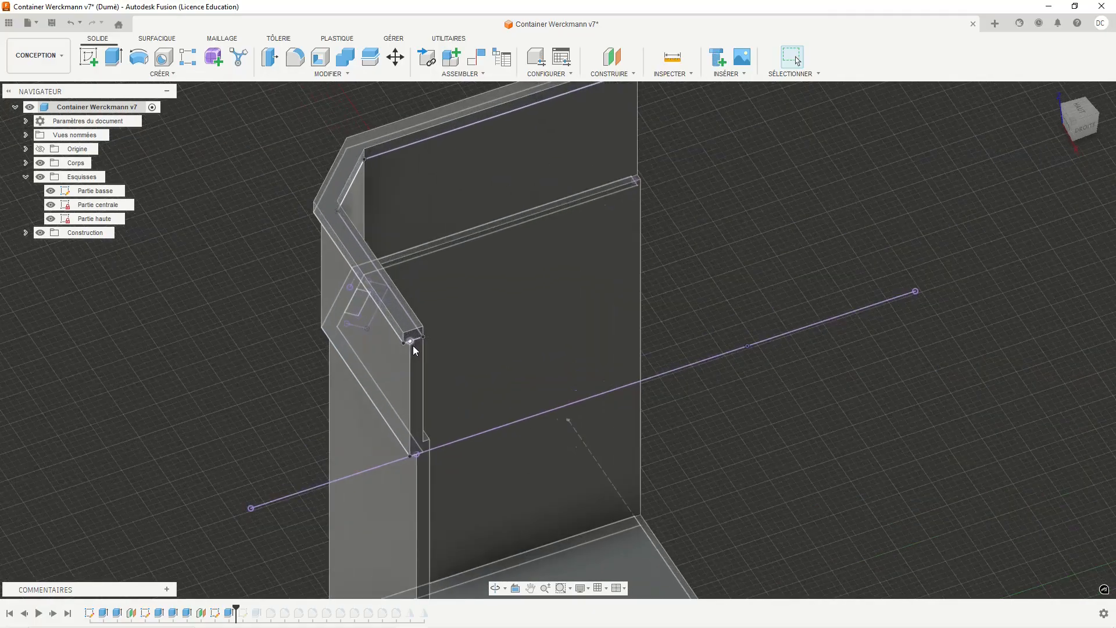
pyautogui.scroll(-3, 402, 332)
pyautogui.scroll(6, 407, 336)
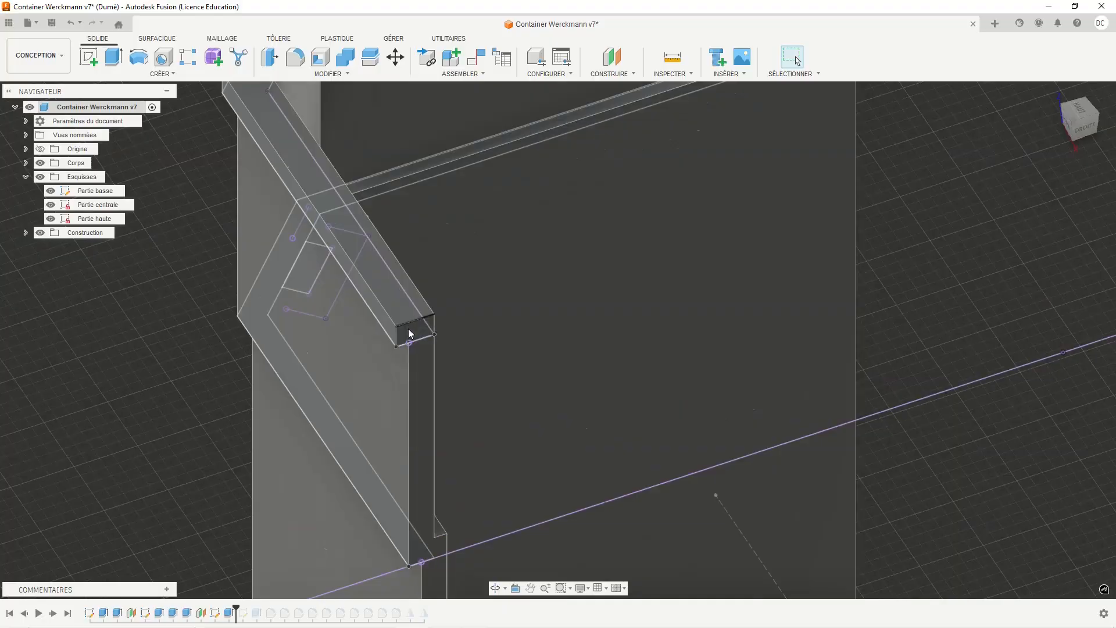
# Step: Hide all sketches and inspect the whole body with its rim from the open sides
pyautogui.scroll(2, 275, 368)
pyautogui.scroll(-5, 275, 368)
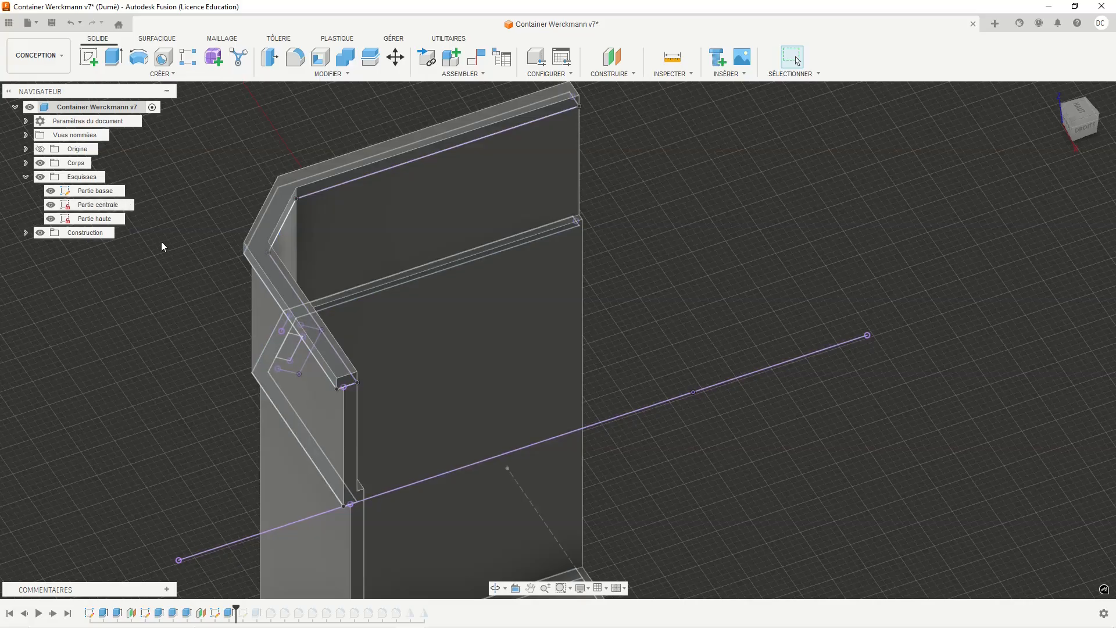
pyautogui.click(40, 177)
pyautogui.scroll(2, 245, 385)
pyautogui.moveTo(246, 386); pyautogui.dragTo(227, 276, button='middle')
pyautogui.keyDown('shift'); pyautogui.moveTo(360, 253); pyautogui.dragTo(374, 317, button='middle'); pyautogui.keyUp('shift')
pyautogui.scroll(-5, 373, 314)
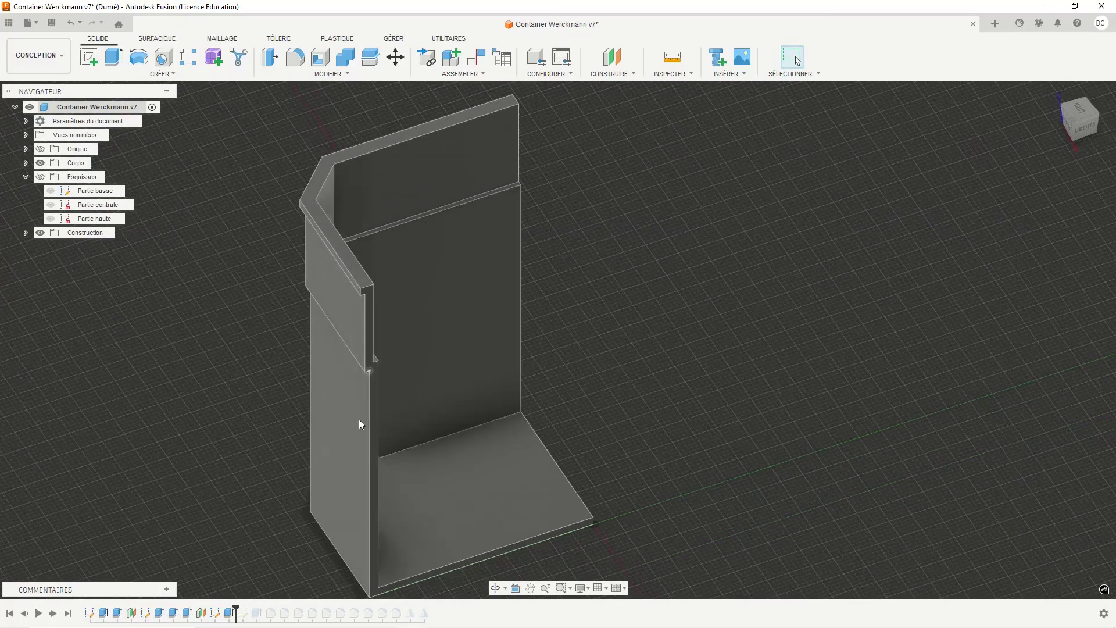
pyautogui.rightClick(562, 390)
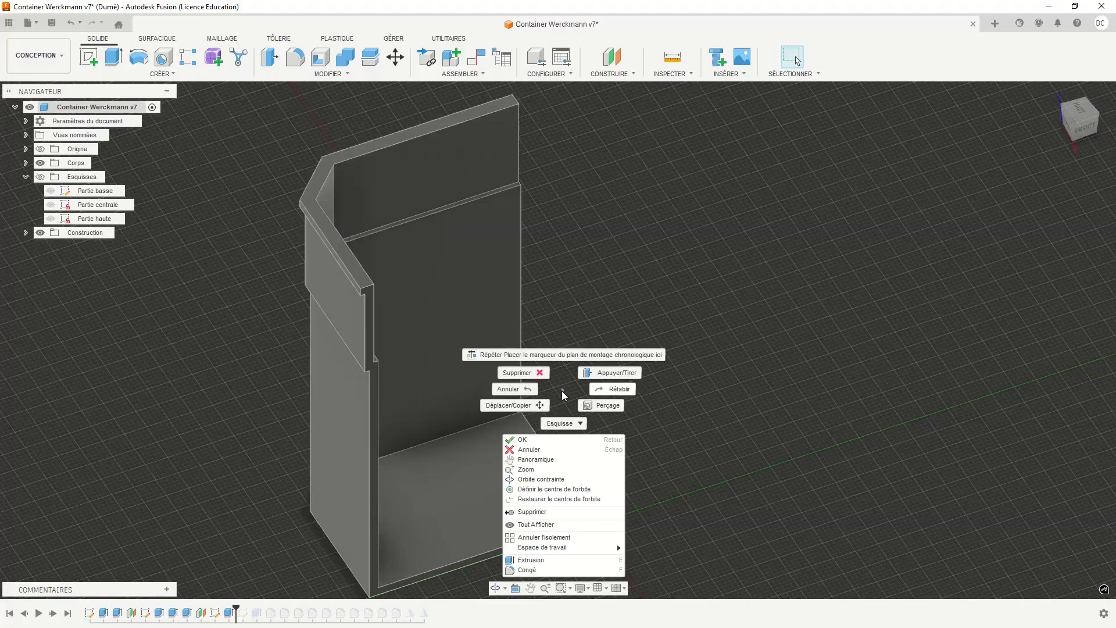
pyautogui.click(553, 393)
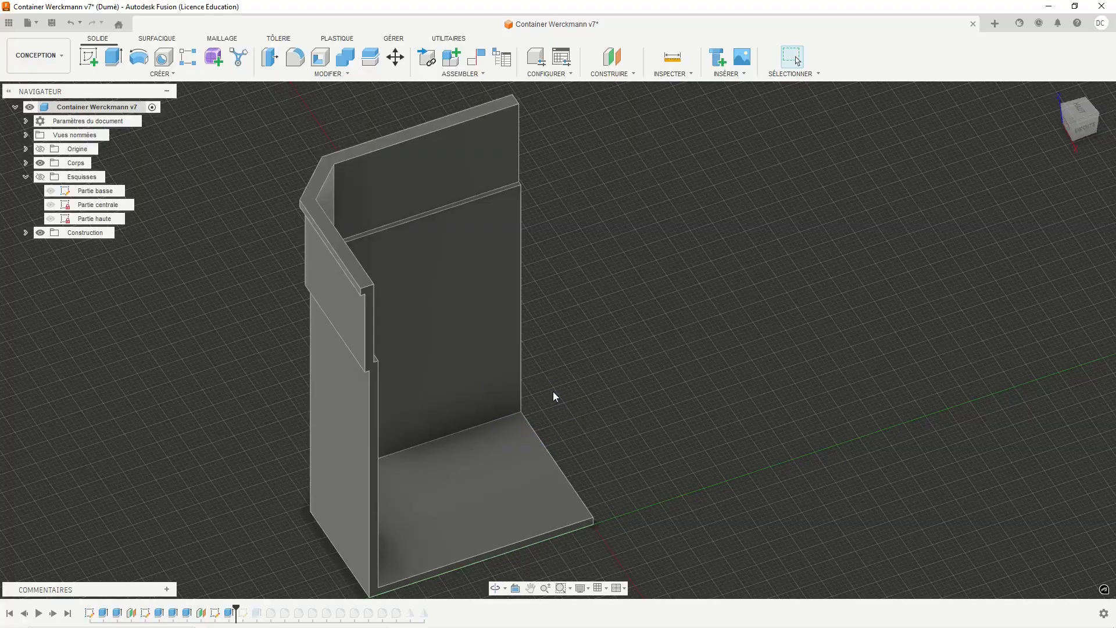
pyautogui.keyDown('shift'); pyautogui.moveTo(560, 388); pyautogui.dragTo(516, 397, button='middle'); pyautogui.keyUp('shift')
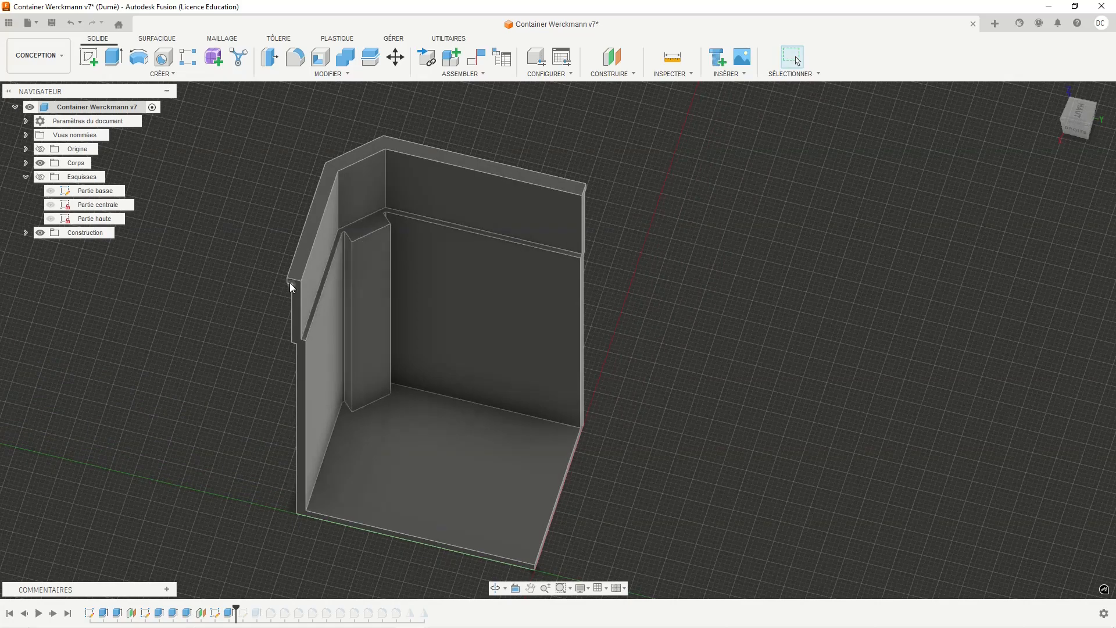
pyautogui.moveTo(260, 365)
pyautogui.keyDown('shift'); pyautogui.mouseDown(button='middle')
pyautogui.moveTo(356, 346)
pyautogui.moveTo(386, 294)
pyautogui.moveTo(276, 366)
pyautogui.mouseUp(button='middle'); pyautogui.keyUp('shift')
# Step: Advance the timeline past the Pied sketch, show all sketches, and examine the foot profile on the underside of the floor
pyautogui.moveTo(254, 609); pyautogui.dragTo(243, 607)
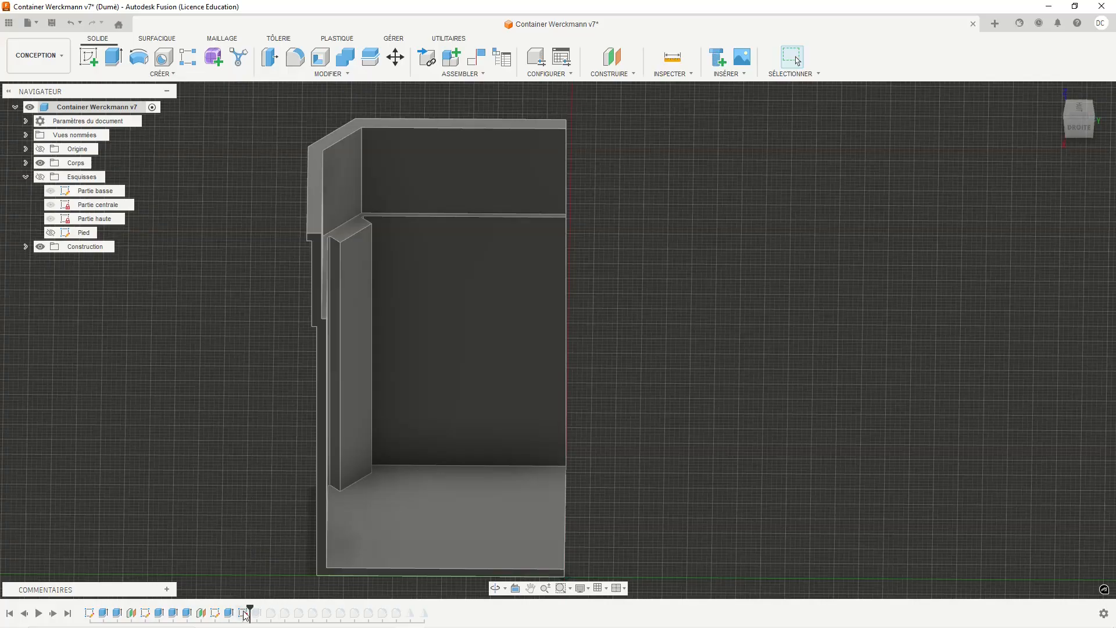
pyautogui.moveTo(256, 546); pyautogui.dragTo(258, 464, button='middle')
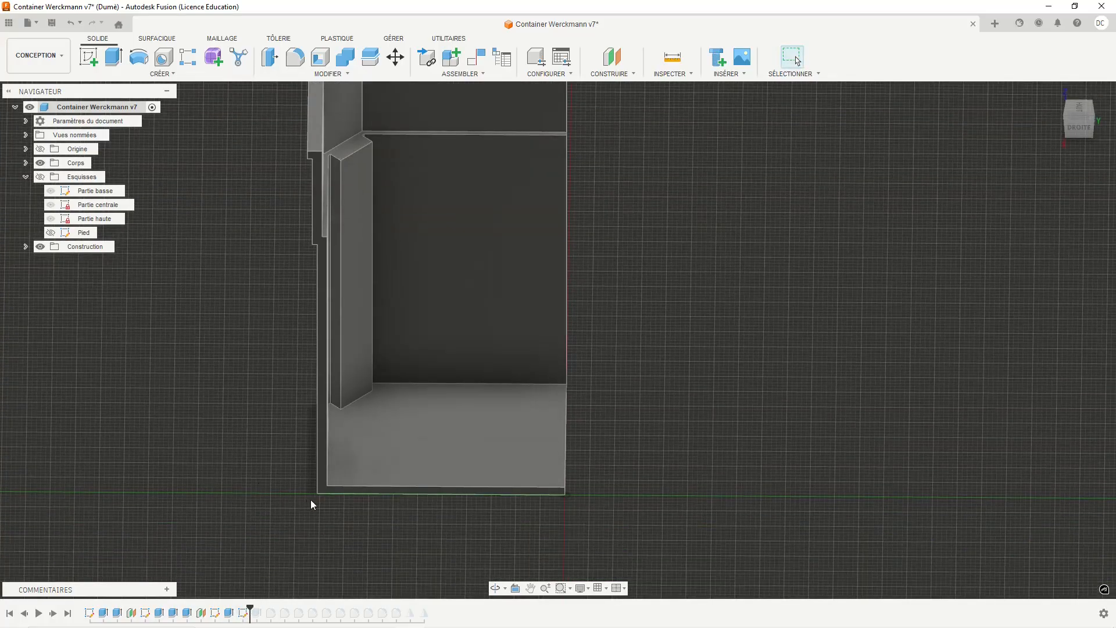
pyautogui.scroll(-1, 312, 500)
pyautogui.keyDown('shift'); pyautogui.moveTo(324, 508); pyautogui.dragTo(336, 425, button='middle'); pyautogui.keyUp('shift')
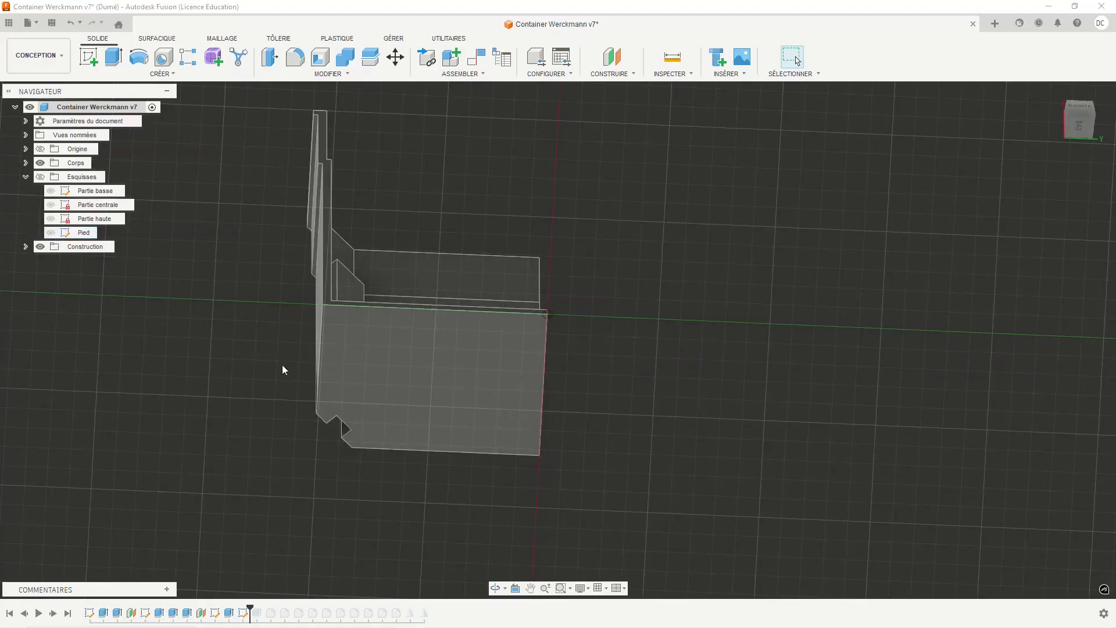
pyautogui.moveTo(283, 370)
pyautogui.keyDown('shift'); pyautogui.mouseDown(button='middle')
pyautogui.moveTo(315, 403)
pyautogui.moveTo(347, 411)
pyautogui.moveTo(473, 404)
pyautogui.moveTo(558, 465)
pyautogui.moveTo(670, 426)
pyautogui.mouseUp(button='middle'); pyautogui.keyUp('shift')
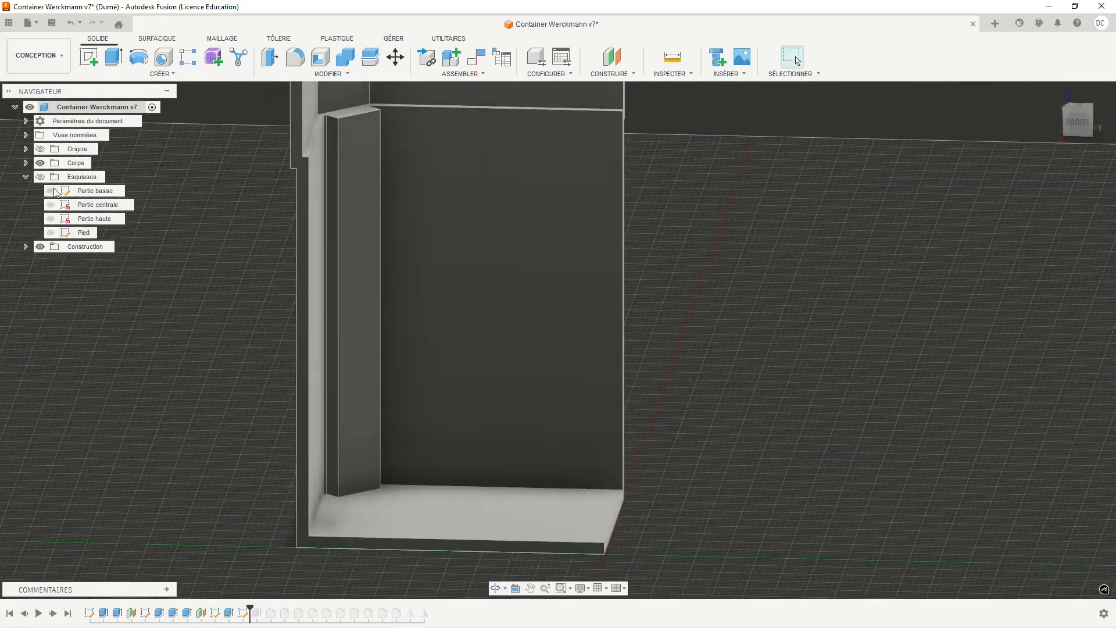
pyautogui.click(41, 176)
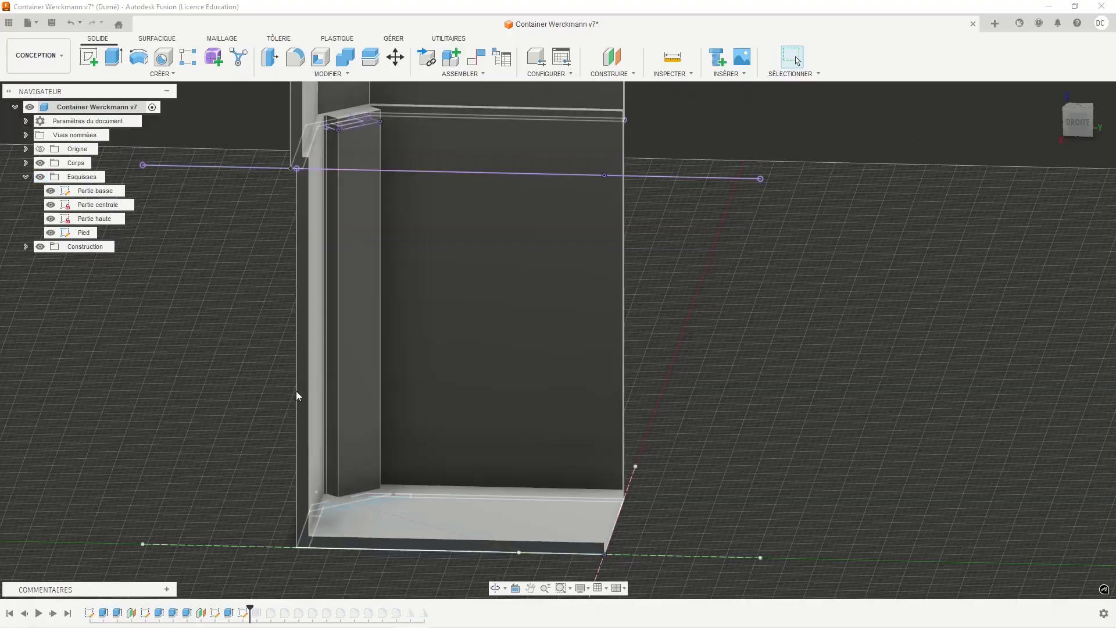
pyautogui.moveTo(346, 560)
pyautogui.keyDown('shift'); pyautogui.mouseDown(button='middle')
pyautogui.moveTo(374, 444)
pyautogui.moveTo(341, 543)
pyautogui.moveTo(391, 490)
pyautogui.moveTo(374, 510)
pyautogui.mouseUp(button='middle'); pyautogui.keyUp('shift')
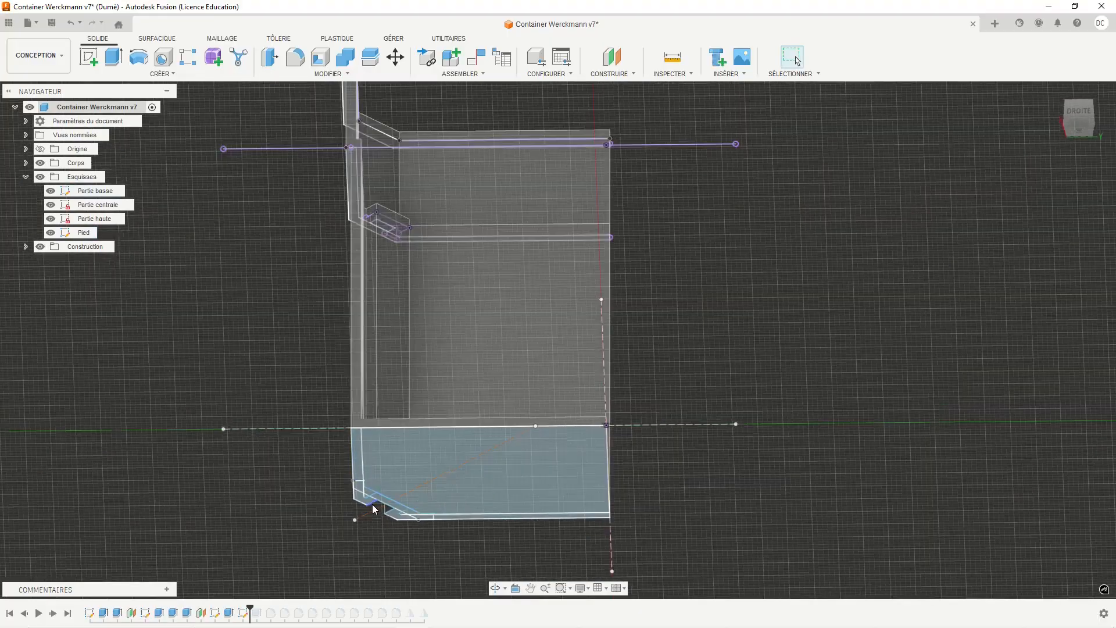
pyautogui.scroll(5, 367, 505)
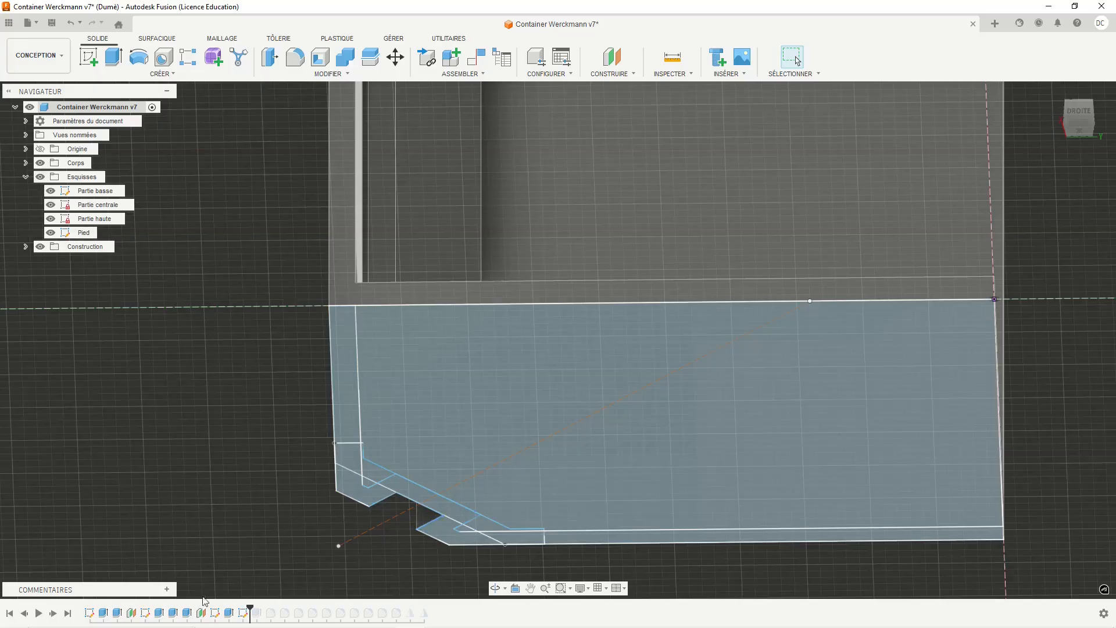
# Step: Advance the timeline past the Pied extrusion, hide all sketches, and inspect the foot beneath the floor's chamfered corner
pyautogui.moveTo(250, 607); pyautogui.dragTo(256, 607)
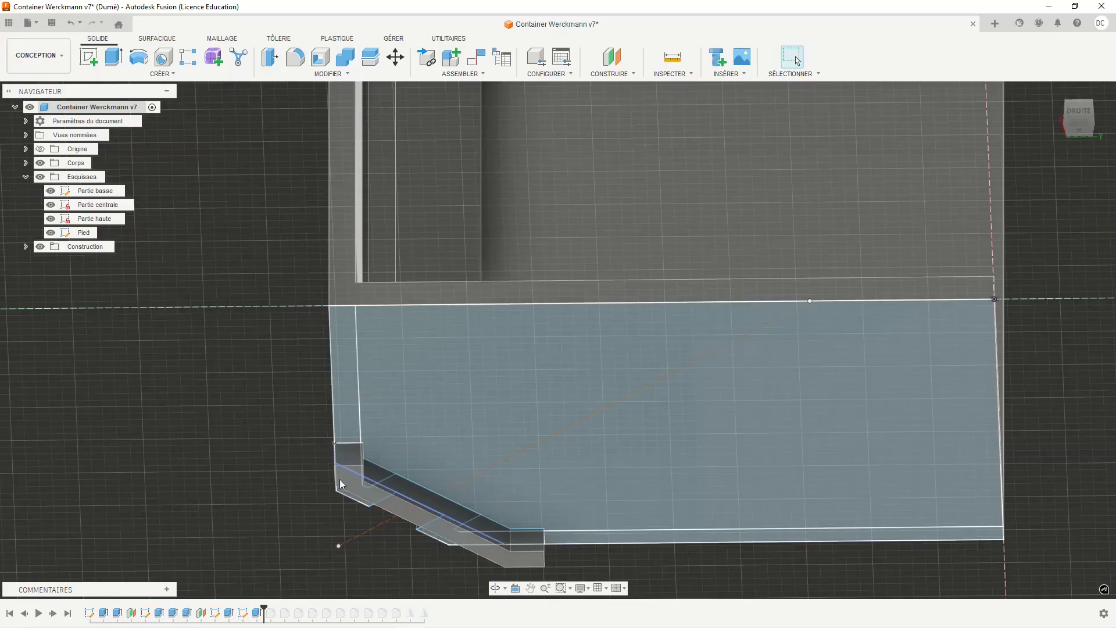
pyautogui.click(40, 177)
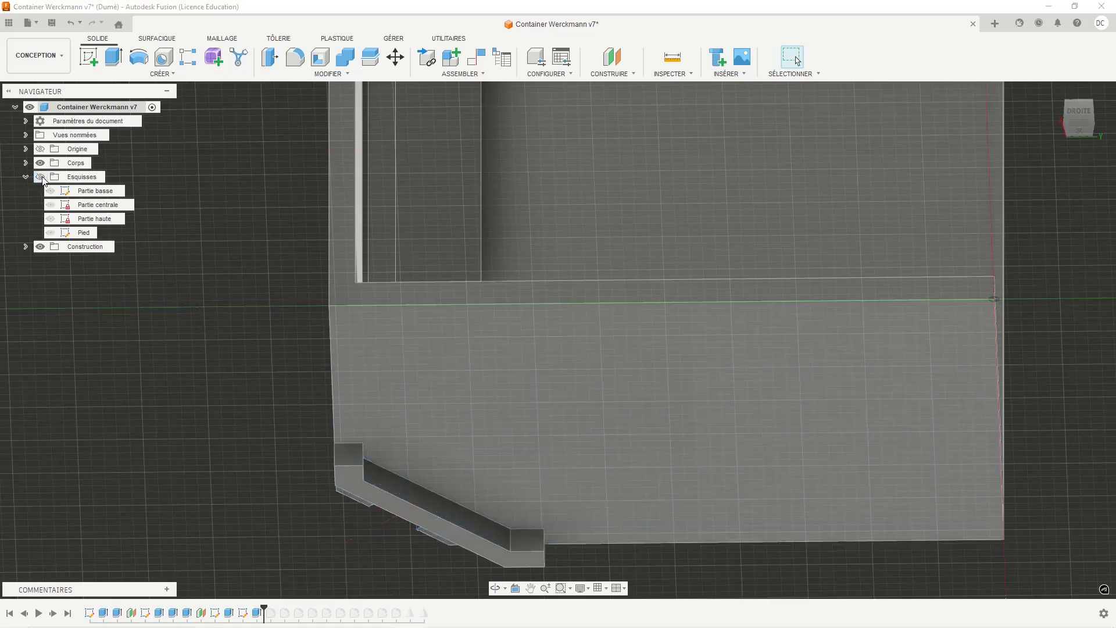
pyautogui.scroll(1, 343, 474)
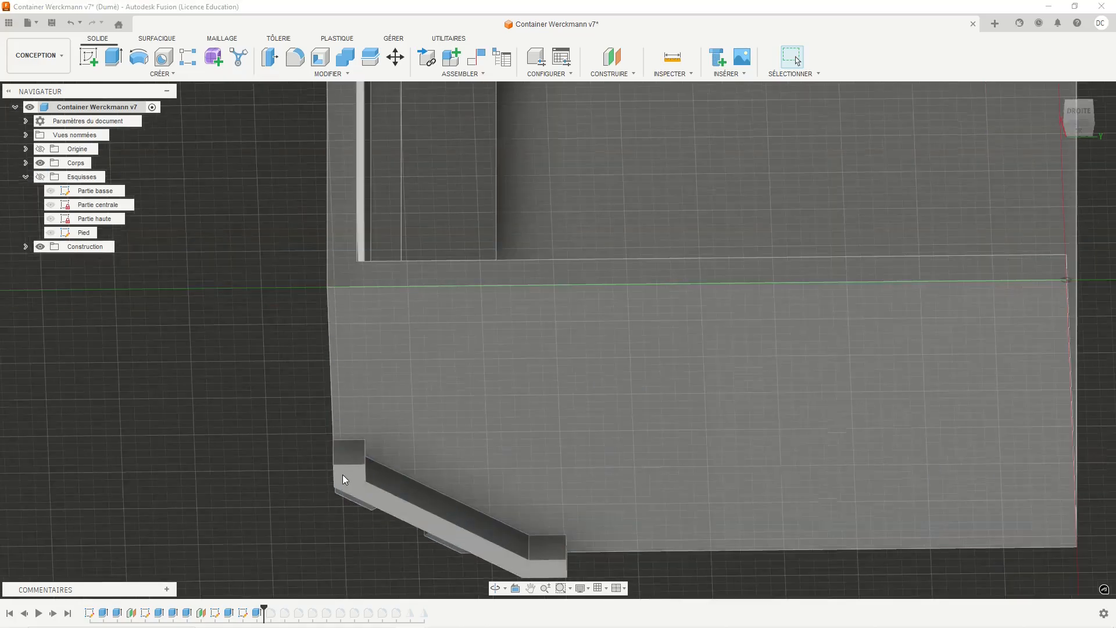
pyautogui.keyDown('shift'); pyautogui.moveTo(346, 443); pyautogui.dragTo(343, 473, button='middle'); pyautogui.keyUp('shift')
pyautogui.scroll(2, 342, 469)
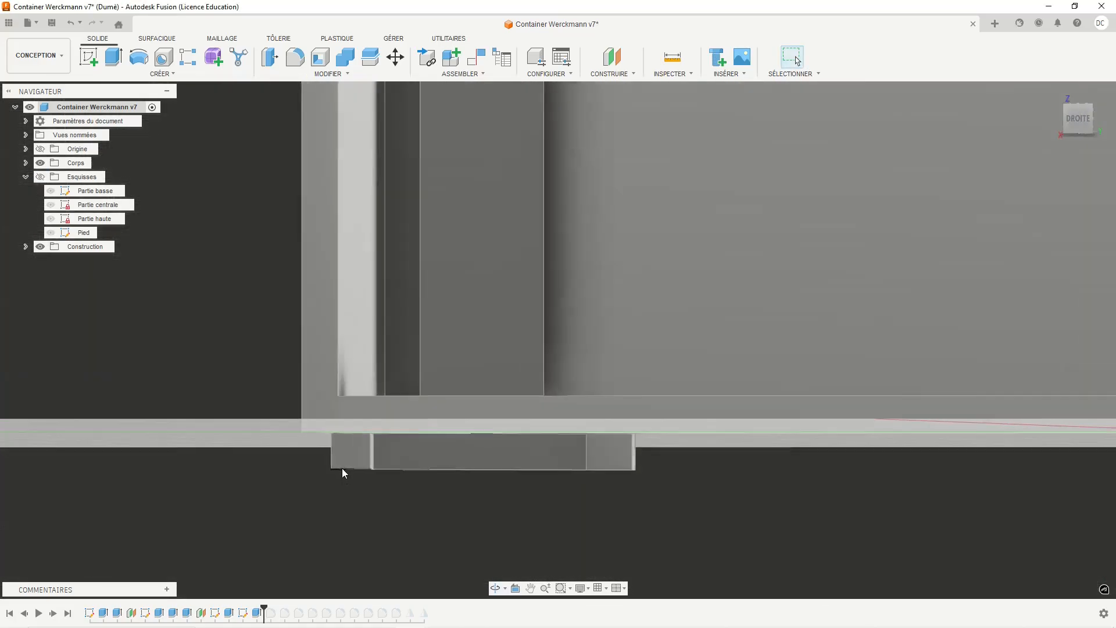
pyautogui.scroll(-6, 343, 469)
pyautogui.scroll(-3, 350, 460)
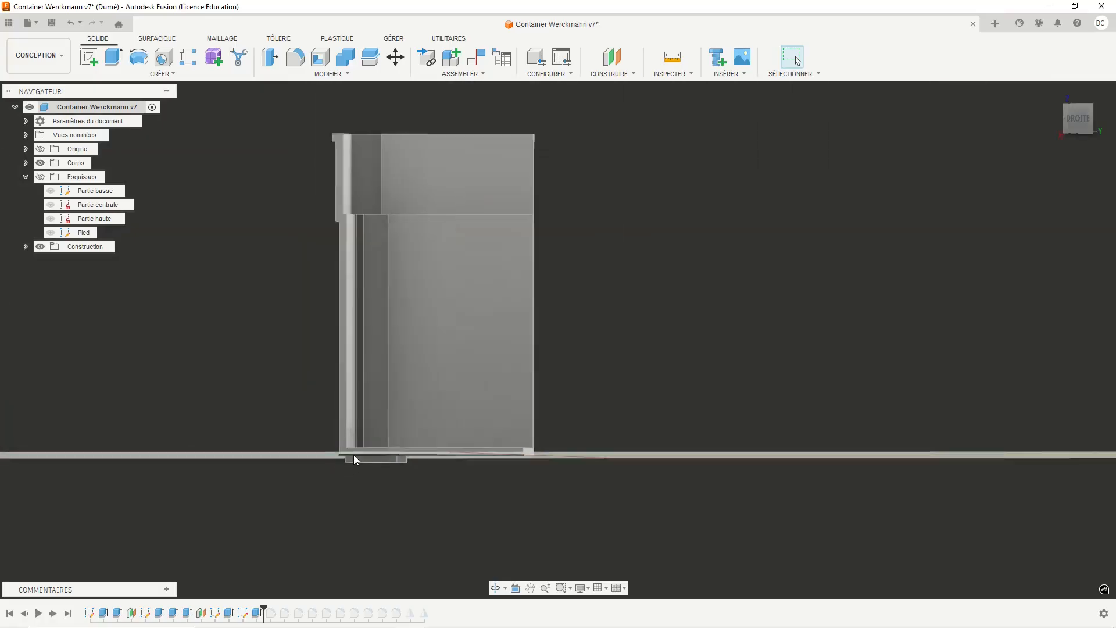
pyautogui.moveTo(387, 394)
pyautogui.keyDown('shift'); pyautogui.mouseDown(button='middle')
pyautogui.moveTo(389, 406)
pyautogui.moveTo(399, 394)
pyautogui.moveTo(402, 403)
pyautogui.mouseUp(button='middle'); pyautogui.keyUp('shift')
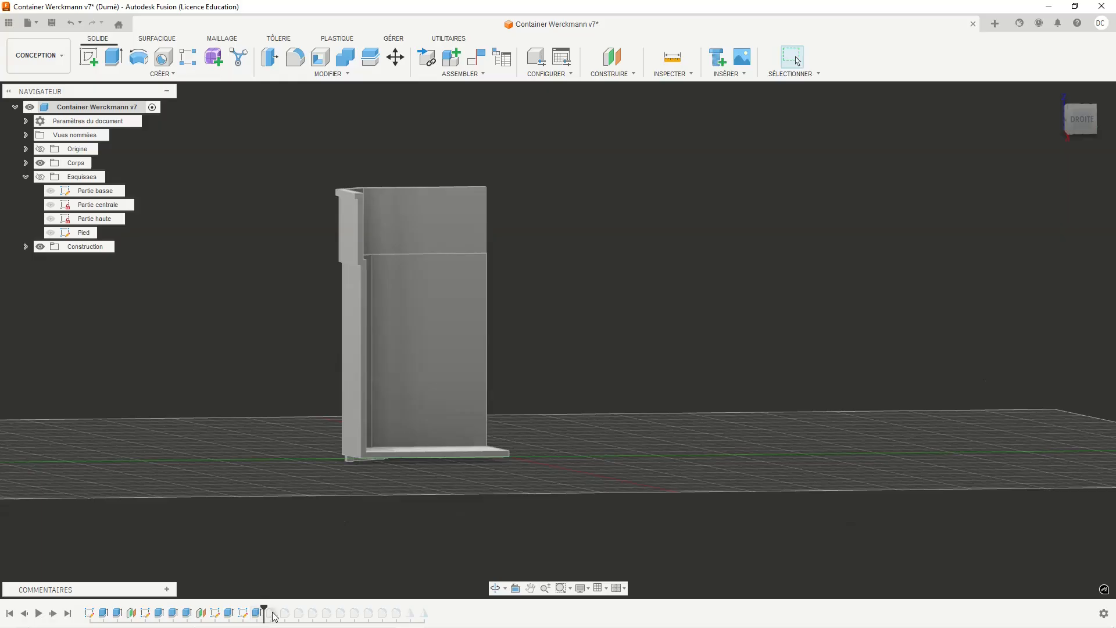
# Step: Advance the timeline past all the fillets, stopping just before the first mirror feature
pyautogui.moveTo(264, 608); pyautogui.dragTo(272, 605)
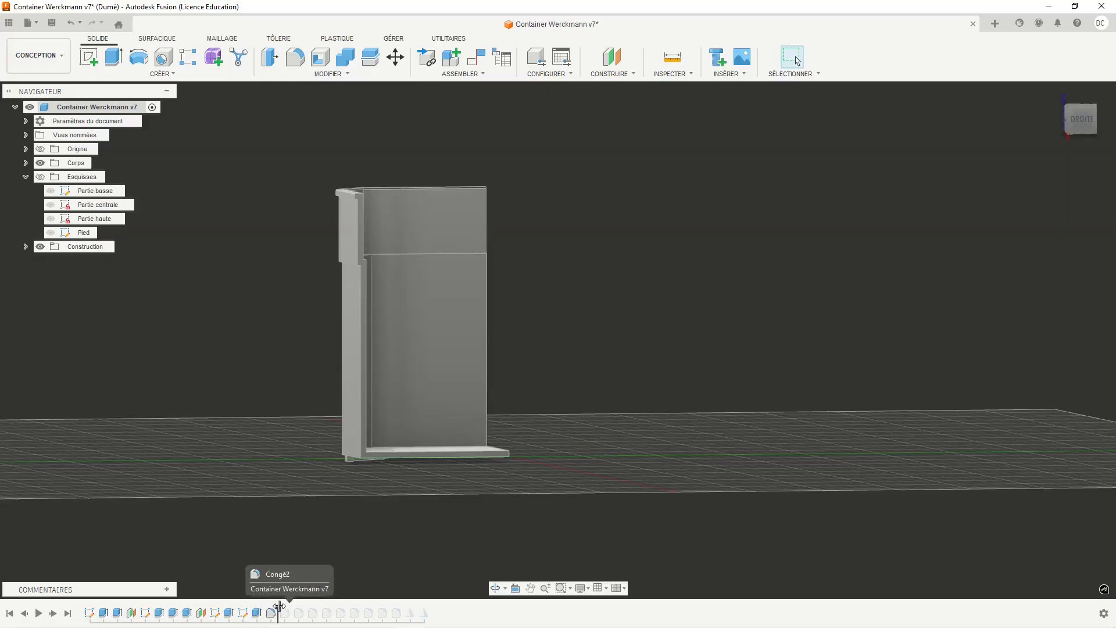
pyautogui.moveTo(280, 609); pyautogui.dragTo(292, 609)
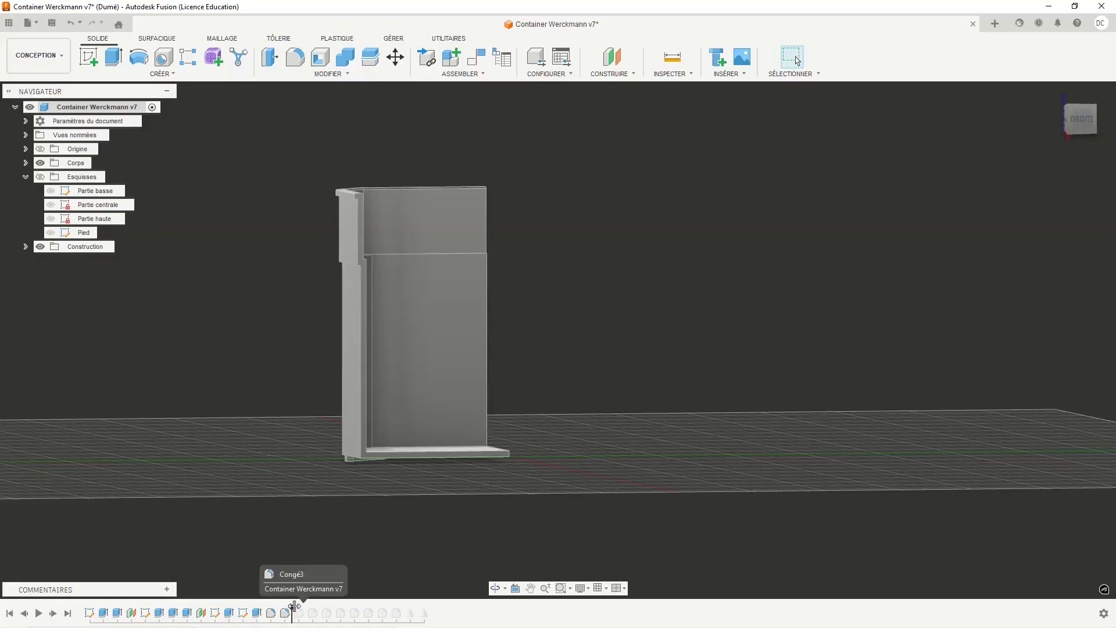
pyautogui.moveTo(293, 607); pyautogui.dragTo(306, 608)
pyautogui.moveTo(317, 513); pyautogui.dragTo(332, 529, button='middle')
pyautogui.moveTo(308, 607); pyautogui.dragTo(319, 608)
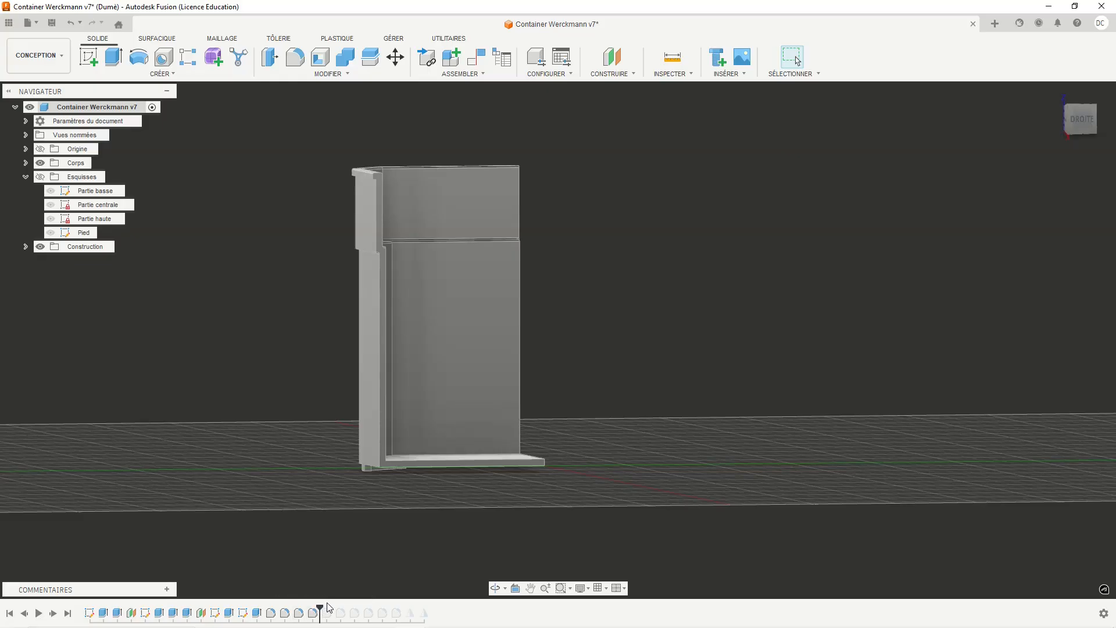
pyautogui.moveTo(320, 606)
pyautogui.mouseDown()
pyautogui.moveTo(415, 606)
pyautogui.moveTo(403, 609)
pyautogui.mouseUp()
# Step: Examine the filleted body from outside, including the foot, the base edges and the step between lower and upper walls
pyautogui.keyDown('shift'); pyautogui.moveTo(324, 344); pyautogui.dragTo(422, 298, button='middle'); pyautogui.keyUp('shift')
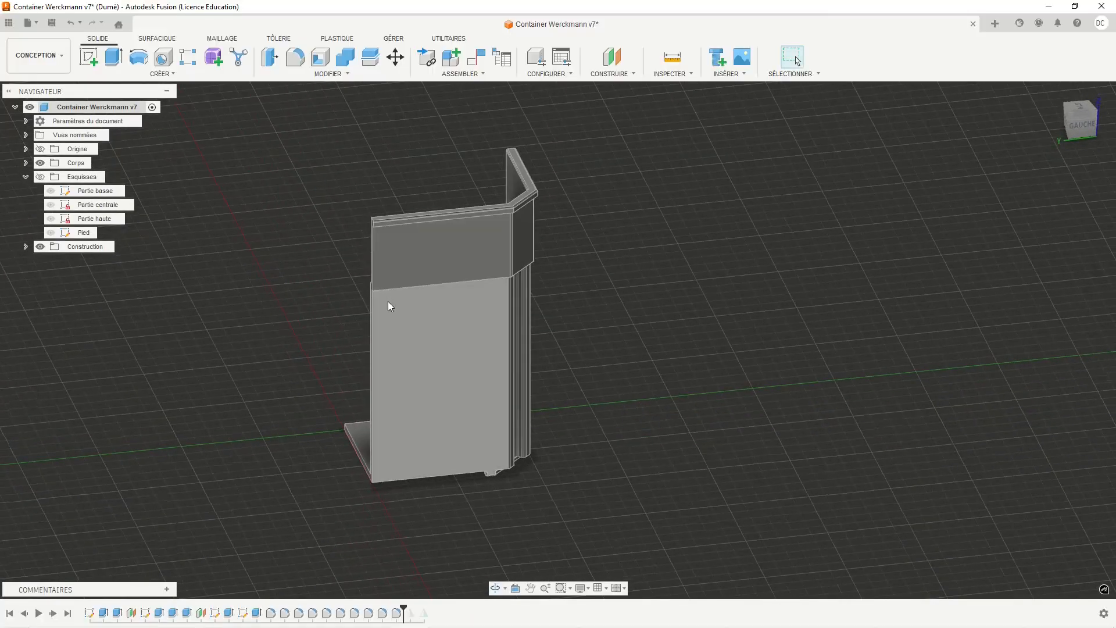
pyautogui.scroll(-1, 389, 301)
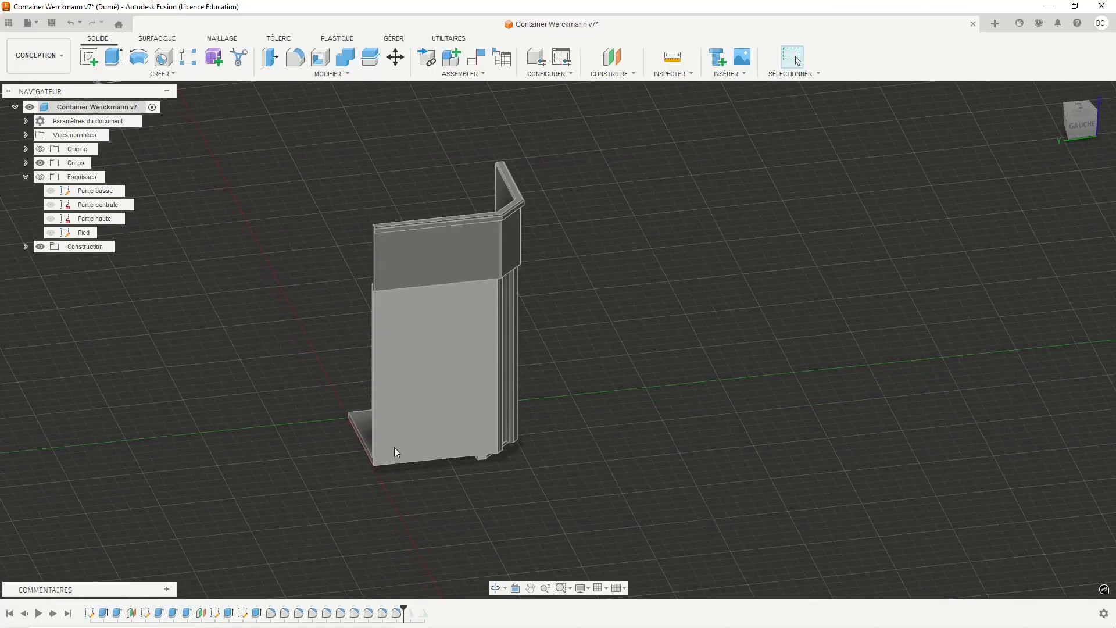
pyautogui.scroll(-2, 394, 454)
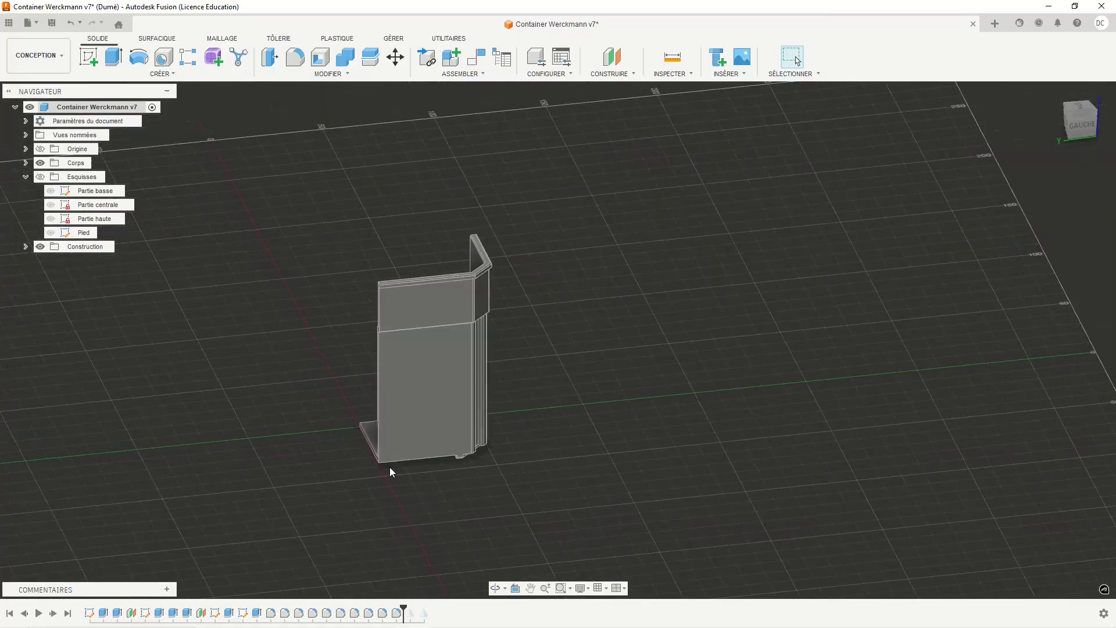
pyautogui.scroll(-1, 389, 466)
pyautogui.scroll(3, 391, 464)
pyautogui.scroll(5, 392, 462)
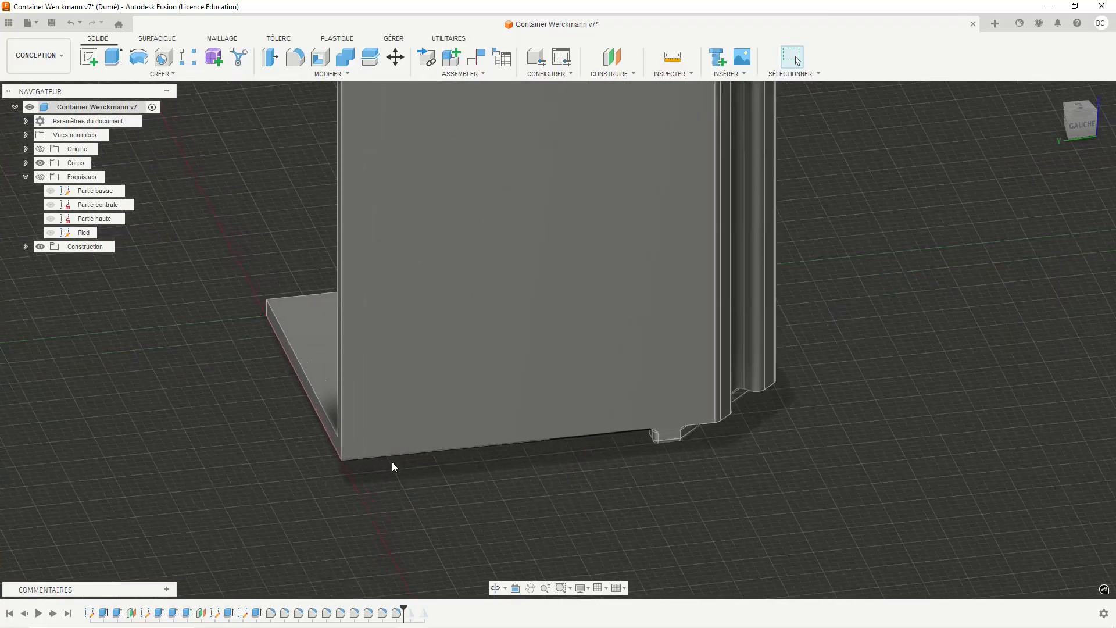
pyautogui.keyDown('shift'); pyautogui.moveTo(395, 444); pyautogui.dragTo(403, 454, button='middle'); pyautogui.keyUp('shift')
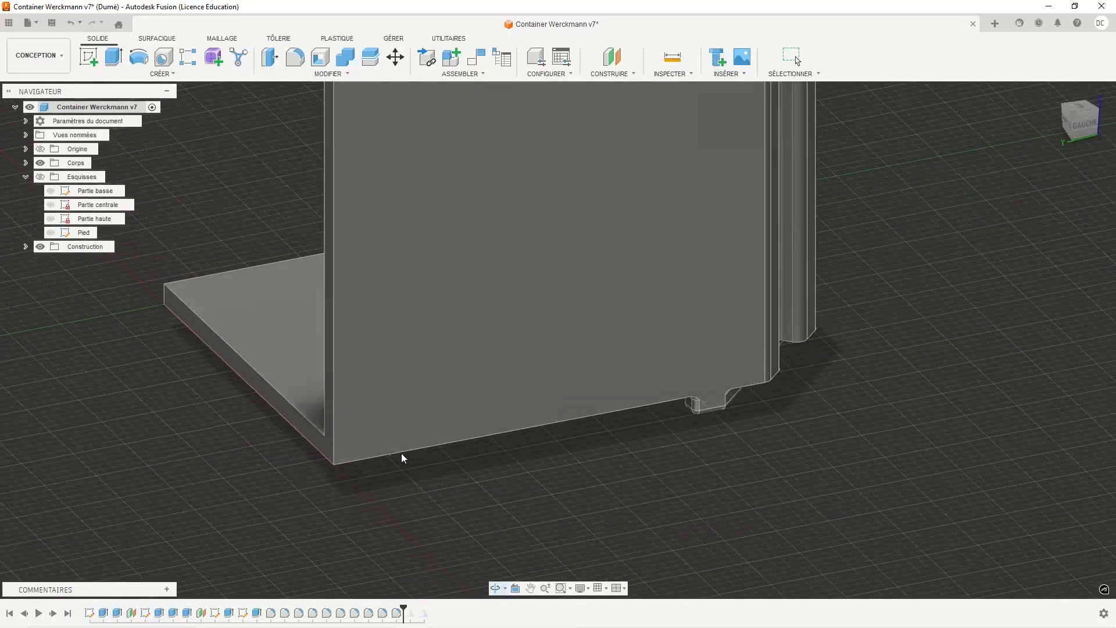
pyautogui.moveTo(375, 279); pyautogui.dragTo(396, 503, button='middle')
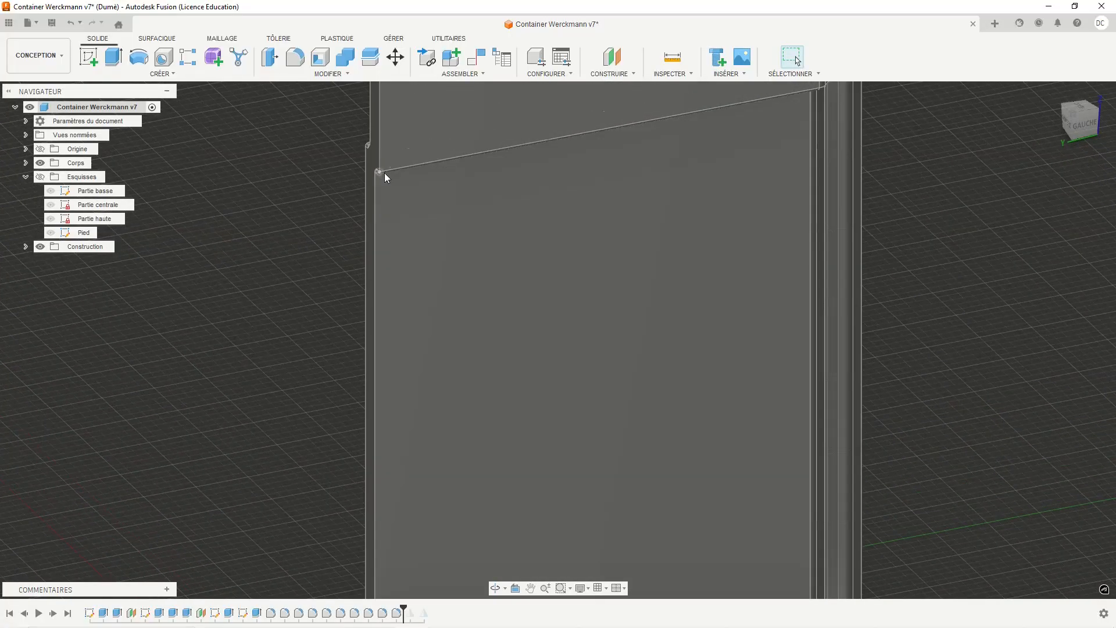
pyautogui.moveTo(385, 173)
pyautogui.keyDown('shift'); pyautogui.mouseDown(button='middle')
pyautogui.moveTo(403, 147)
pyautogui.moveTo(429, 140)
pyautogui.moveTo(399, 167)
pyautogui.mouseUp(button='middle'); pyautogui.keyUp('shift')
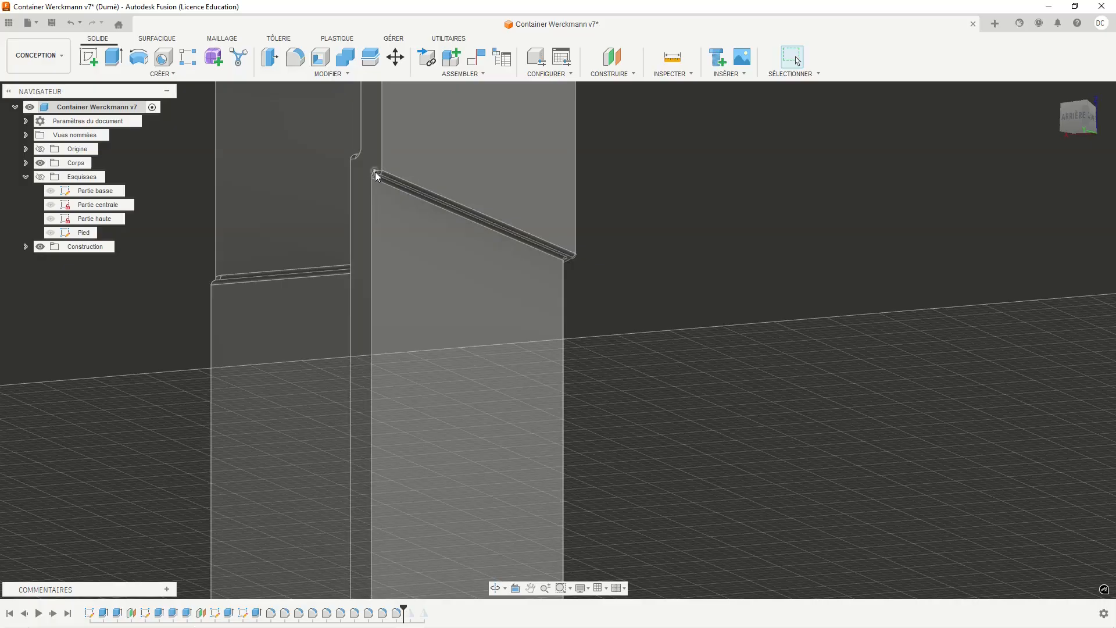
pyautogui.scroll(3, 607, 233)
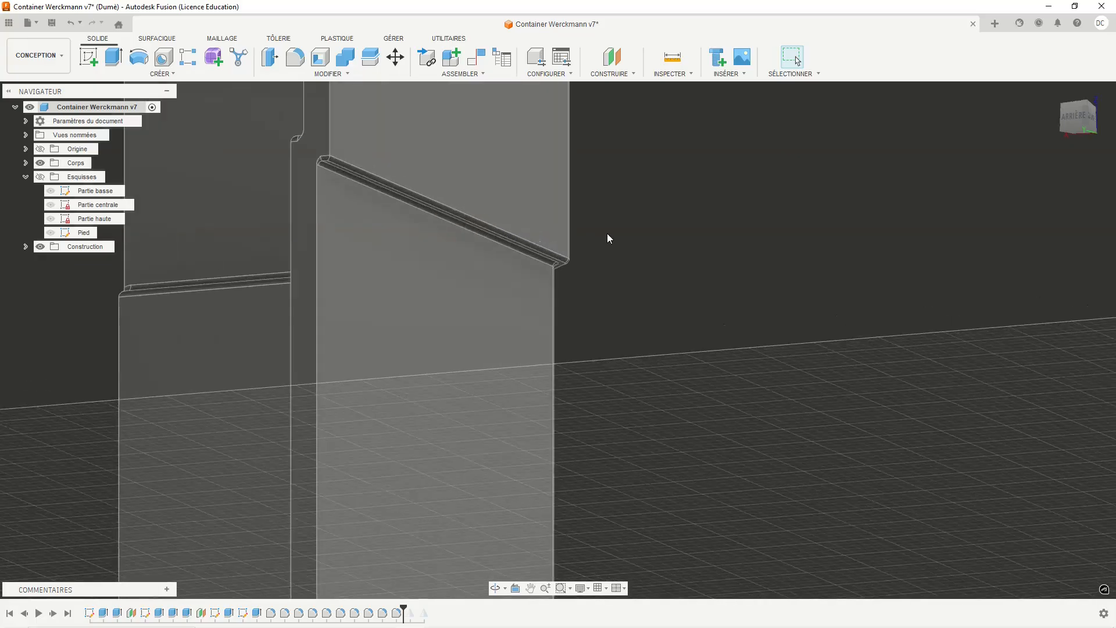
pyautogui.scroll(-3, 612, 242)
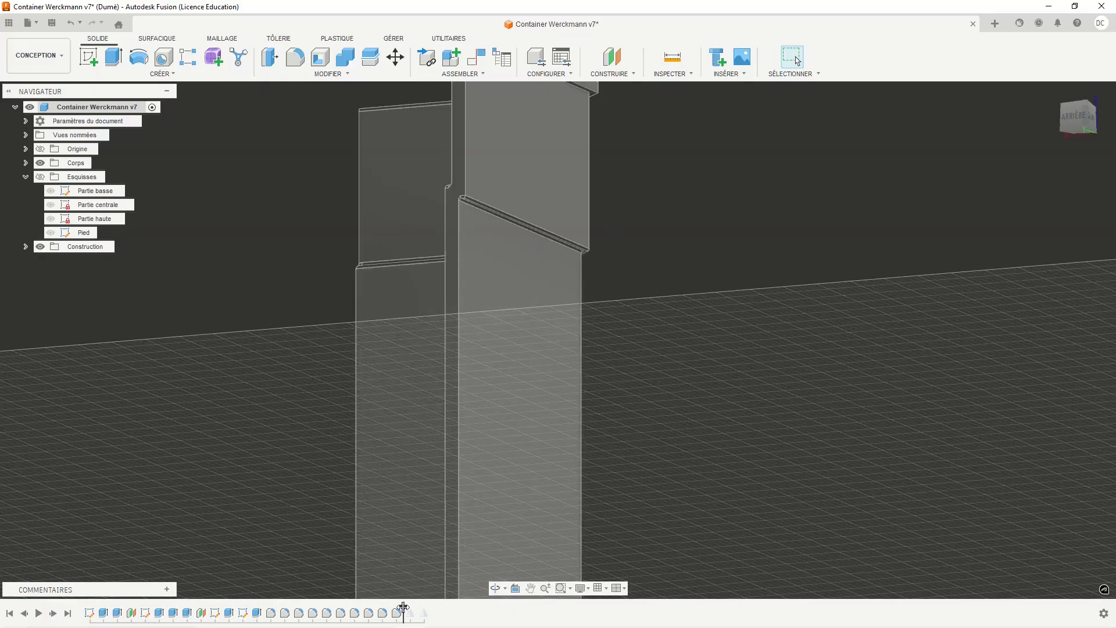
pyautogui.scroll(2, 518, 451)
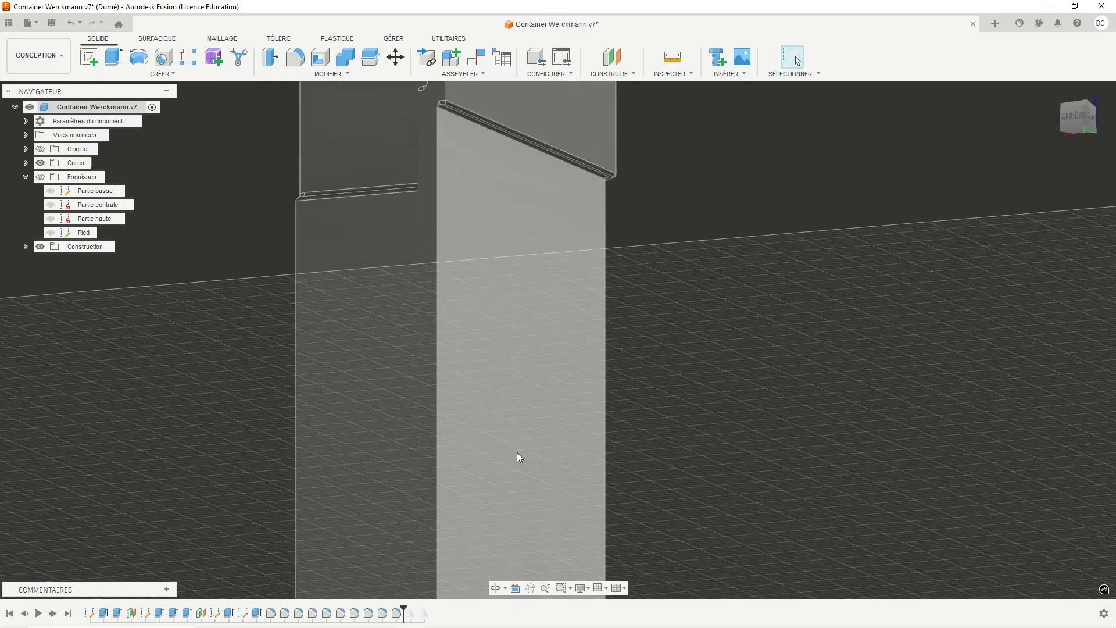
pyautogui.scroll(-5, 518, 452)
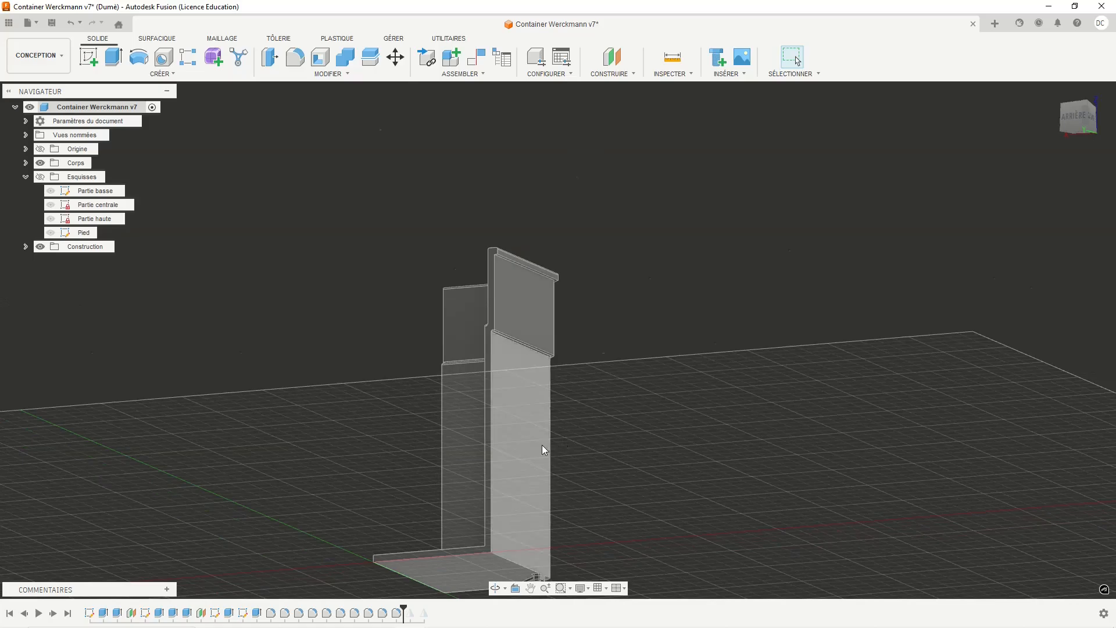
# Step: Advance the timeline past the first mirror feature and view the mirrored body from the outer corner
pyautogui.keyDown('shift'); pyautogui.moveTo(535, 446); pyautogui.dragTo(366, 558, button='middle'); pyautogui.keyUp('shift')
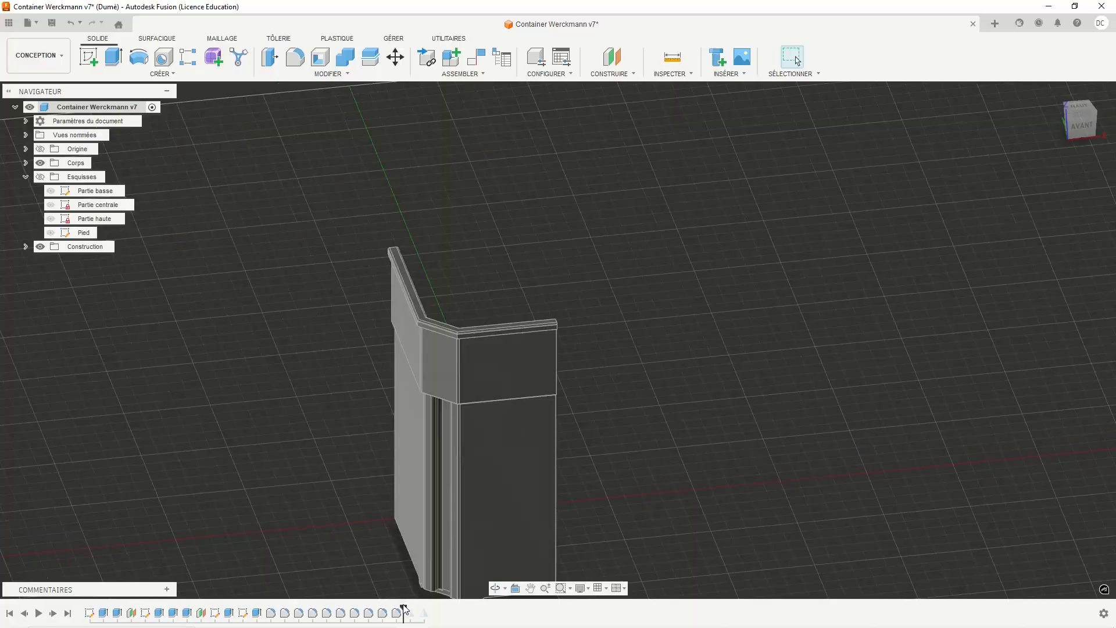
pyautogui.moveTo(405, 611); pyautogui.dragTo(419, 611)
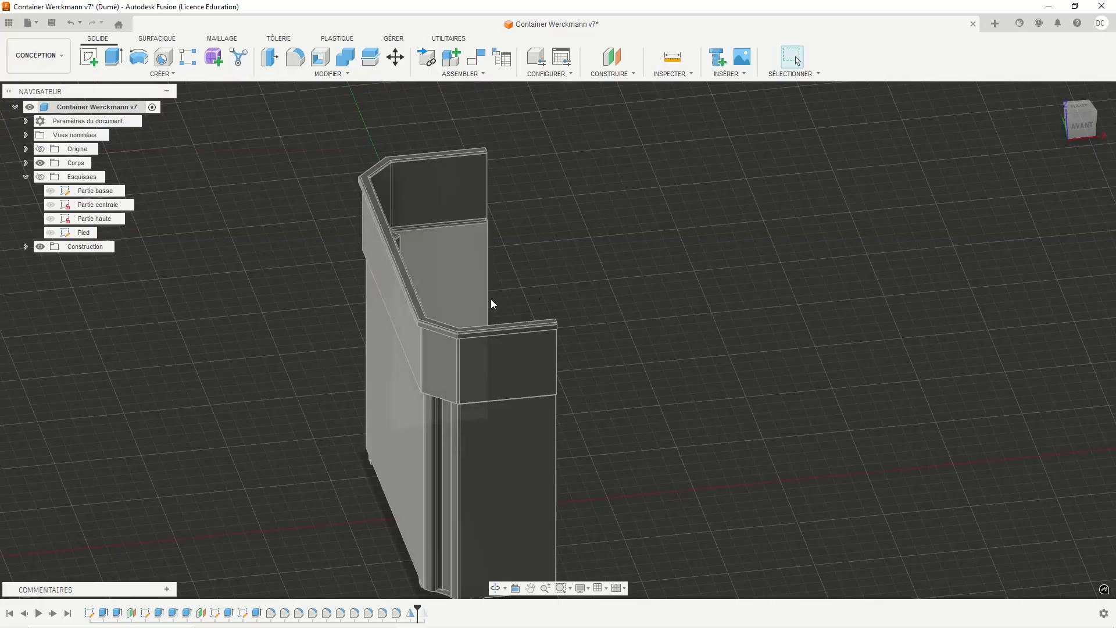
pyautogui.scroll(-1, 371, 292)
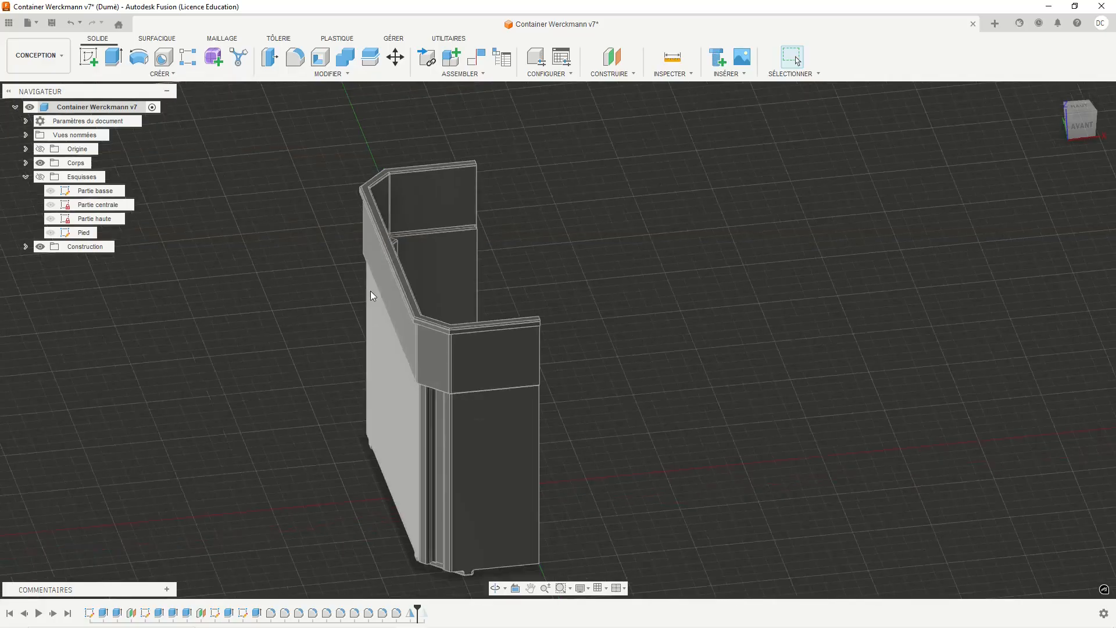
# Step: Examine the underside of the left wall's step up close at the mirror plane, where the two mirrored halves meet
pyautogui.scroll(4, 376, 308)
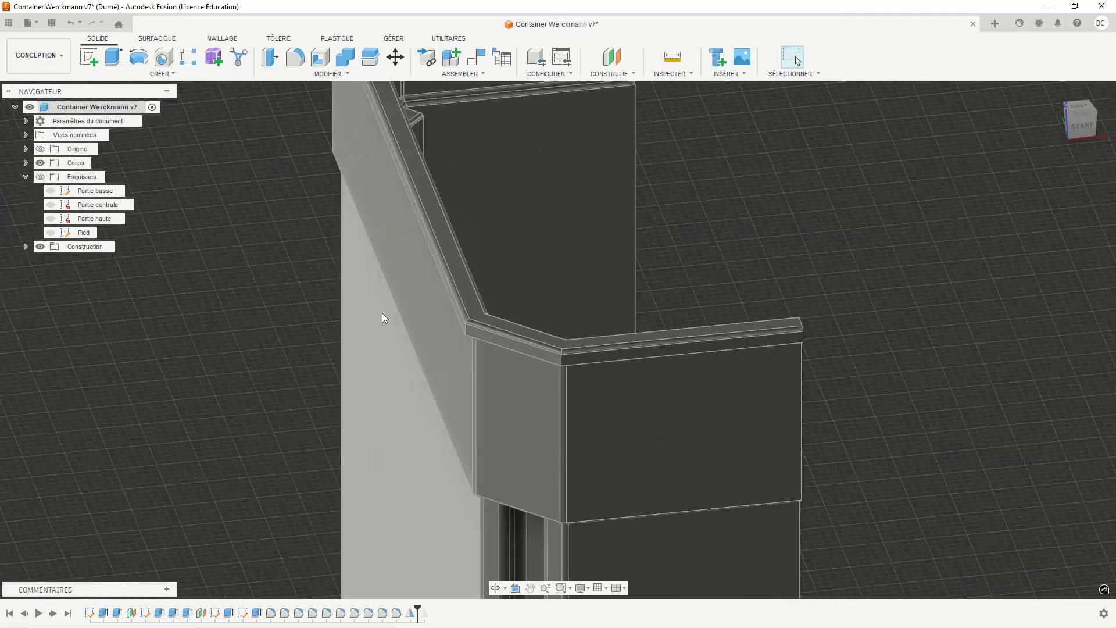
pyautogui.keyDown('shift'); pyautogui.moveTo(383, 239); pyautogui.dragTo(469, 210, button='middle'); pyautogui.keyUp('shift')
pyautogui.scroll(-3, 502, 276)
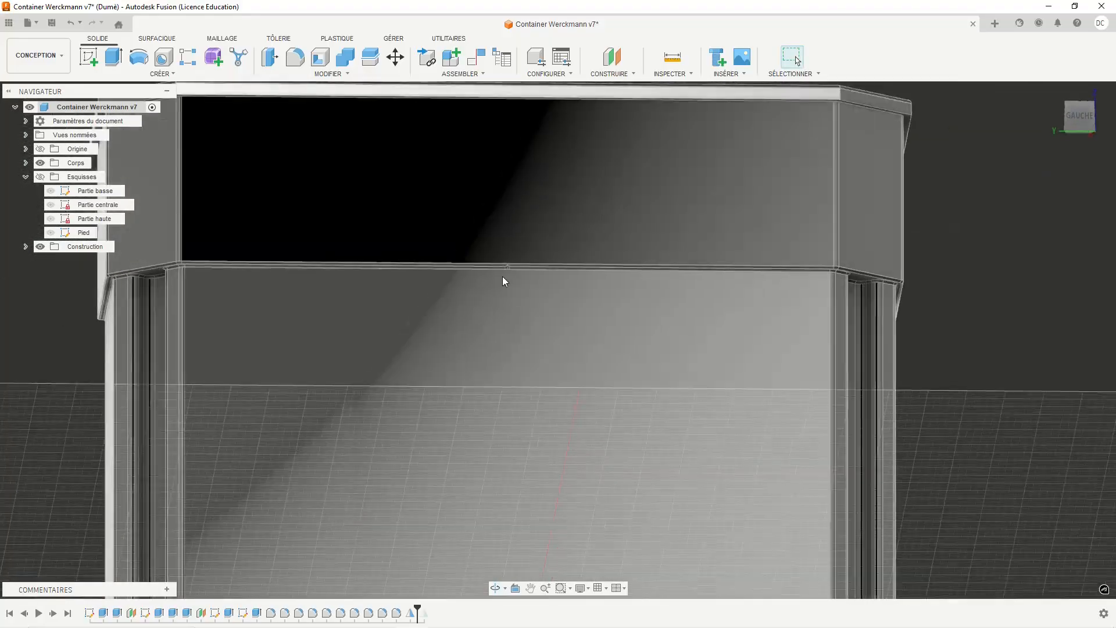
pyautogui.scroll(3, 503, 272)
pyautogui.scroll(5, 504, 270)
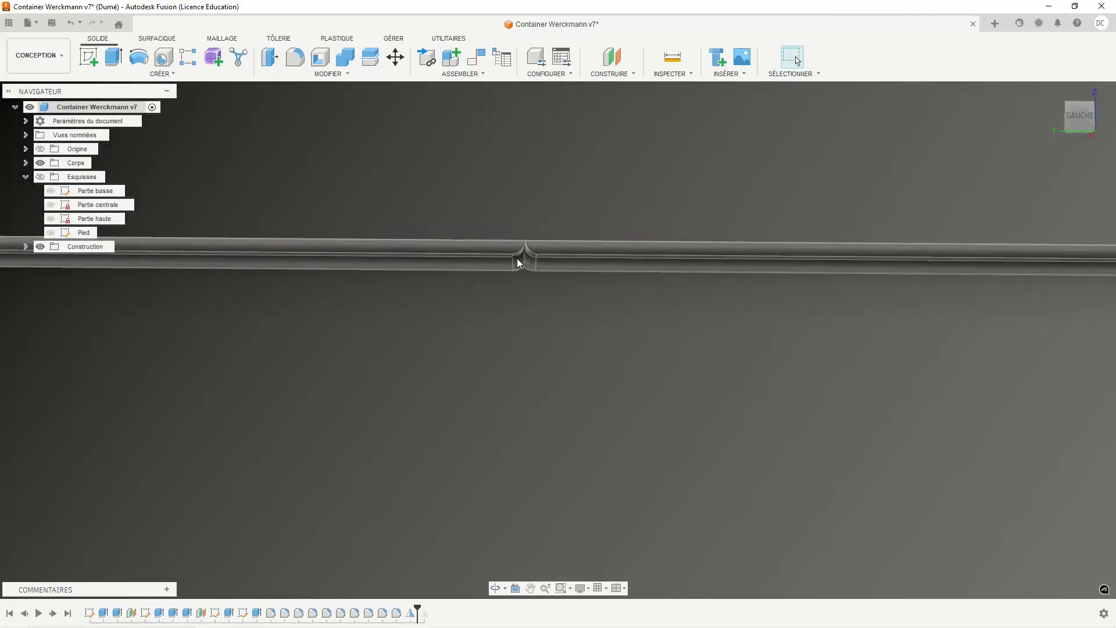
pyautogui.scroll(2, 511, 261)
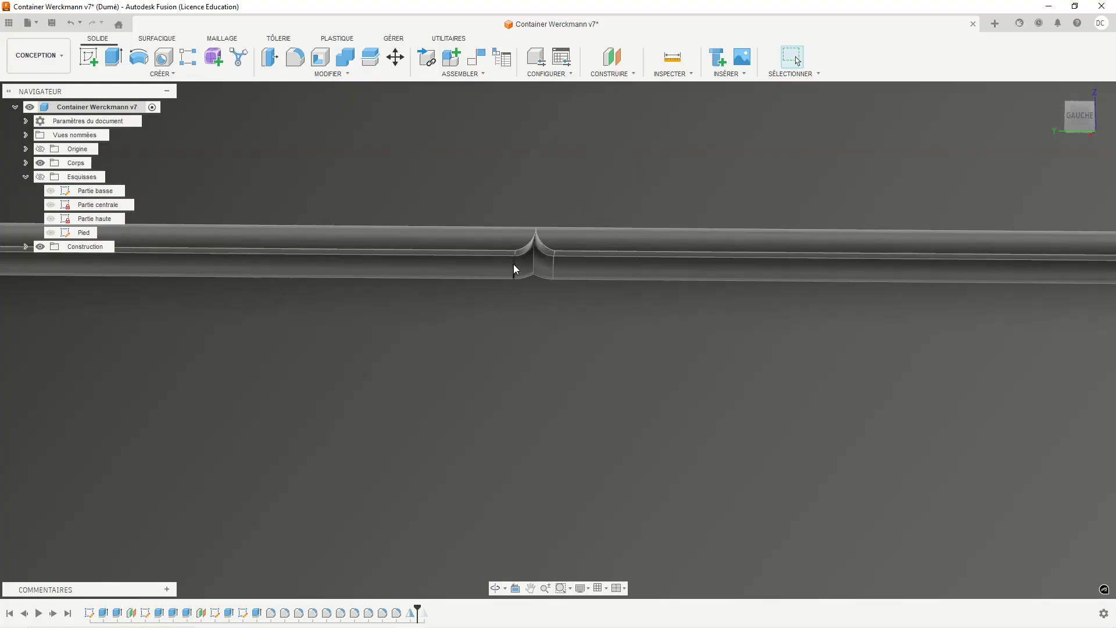
pyautogui.scroll(-8, 515, 265)
pyautogui.scroll(-5, 519, 264)
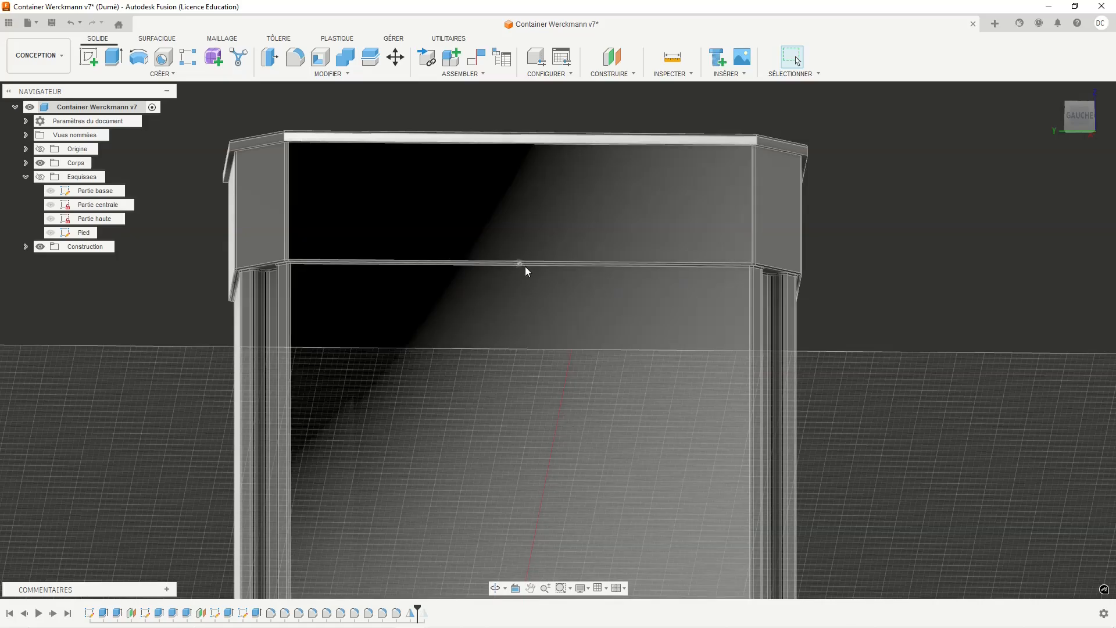
pyautogui.scroll(2, 555, 260)
pyautogui.scroll(-4, 564, 260)
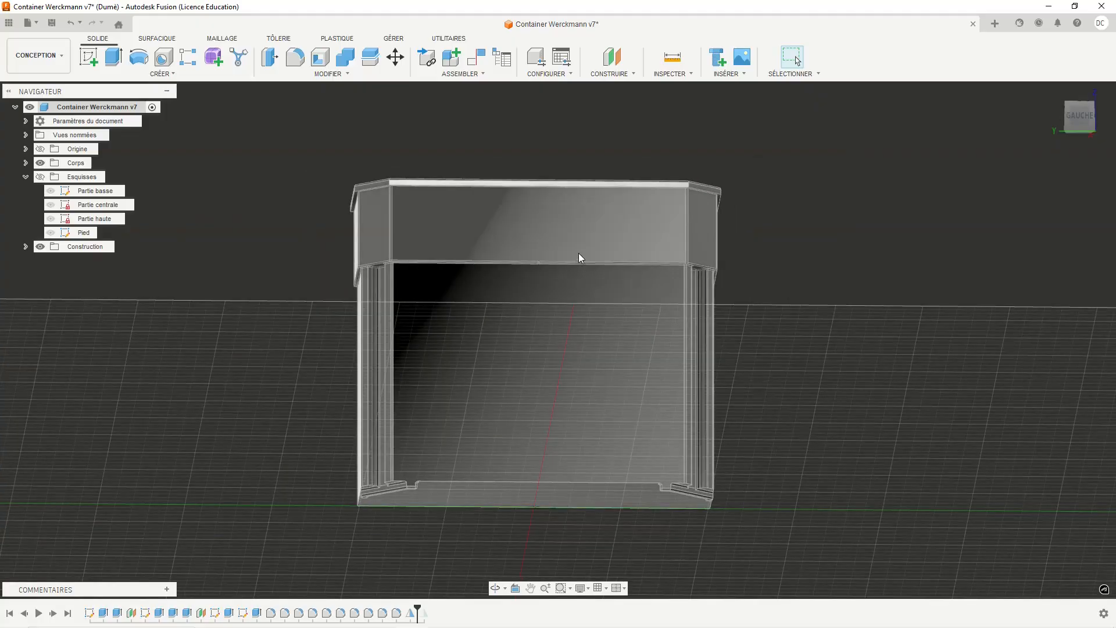
# Step: Advance the timeline past the second mirror feature to the end and view the full container from the front and above
pyautogui.keyDown('shift'); pyautogui.moveTo(578, 256); pyautogui.dragTo(474, 304, button='middle'); pyautogui.keyUp('shift')
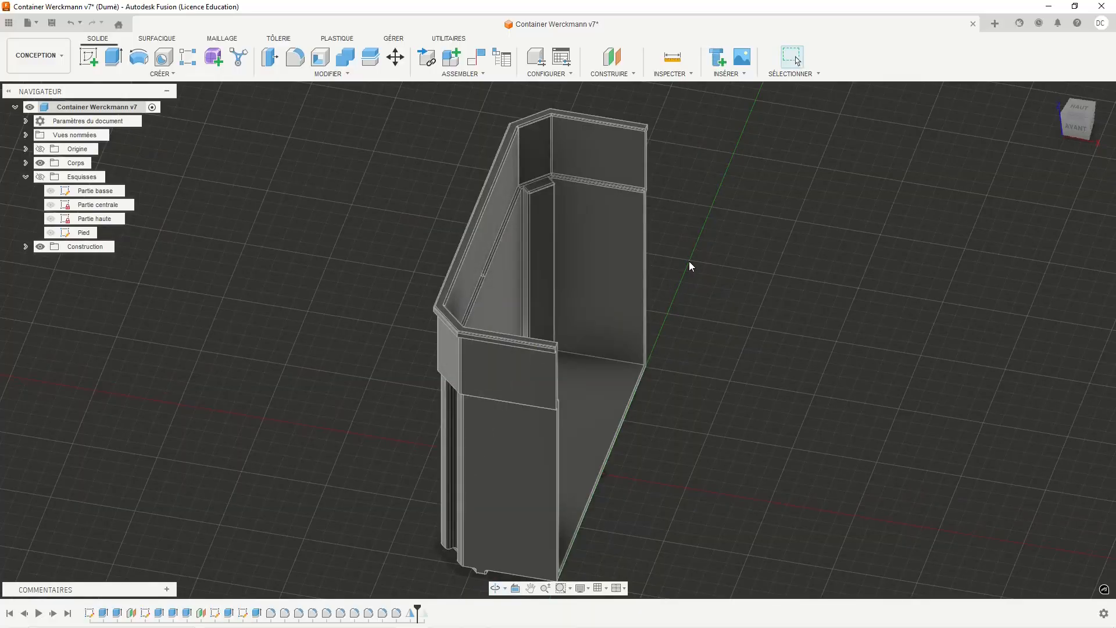
pyautogui.scroll(3, 691, 266)
pyautogui.scroll(-4, 690, 266)
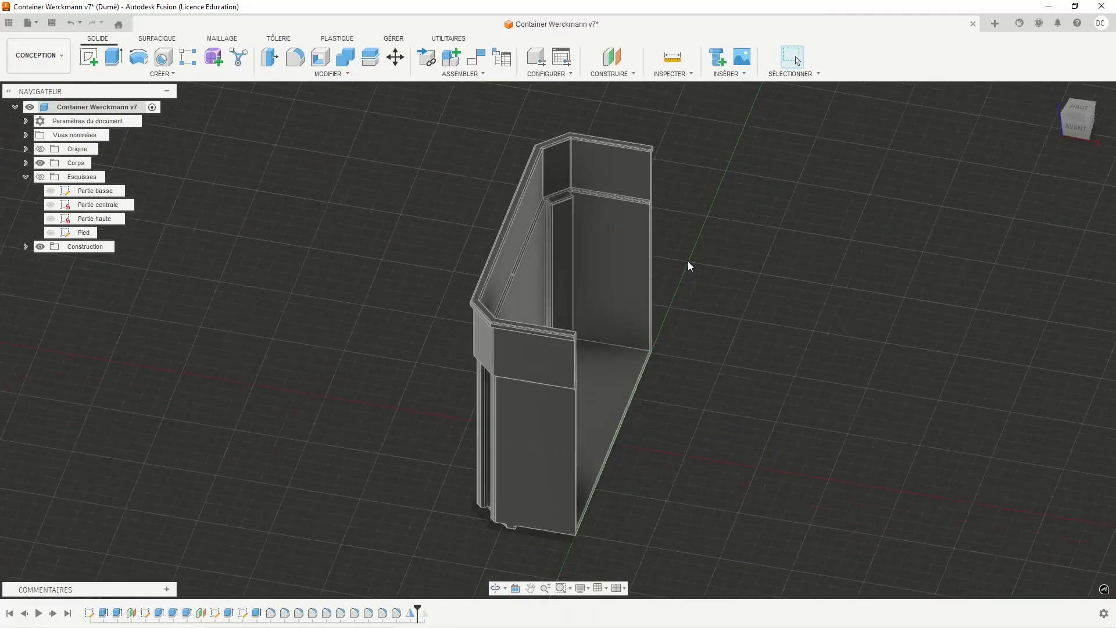
pyautogui.scroll(-2, 688, 267)
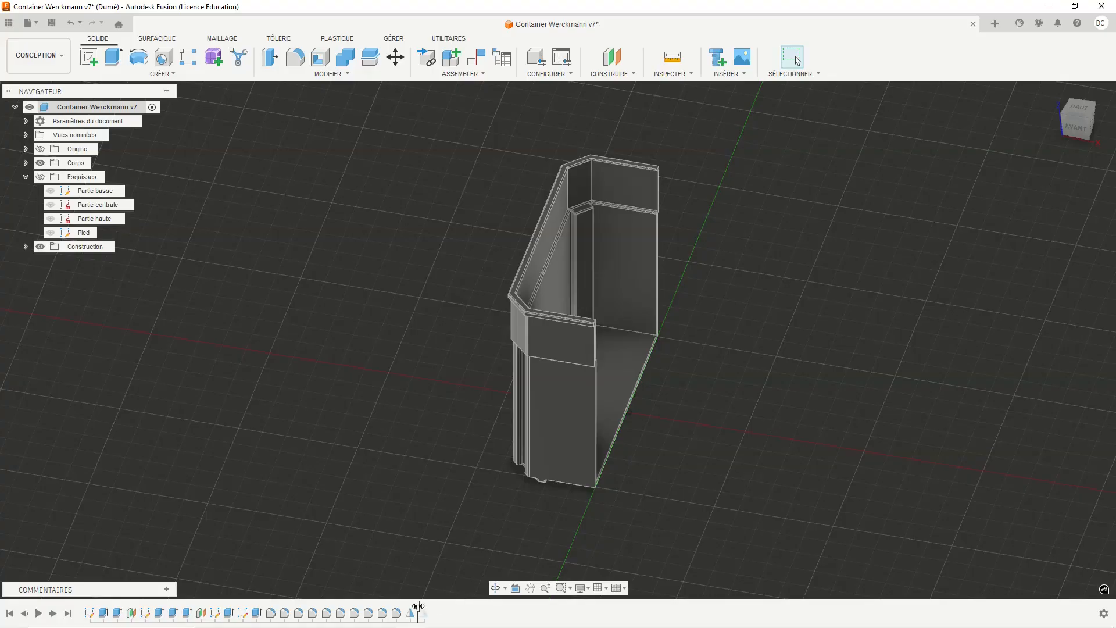
pyautogui.moveTo(418, 610); pyautogui.dragTo(431, 611)
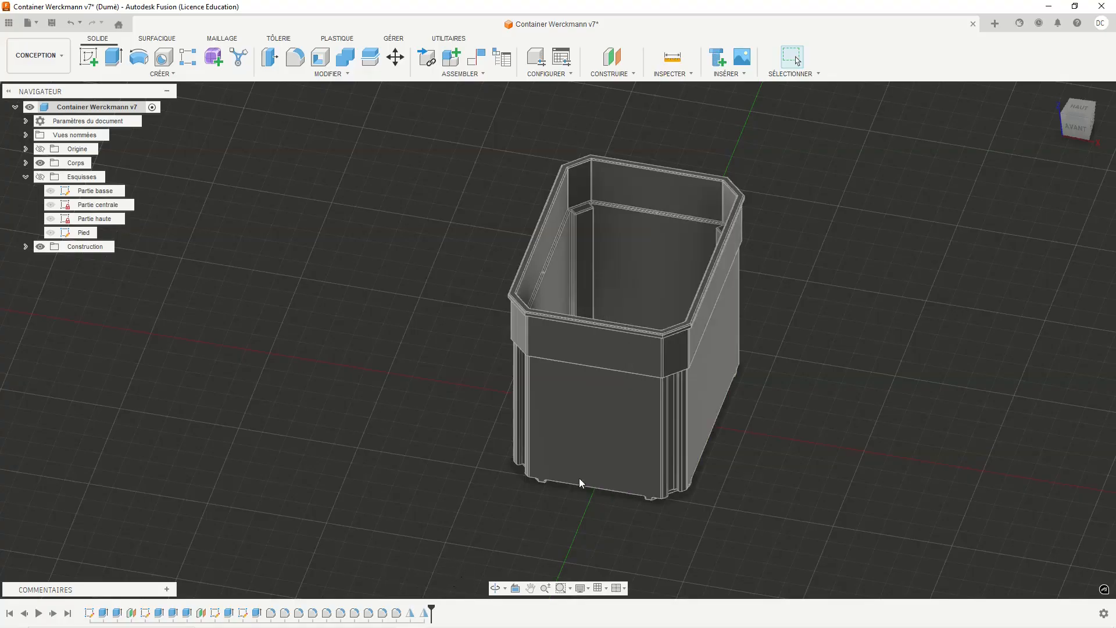
pyautogui.scroll(-1, 639, 355)
pyautogui.scroll(4, 639, 371)
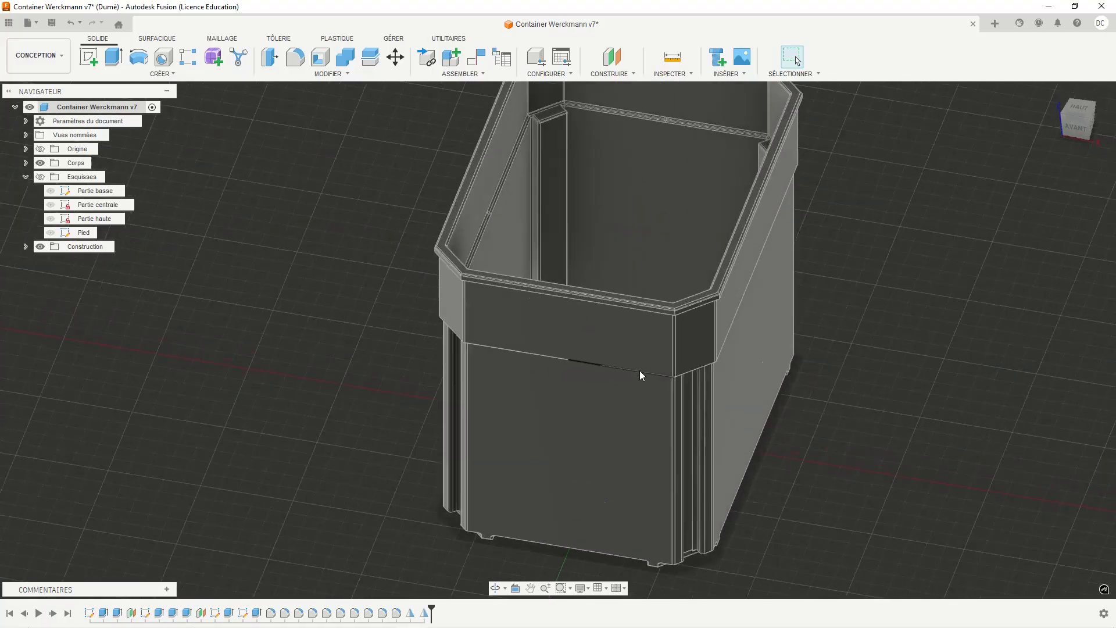
pyautogui.scroll(-3, 560, 365)
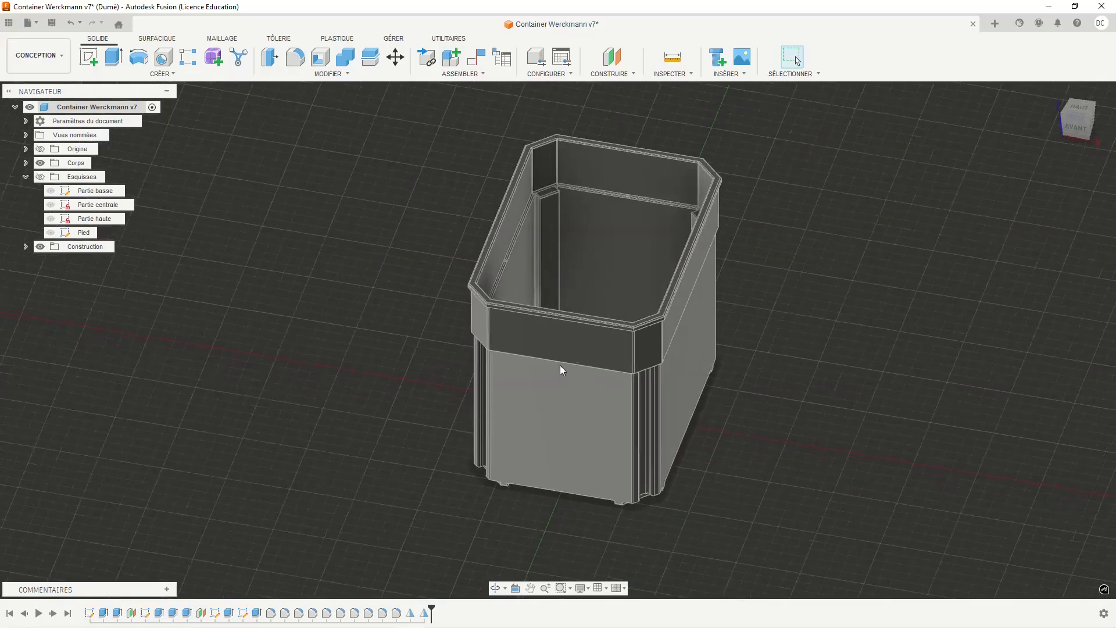
# Step: Examine the middle of the front wall's step from below, at the joint between the two mirrored halves
pyautogui.scroll(2, 560, 367)
pyautogui.scroll(6, 560, 367)
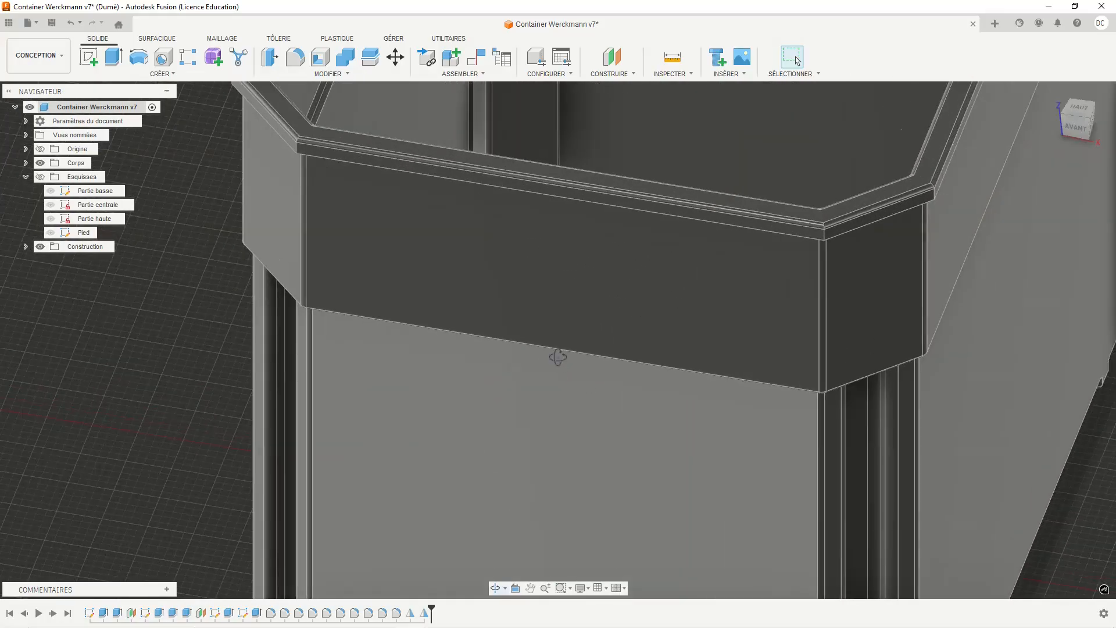
pyautogui.keyDown('shift'); pyautogui.moveTo(562, 330); pyautogui.dragTo(572, 265, button='middle'); pyautogui.keyUp('shift')
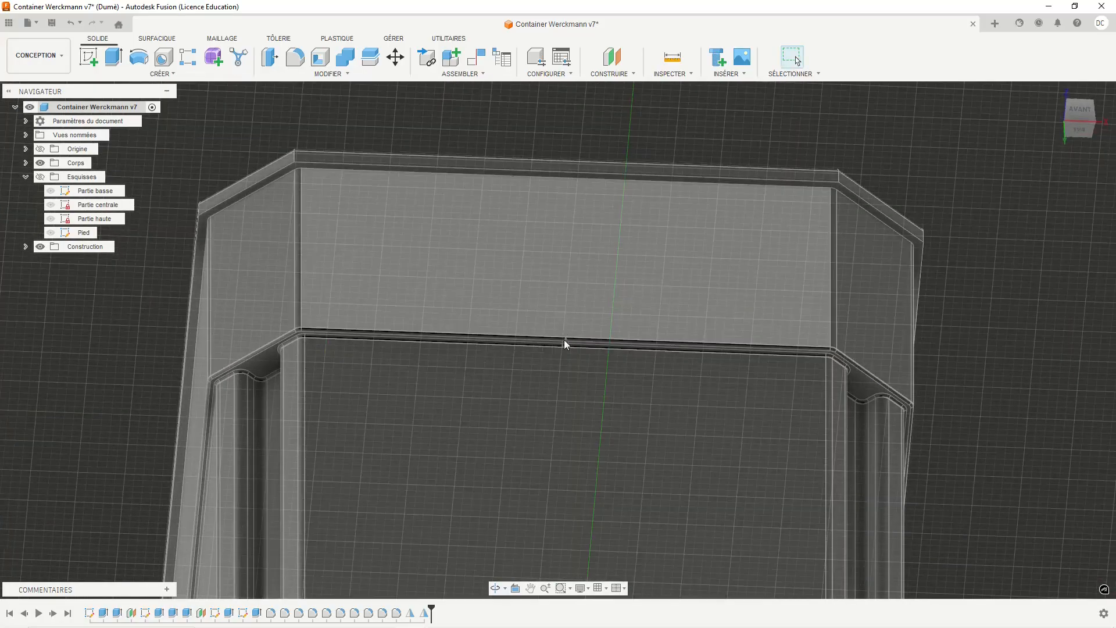
pyautogui.scroll(-3, 564, 345)
pyautogui.scroll(8, 564, 346)
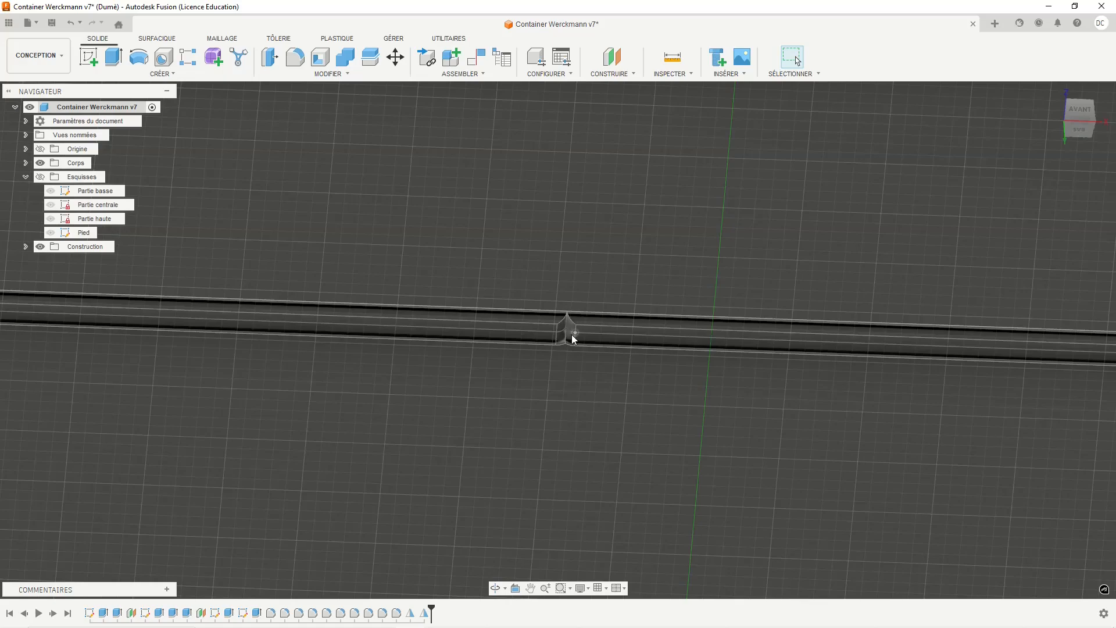
pyautogui.scroll(-8, 571, 334)
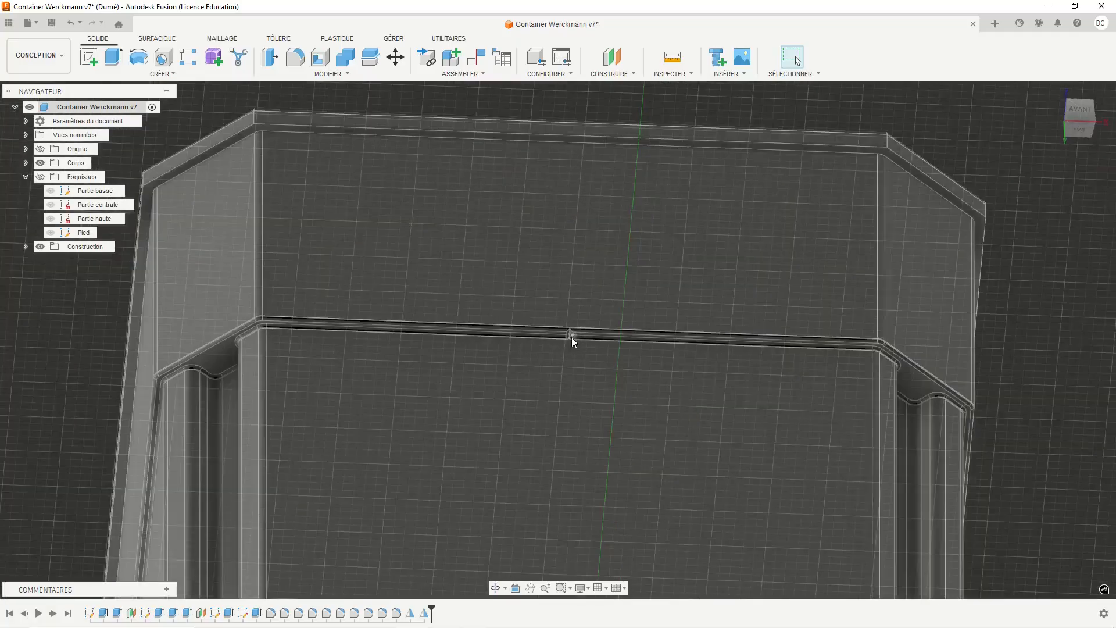
pyautogui.scroll(-5, 572, 343)
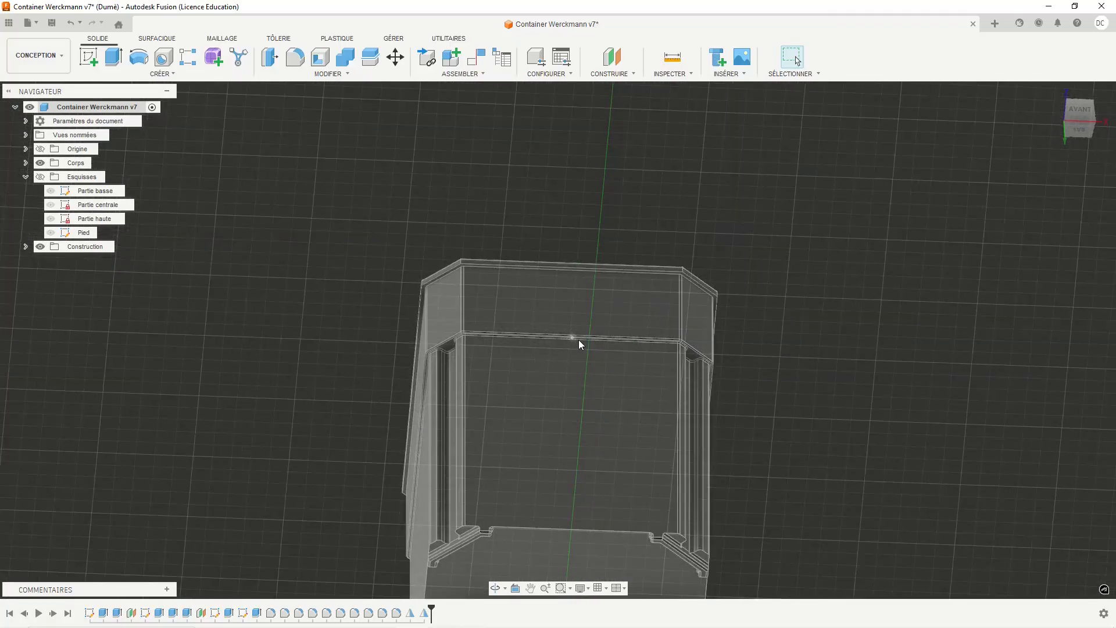
# Step: Inspect the whole finished container from above its right-hand corner, including the rim, corner grooves and feet
pyautogui.moveTo(575, 360); pyautogui.dragTo(521, 309, button='middle')
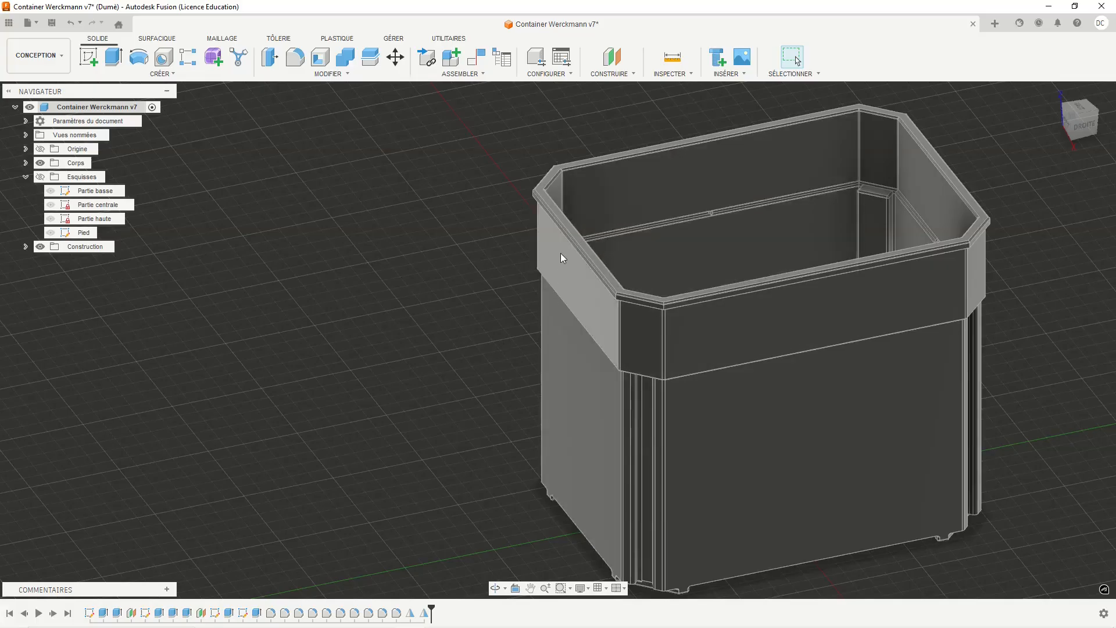
pyautogui.scroll(1, 517, 354)
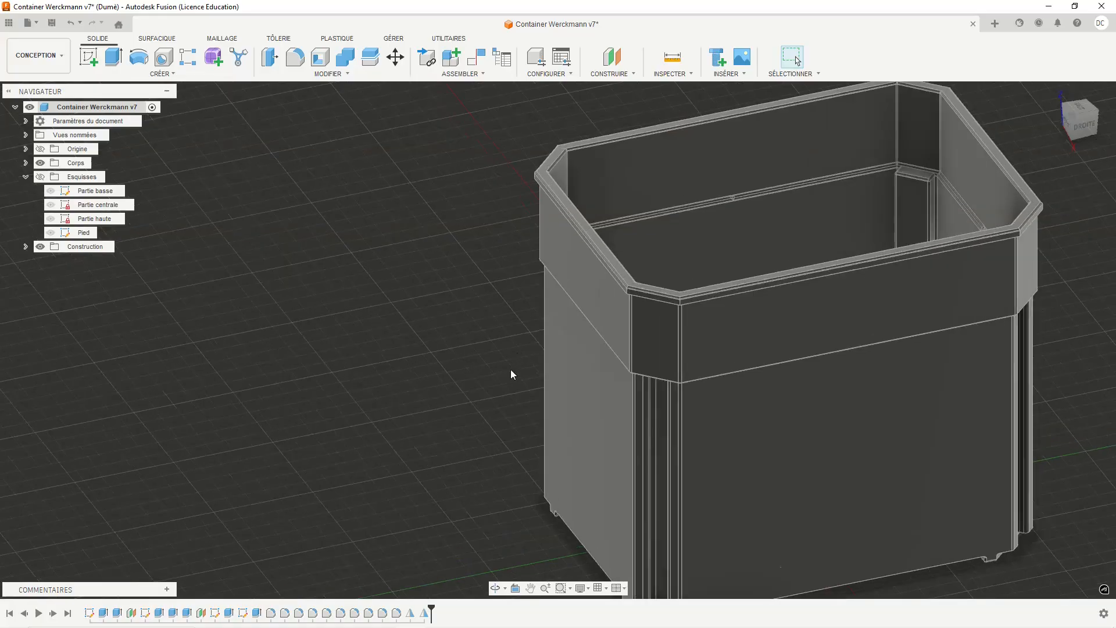
pyautogui.scroll(-3, 509, 376)
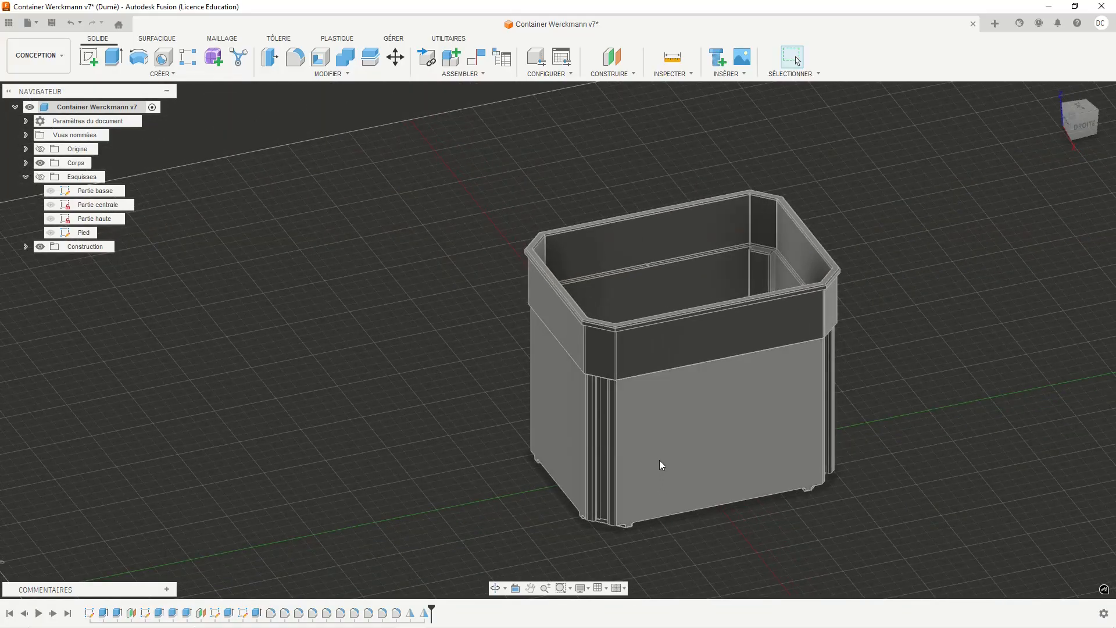
pyautogui.moveTo(659, 459); pyautogui.dragTo(579, 454, button='middle')
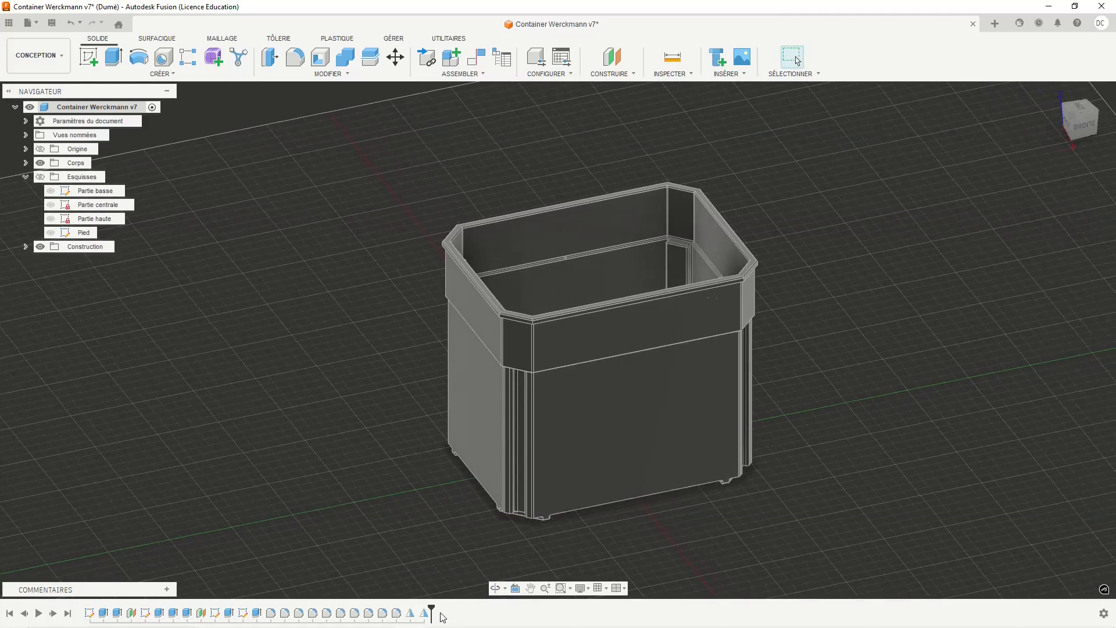